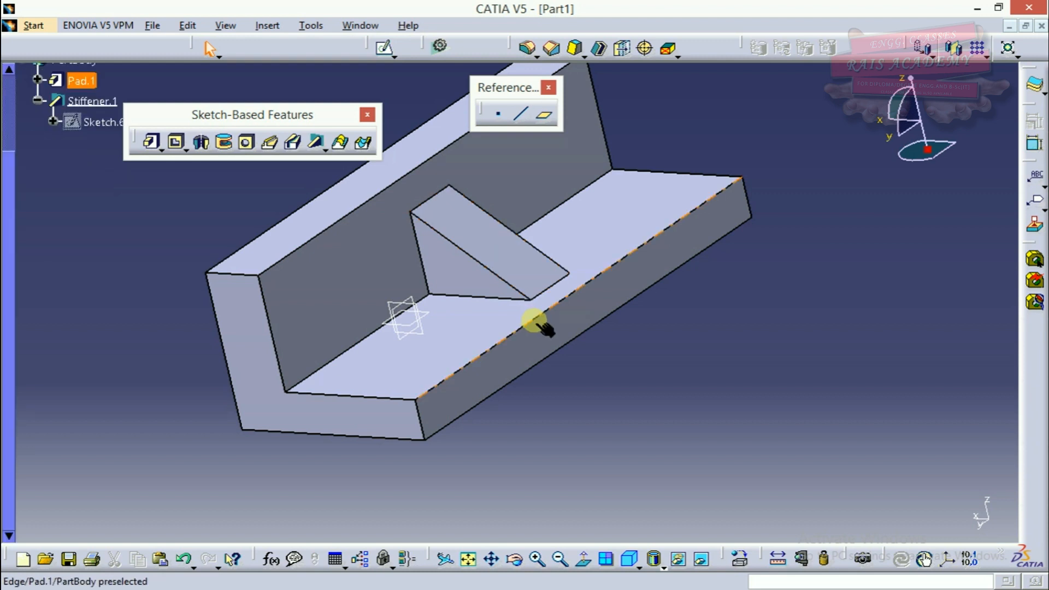
Step: Delete the existing pad and stiffener together with their sketches, clearing the part body
{"action": "middle_click_drag", "start_coordinate": [650, 390], "coordinate": [650, 422], "text": "ctrl"}
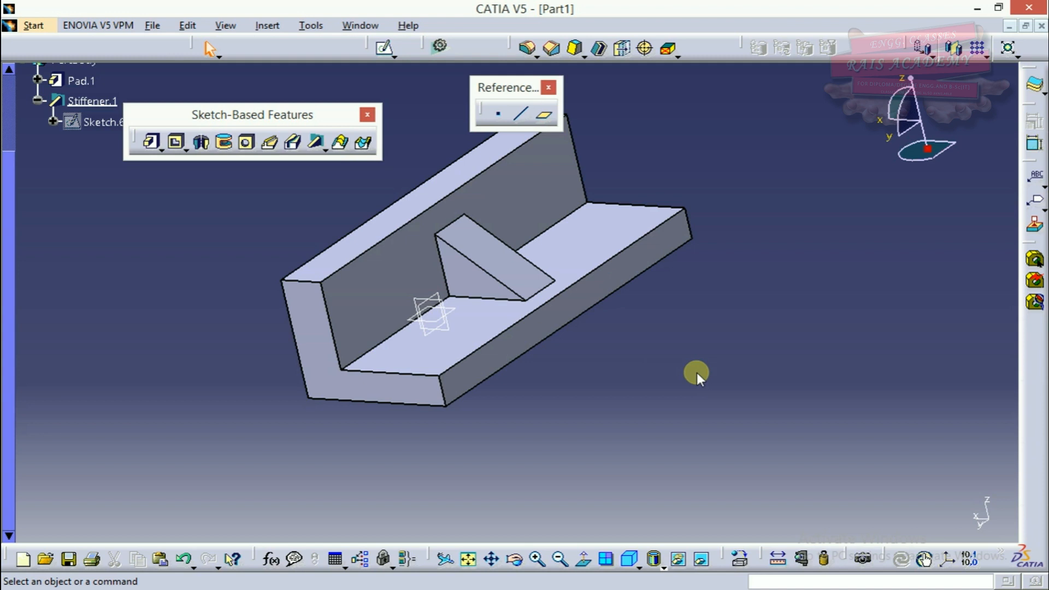
{"action": "left_click", "coordinate": [10, 111]}
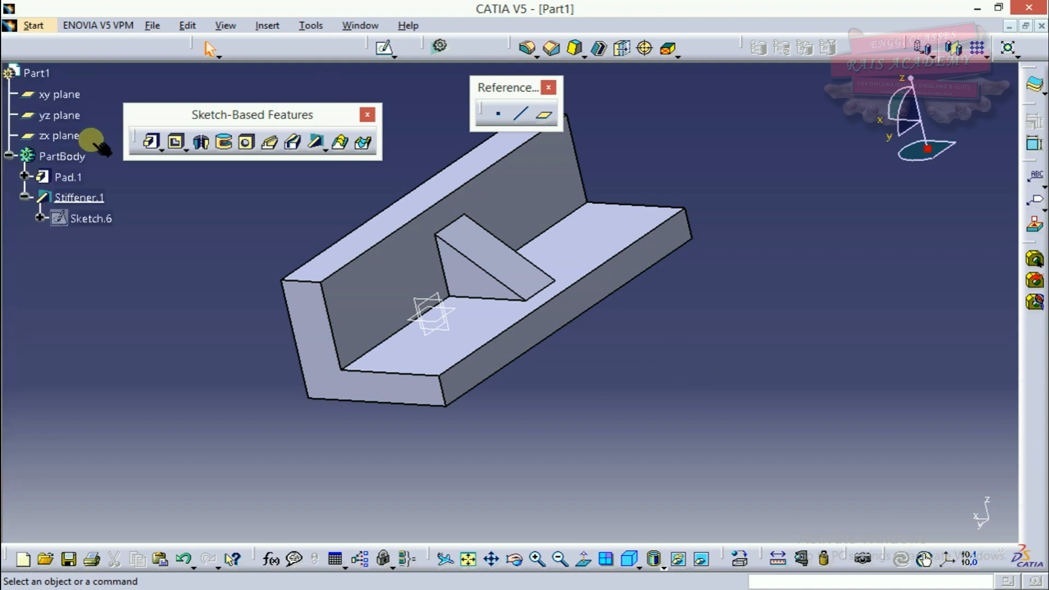
{"action": "middle_click_drag", "start_coordinate": [289, 198], "coordinate": [332, 191]}
{"action": "left_click_drag", "start_coordinate": [331, 192], "coordinate": [661, 428]}
{"action": "key", "text": "Delete"}
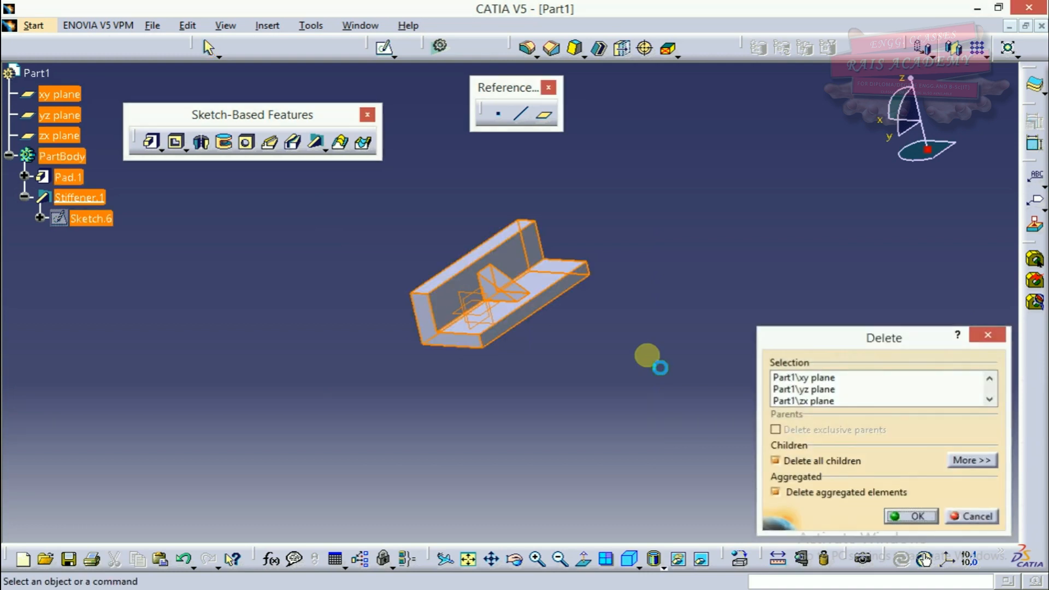
{"action": "key", "text": "Return"}
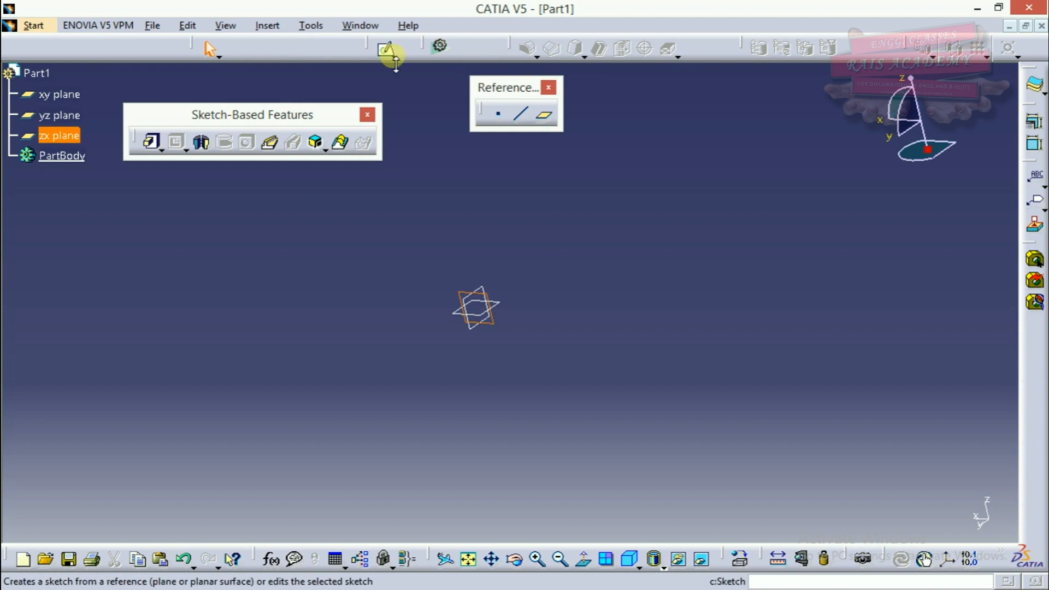
Step: Sketch a circle about 224 mm in diameter centred at the origin on the zx plane
{"action": "left_click", "coordinate": [385, 49]}
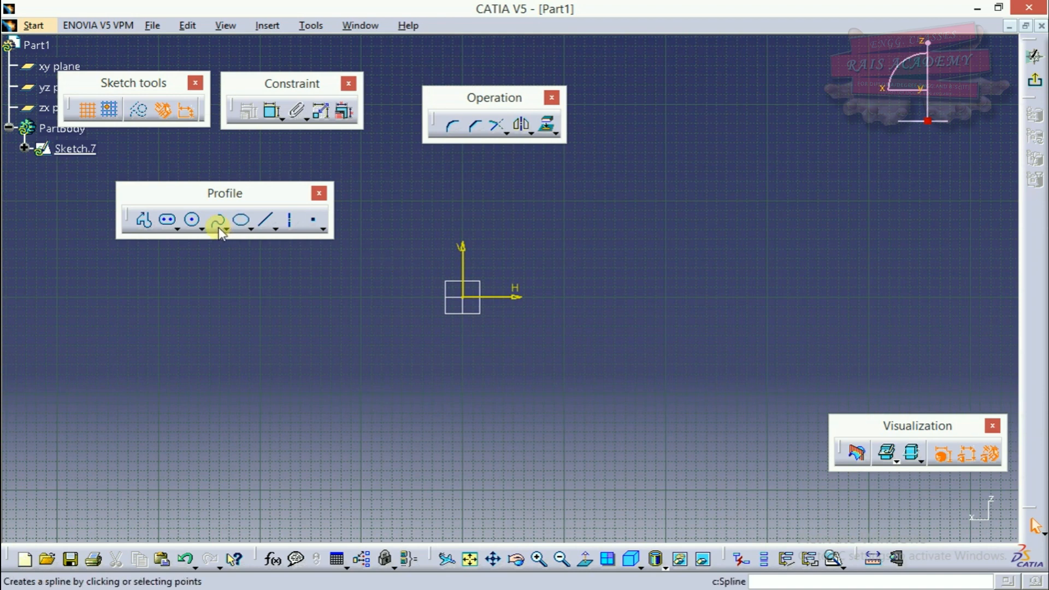
{"action": "left_click", "coordinate": [193, 220]}
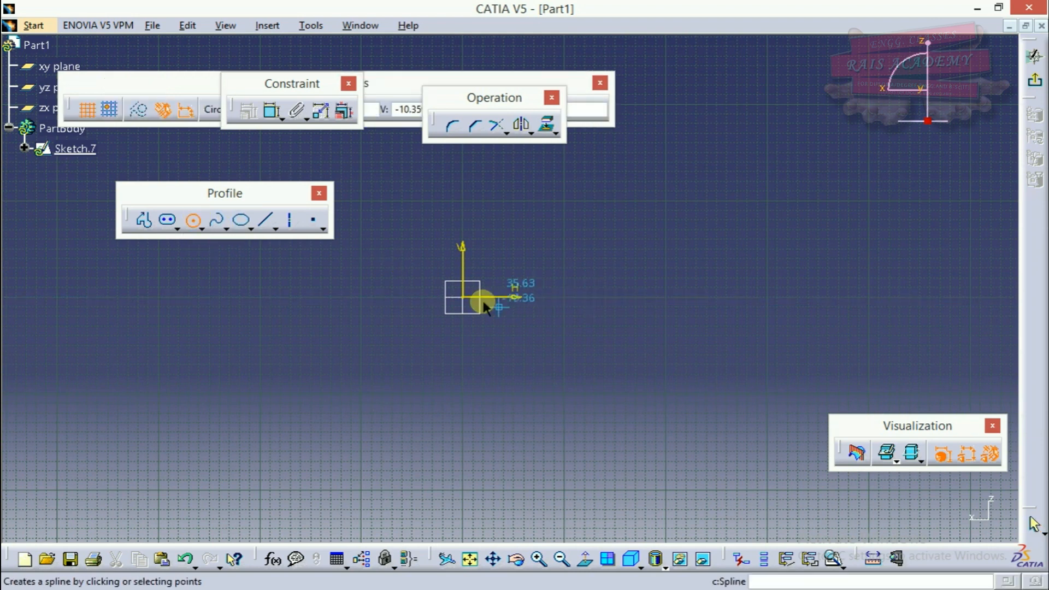
{"action": "left_click", "coordinate": [462, 297]}
{"action": "left_click", "coordinate": [534, 214]}
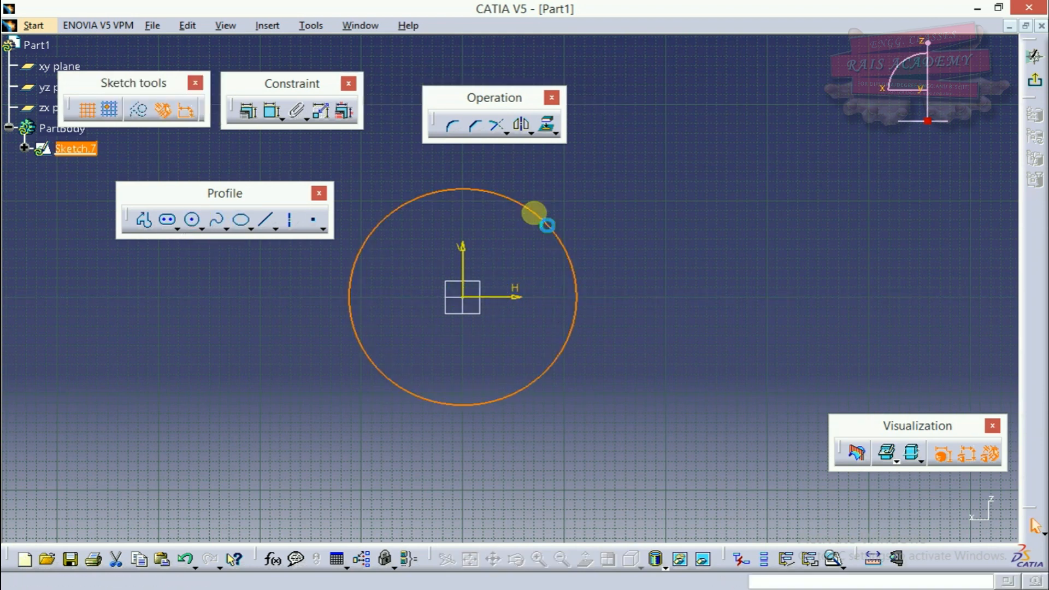
Step: Dimension the circle's diameter, set it to 100 mm and exit the sketch
{"action": "left_click", "coordinate": [271, 111]}
{"action": "left_click", "coordinate": [592, 223]}
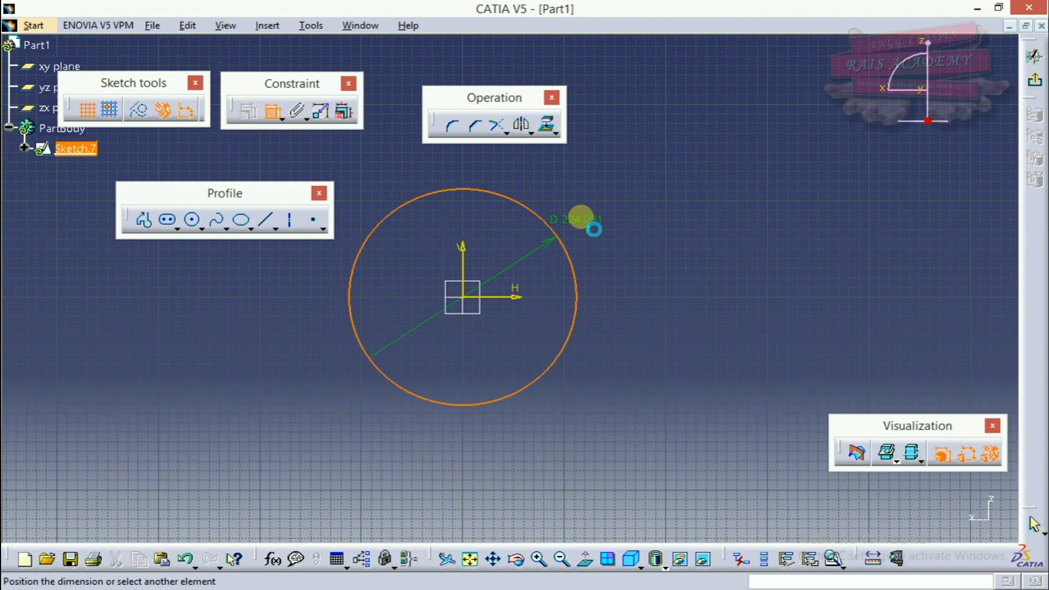
{"action": "double_click", "coordinate": [603, 211]}
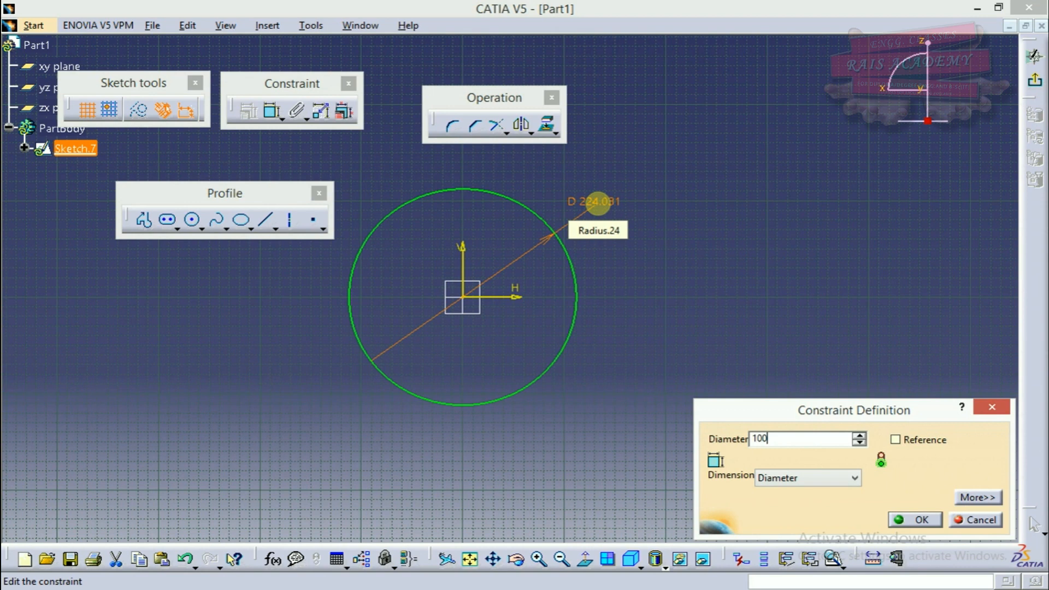
{"action": "key", "text": "Return"}
{"action": "left_click", "coordinate": [1034, 57]}
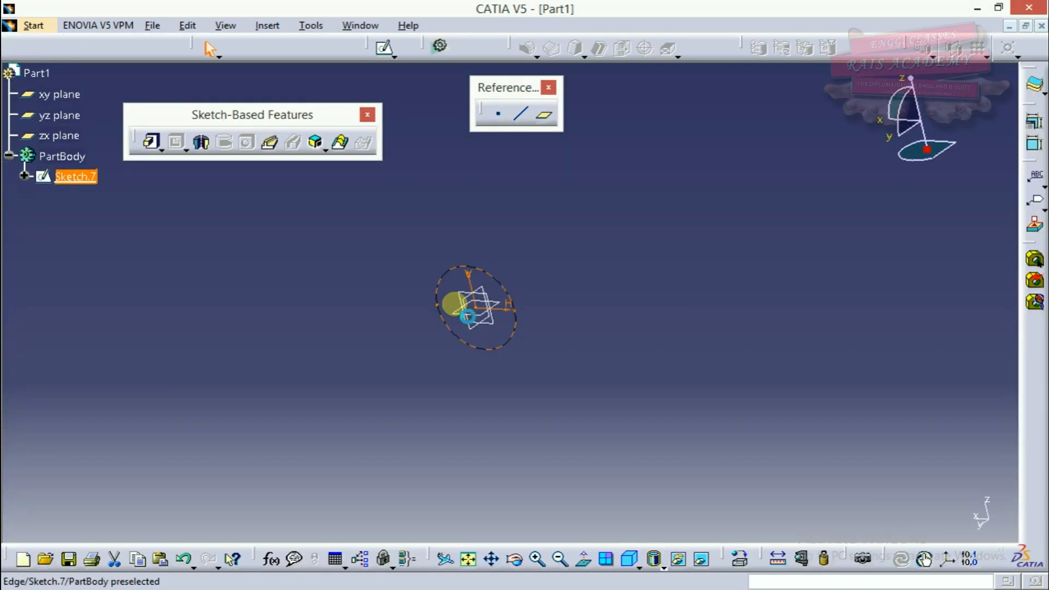
Step: Create a reference plane offset 500 mm from the zx plane
{"action": "left_click", "coordinate": [481, 306]}
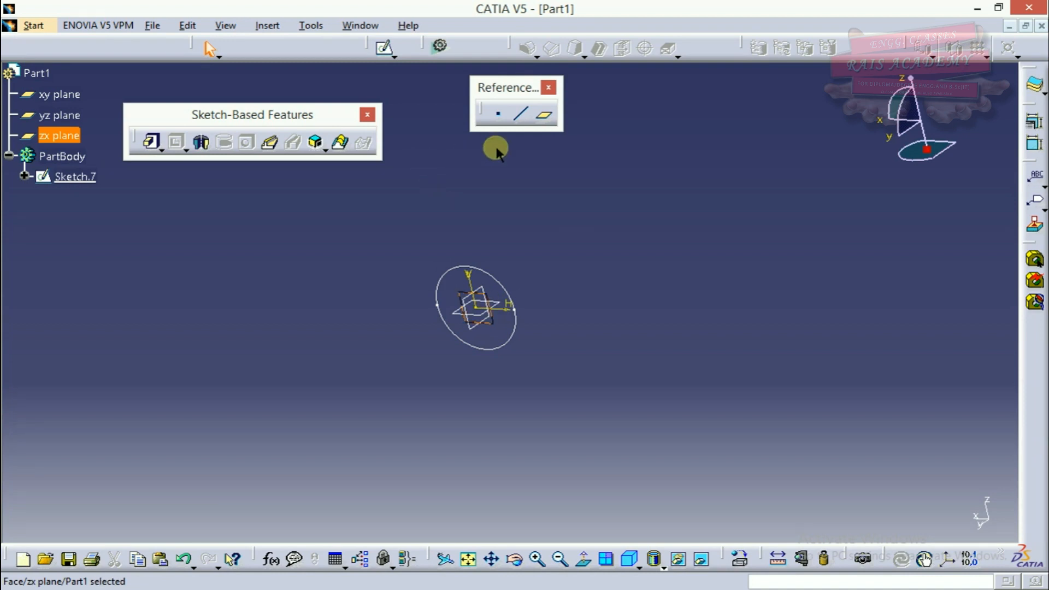
{"action": "left_click", "coordinate": [546, 117]}
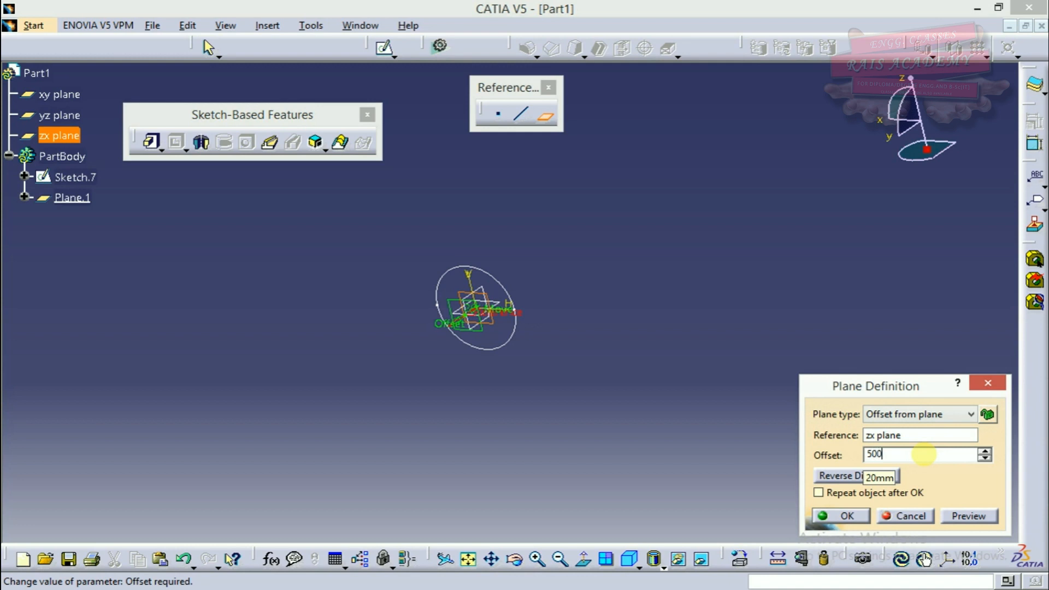
{"action": "type", "text": "500"}
{"action": "key", "text": "Return"}
Step: Create a second reference plane offset 250 mm from the zx plane, midway to the first one
{"action": "mouse_move", "coordinate": [546, 390]}
{"action": "middle_mouse_down"}
{"action": "mouse_move", "coordinate": [597, 323]}
{"action": "mouse_move", "coordinate": [678, 258]}
{"action": "middle_mouse_up"}
{"action": "middle_click_drag", "start_coordinate": [571, 322], "coordinate": [549, 400]}
{"action": "scroll", "coordinate": [549, 401], "scroll_direction": "down", "scroll_amount": 1}
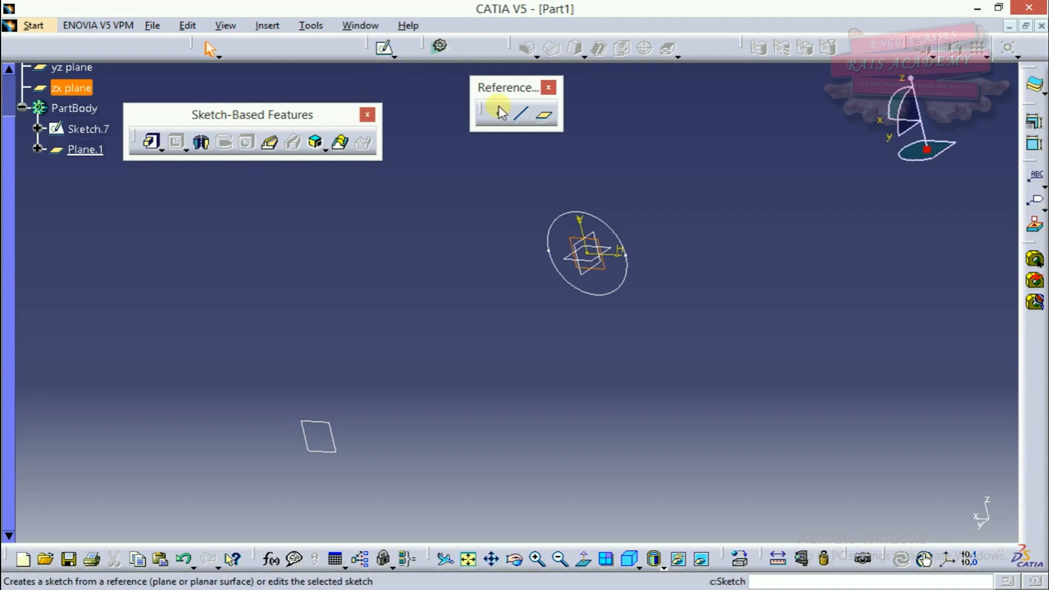
{"action": "left_click", "coordinate": [544, 115]}
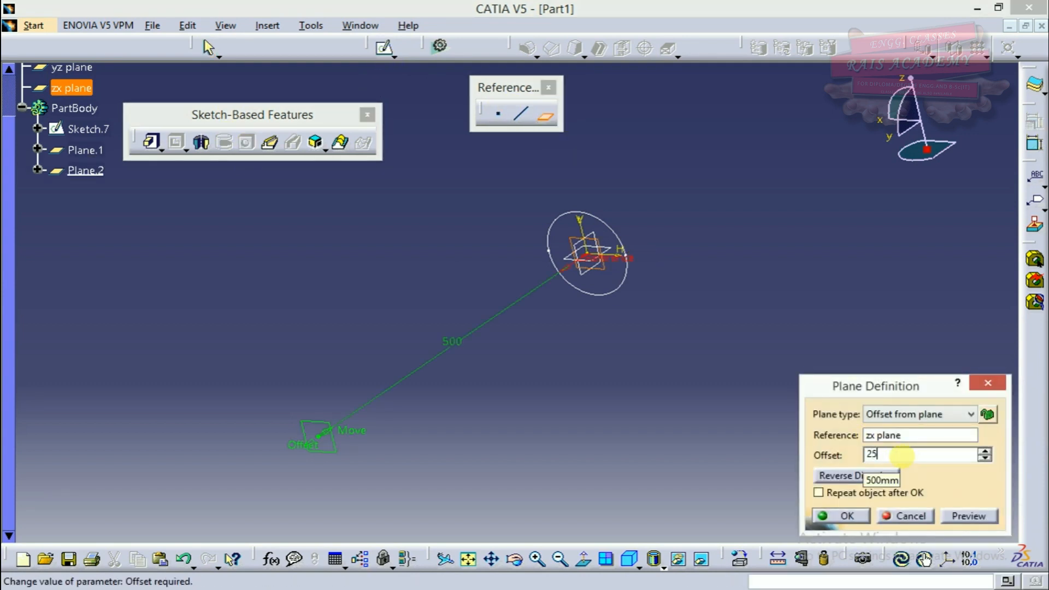
{"action": "type", "text": "250"}
{"action": "key", "text": "Return"}
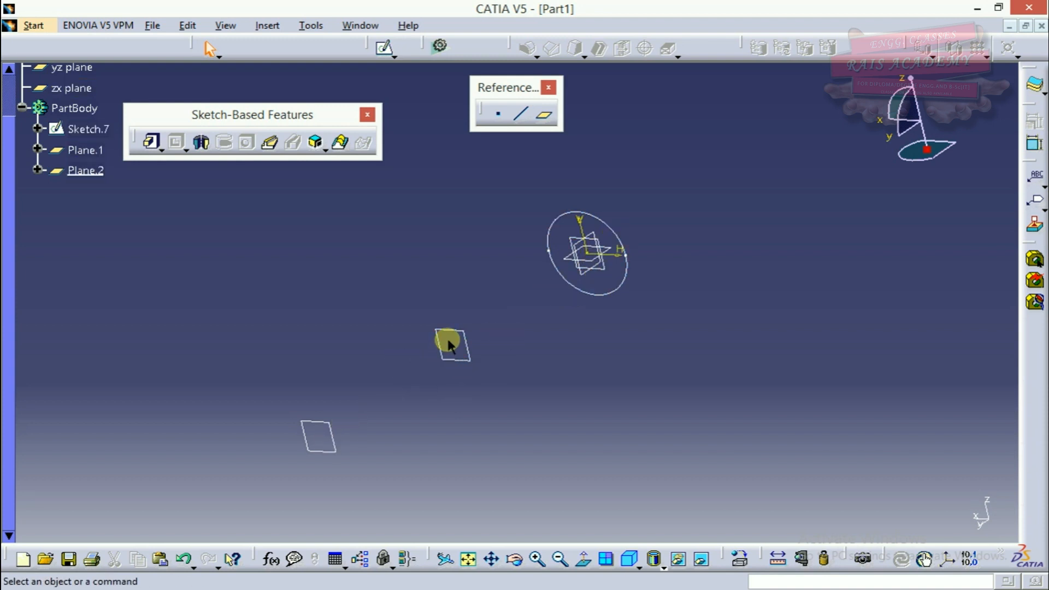
Step: On the 250 mm plane, sketch a centred rectangle at the origin, wider than the circle and about as tall, and exit the sketch
{"action": "left_click", "coordinate": [465, 336]}
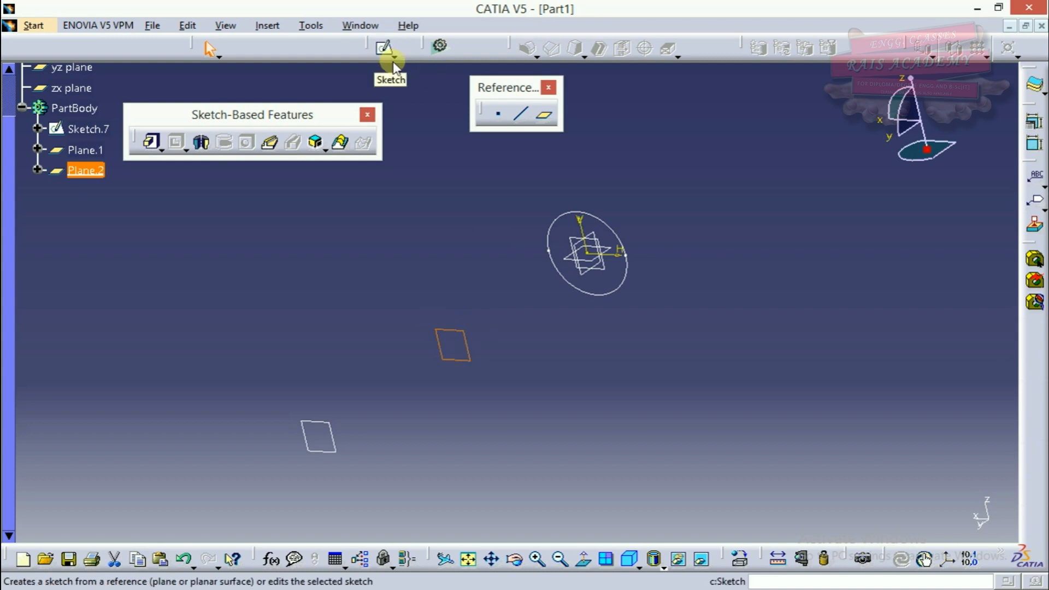
{"action": "left_click", "coordinate": [383, 48]}
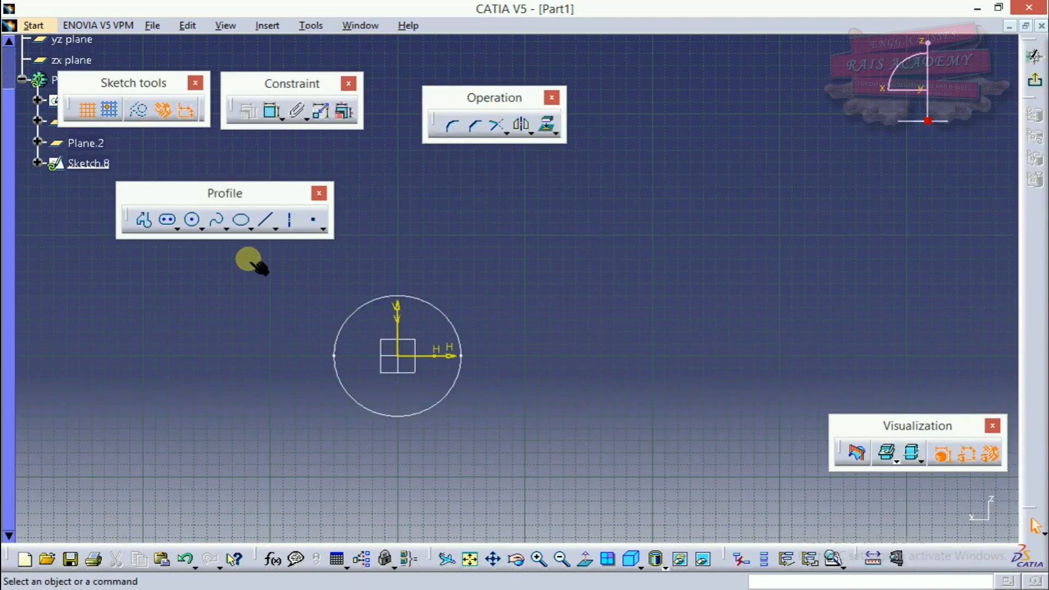
{"action": "left_click", "coordinate": [202, 227]}
{"action": "left_click", "coordinate": [177, 227]}
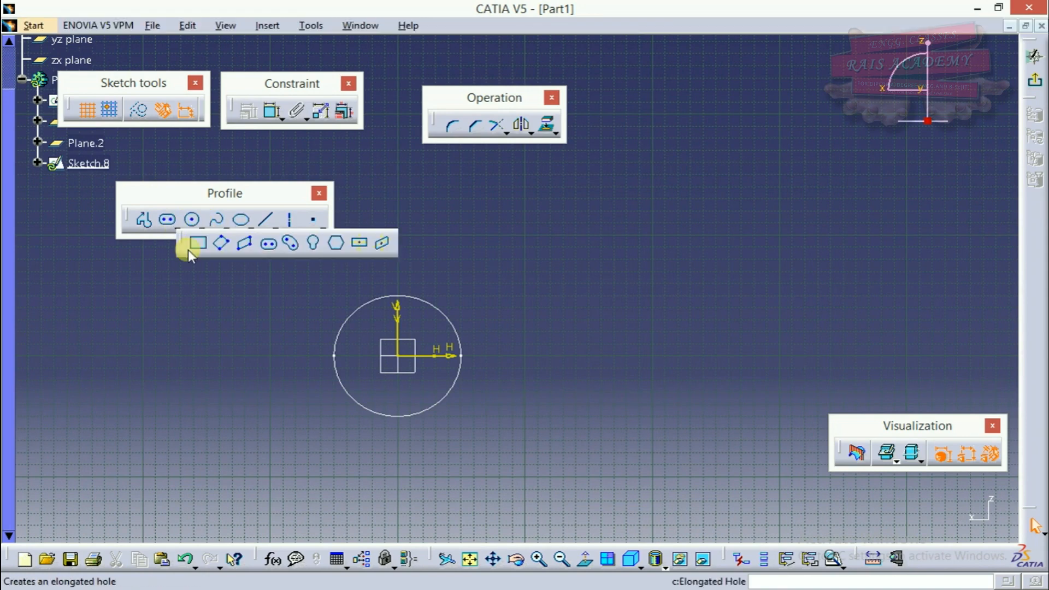
{"action": "left_click", "coordinate": [359, 244]}
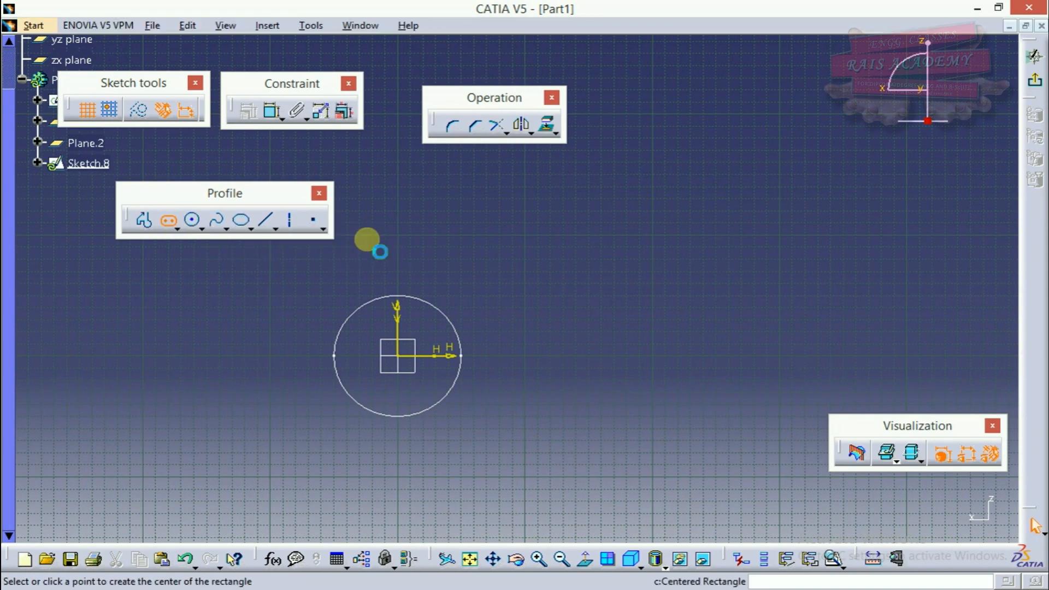
{"action": "left_click", "coordinate": [398, 356]}
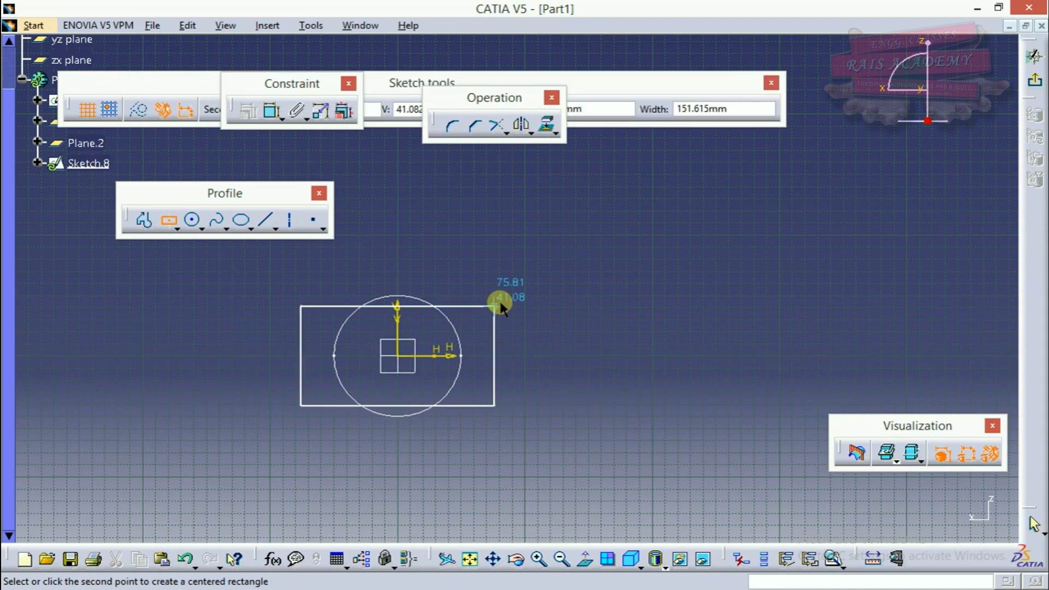
{"action": "left_click", "coordinate": [481, 299]}
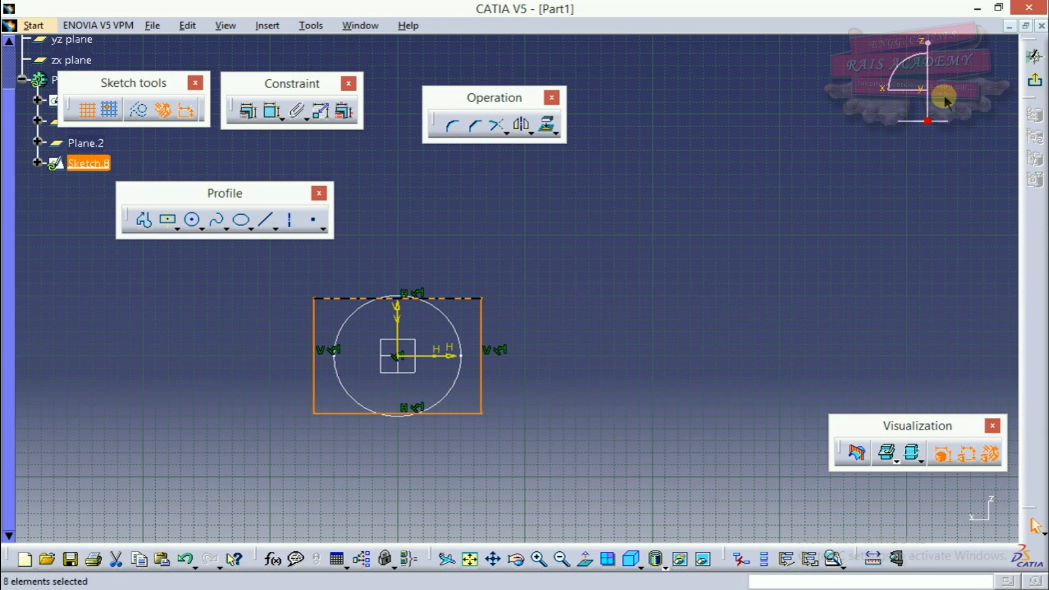
{"action": "left_click", "coordinate": [1035, 80]}
Step: On the 500 mm plane, sketch a circle centred at the origin, roughly as wide as the rectangle, and exit the sketch
{"action": "middle_click_drag", "start_coordinate": [599, 243], "coordinate": [658, 180]}
{"action": "left_click", "coordinate": [332, 394]}
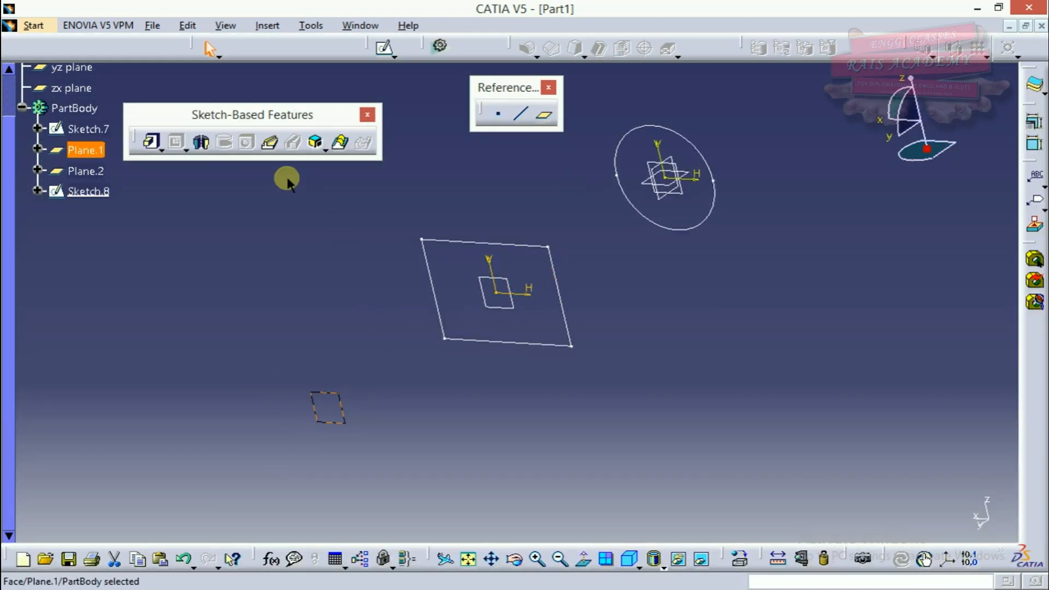
{"action": "left_click", "coordinate": [384, 48]}
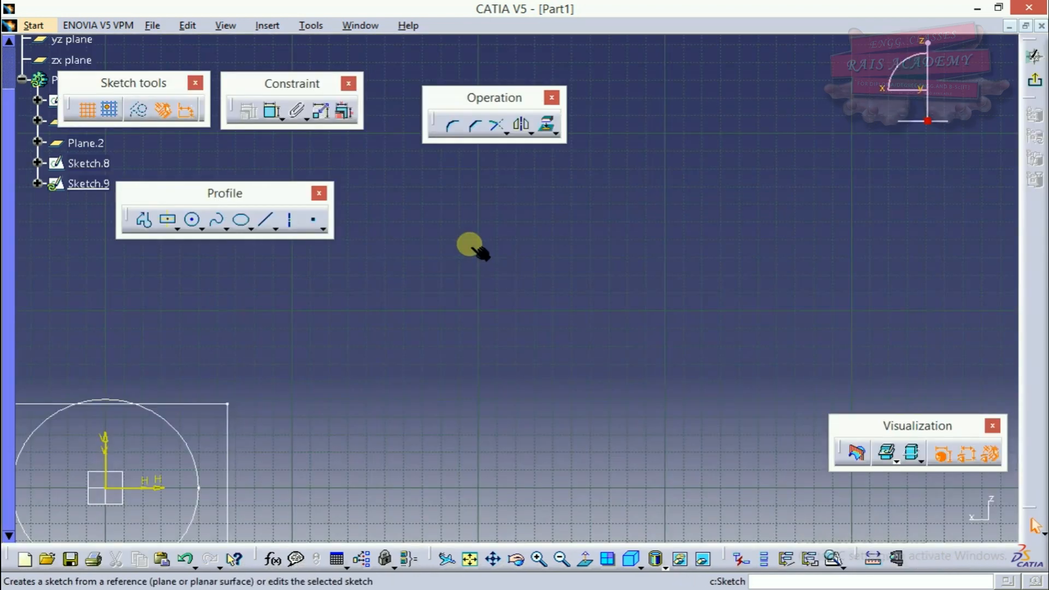
{"action": "mouse_move", "coordinate": [491, 348]}
{"action": "middle_mouse_down"}
{"action": "mouse_move", "coordinate": [541, 300]}
{"action": "mouse_move", "coordinate": [506, 307]}
{"action": "middle_mouse_up"}
{"action": "middle_click_drag", "start_coordinate": [615, 292], "coordinate": [697, 257]}
{"action": "middle_click_drag", "start_coordinate": [493, 276], "coordinate": [489, 302]}
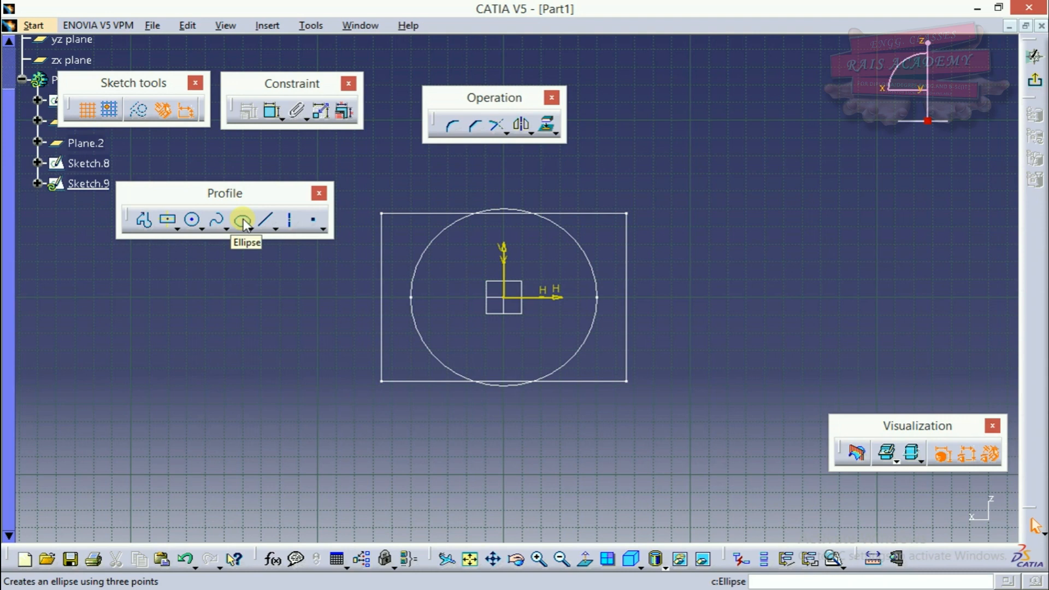
{"action": "left_click", "coordinate": [167, 220]}
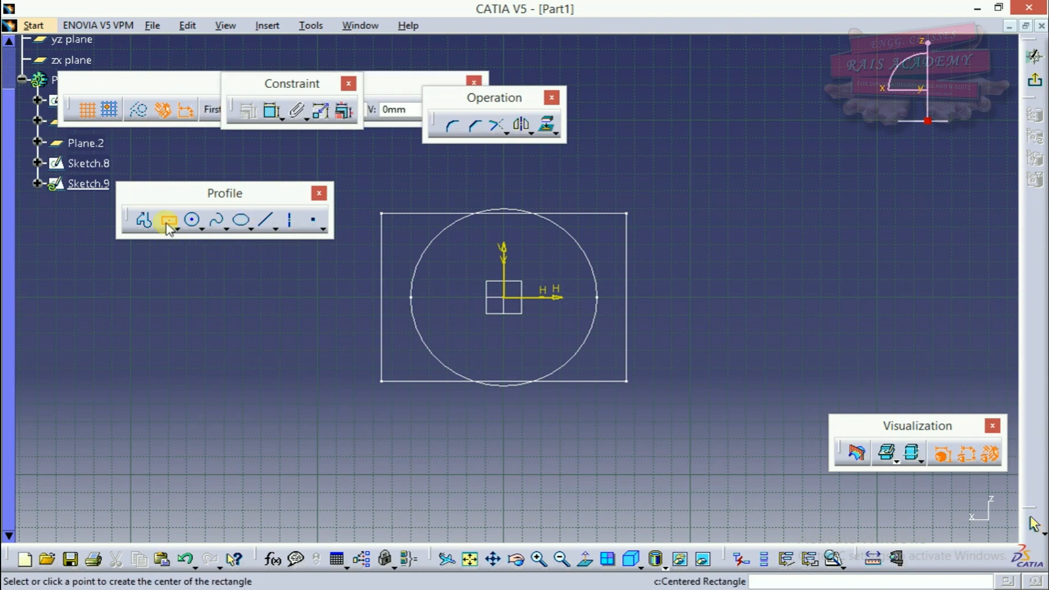
{"action": "left_click", "coordinate": [192, 220]}
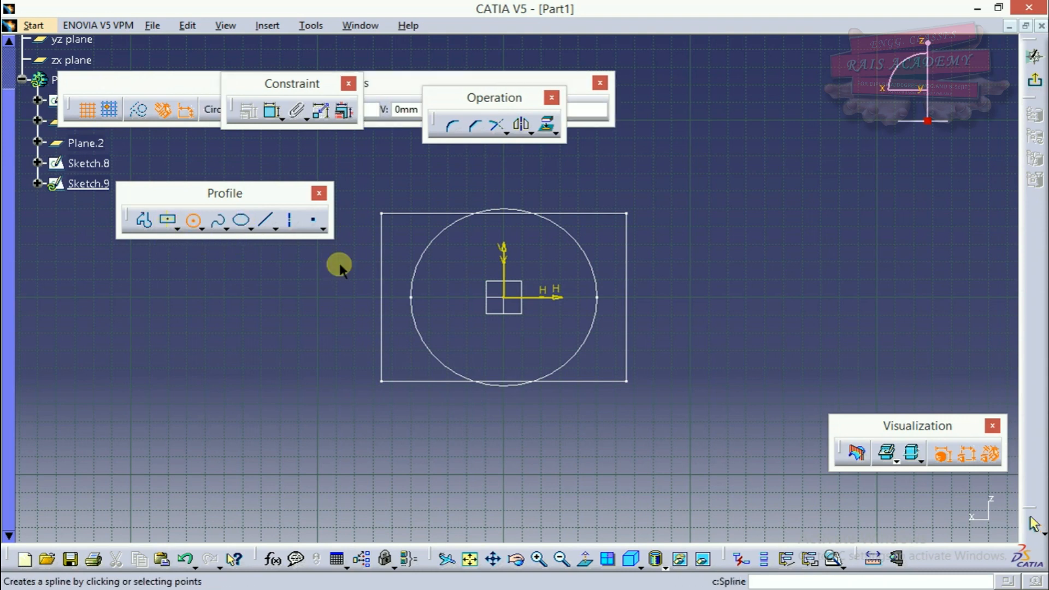
{"action": "left_click", "coordinate": [511, 305]}
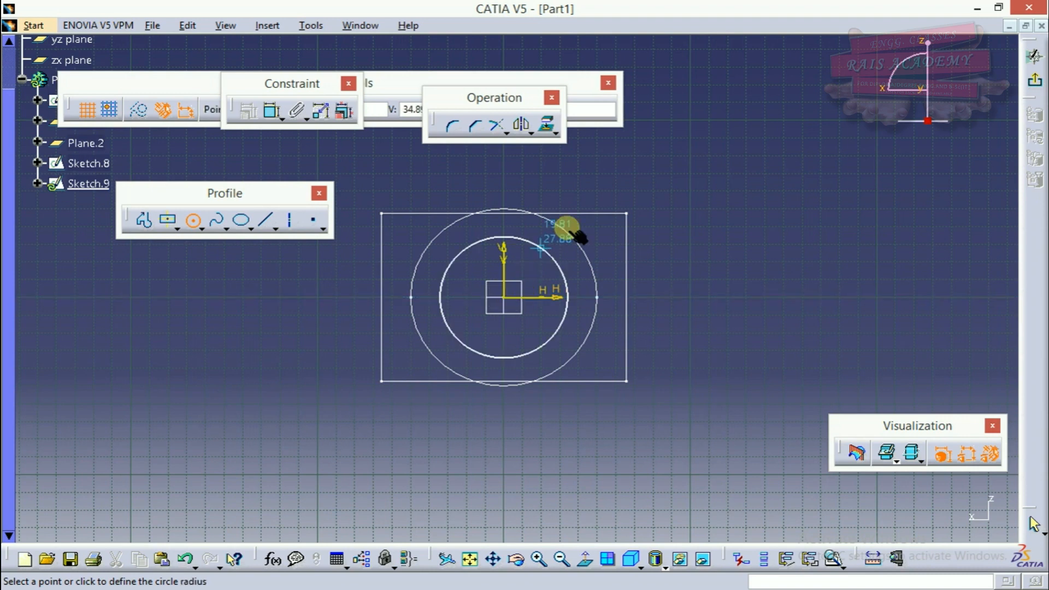
{"action": "left_click", "coordinate": [601, 224]}
{"action": "left_click", "coordinate": [1035, 80]}
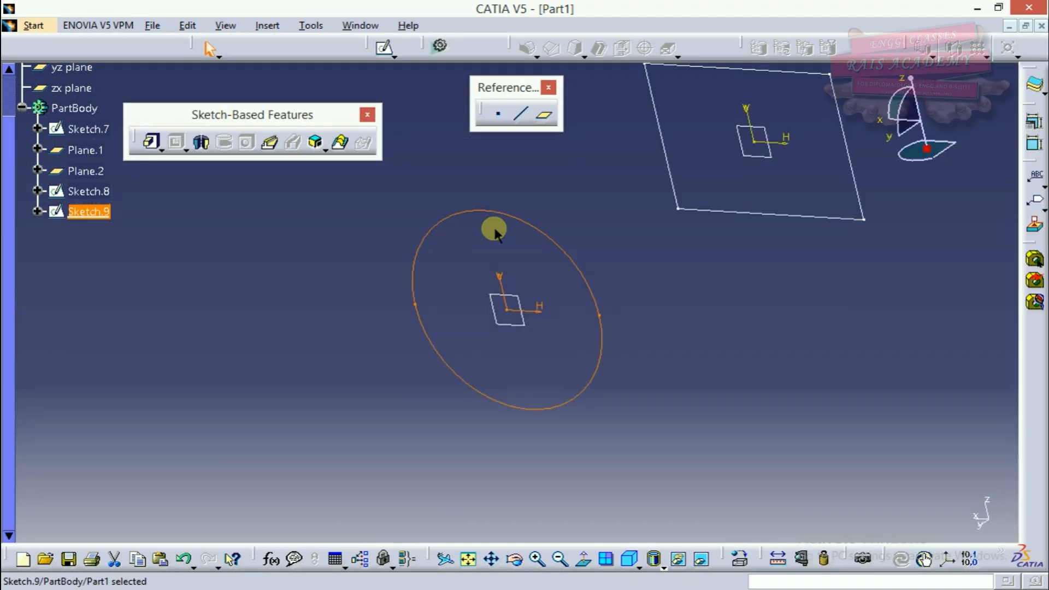
Step: Define a Multi-Sections Solid through the circle on the 500 mm plane, the rectangle and the 100 mm circle, and preview it
{"action": "mouse_move", "coordinate": [585, 227]}
{"action": "middle_mouse_down"}
{"action": "mouse_move", "coordinate": [520, 286]}
{"action": "mouse_move", "coordinate": [515, 339]}
{"action": "mouse_move", "coordinate": [618, 316]}
{"action": "mouse_move", "coordinate": [446, 347]}
{"action": "middle_mouse_up"}
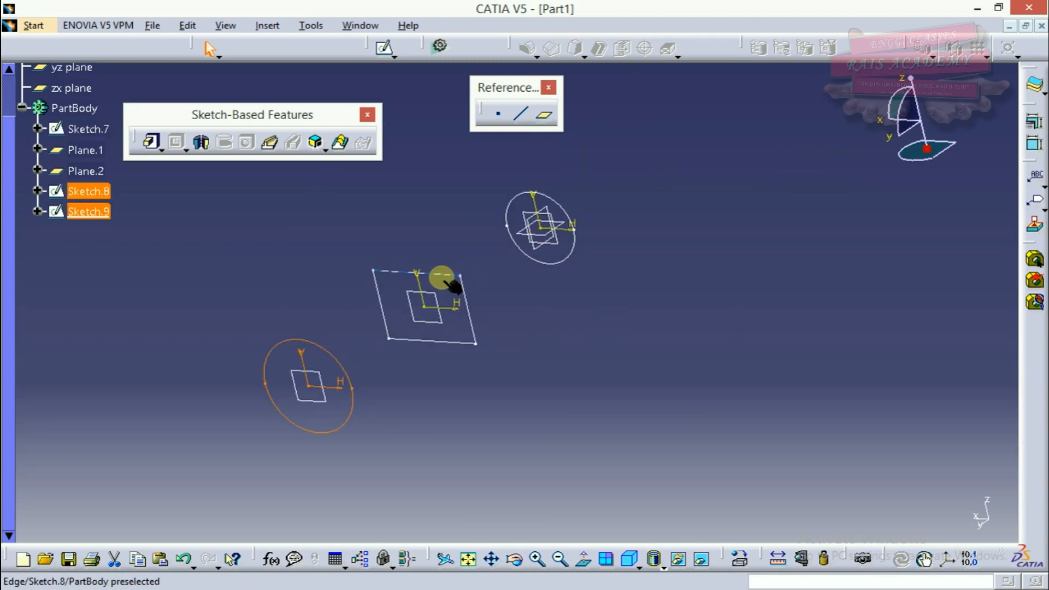
{"action": "left_click", "coordinate": [329, 349]}
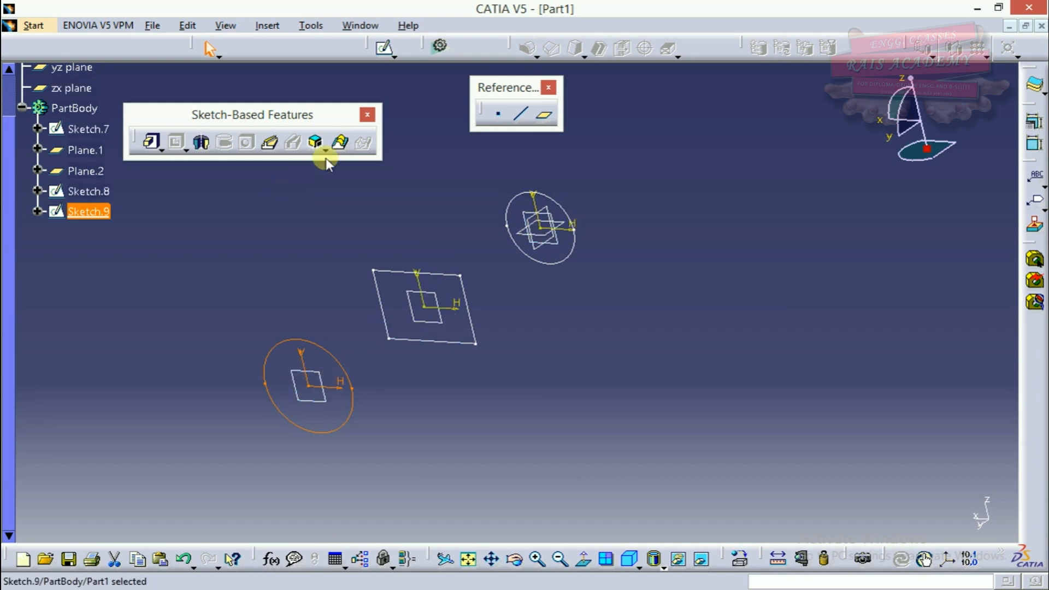
{"action": "left_click", "coordinate": [342, 144]}
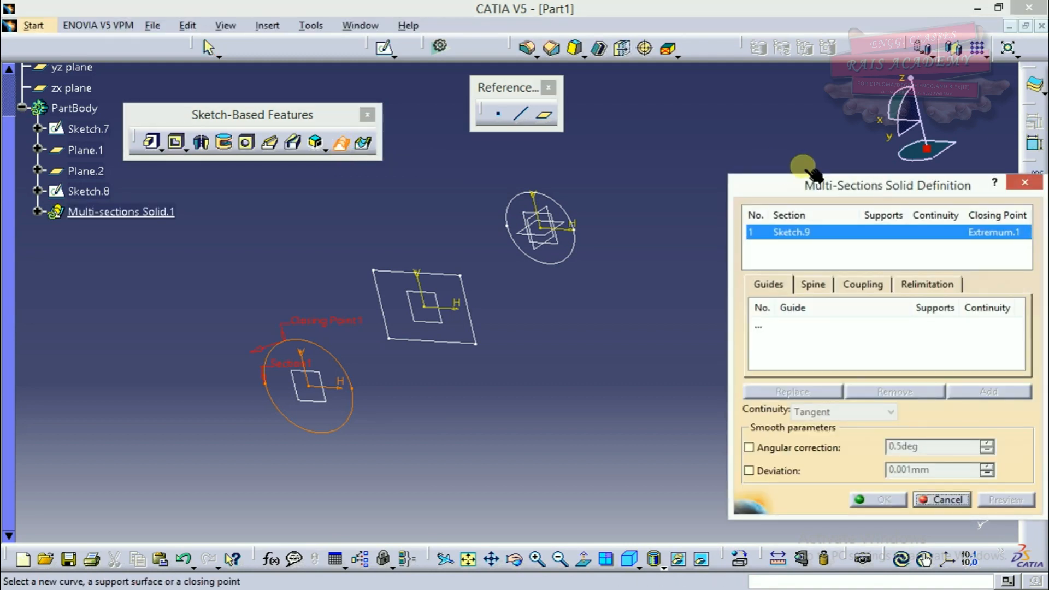
{"action": "left_click_drag", "start_coordinate": [836, 185], "coordinate": [802, 153]}
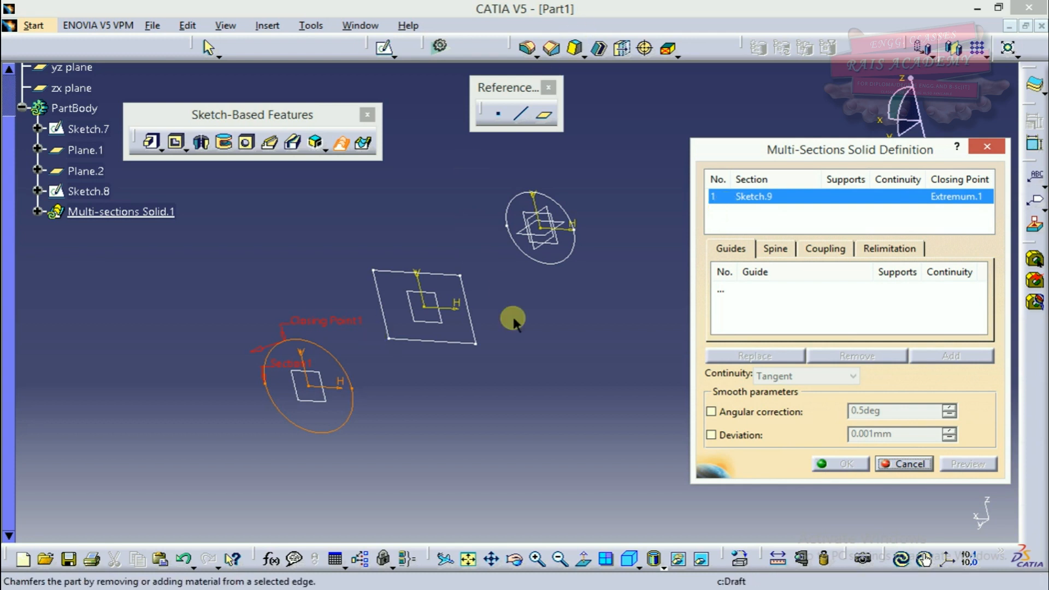
{"action": "left_click", "coordinate": [448, 272]}
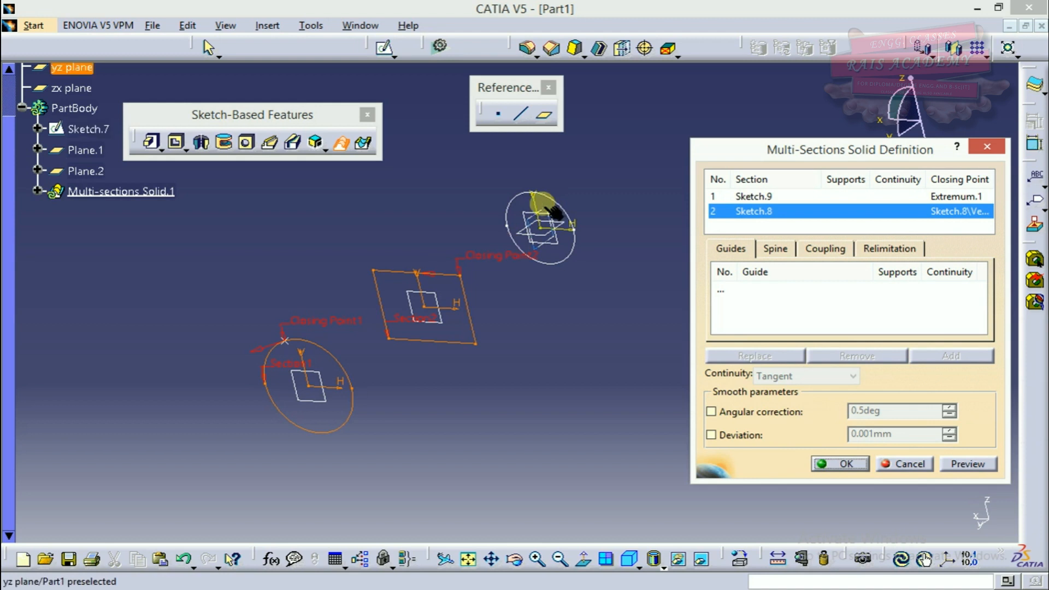
{"action": "left_click", "coordinate": [565, 210]}
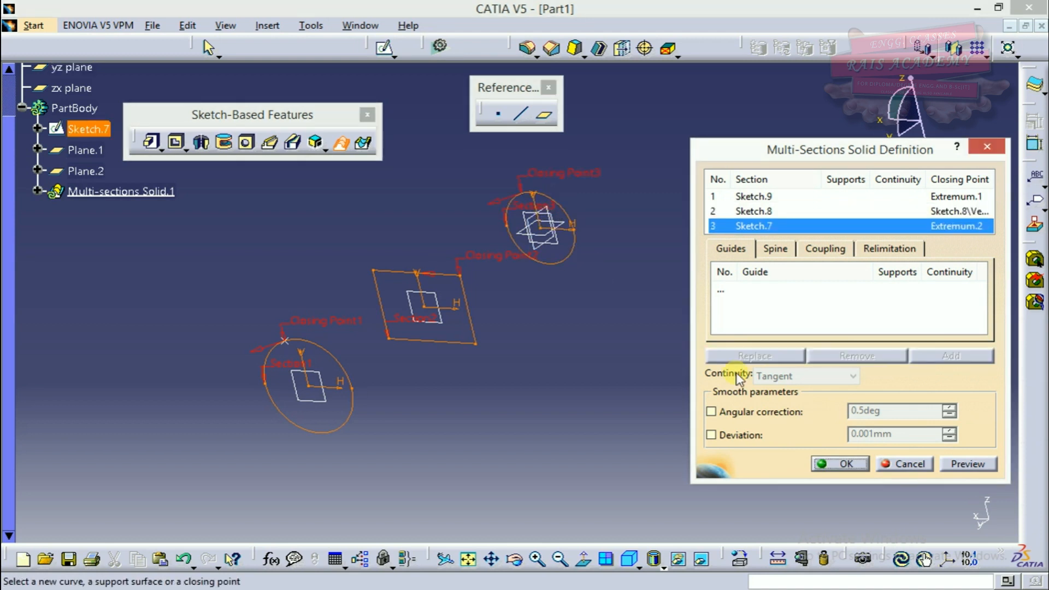
{"action": "left_click", "coordinate": [974, 466]}
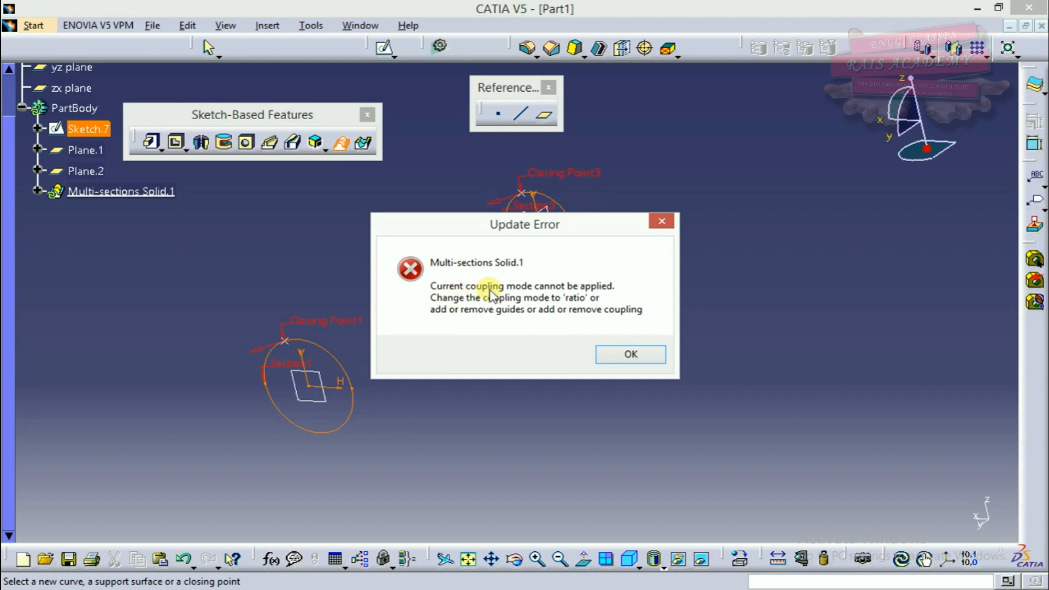
Step: Close the update error, set the Multi-Sections Solid's section coupling to Ratio, and preview it
{"action": "left_click", "coordinate": [630, 355]}
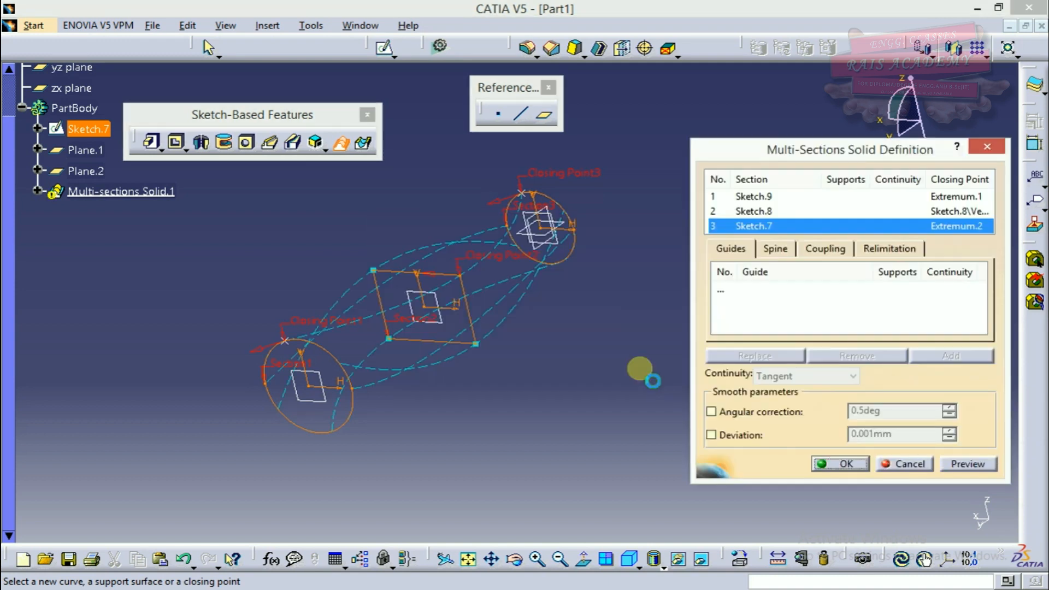
{"action": "left_click", "coordinate": [776, 250]}
{"action": "left_click", "coordinate": [844, 257]}
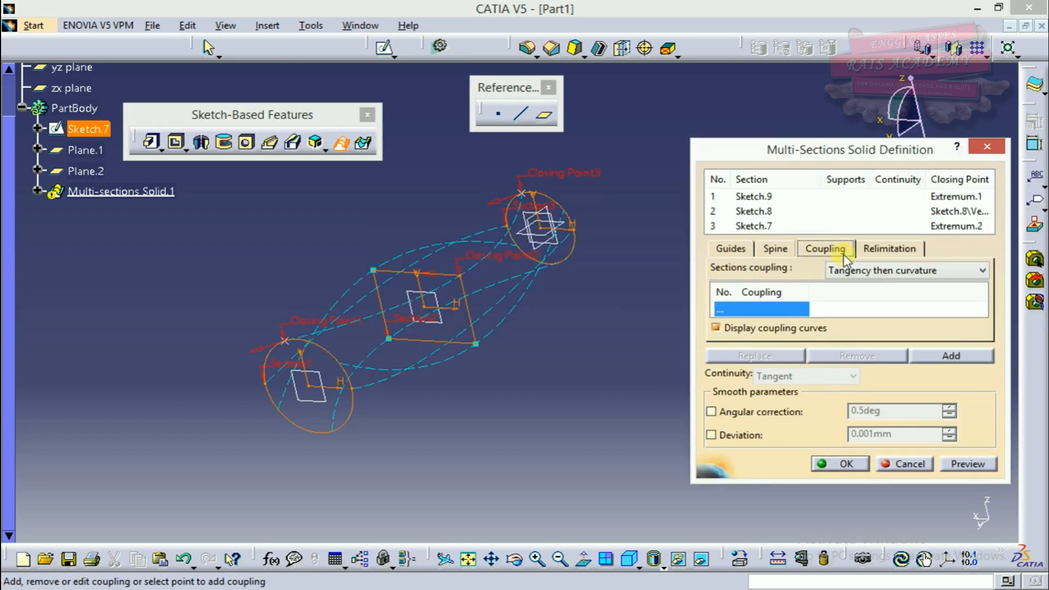
{"action": "left_click", "coordinate": [854, 271]}
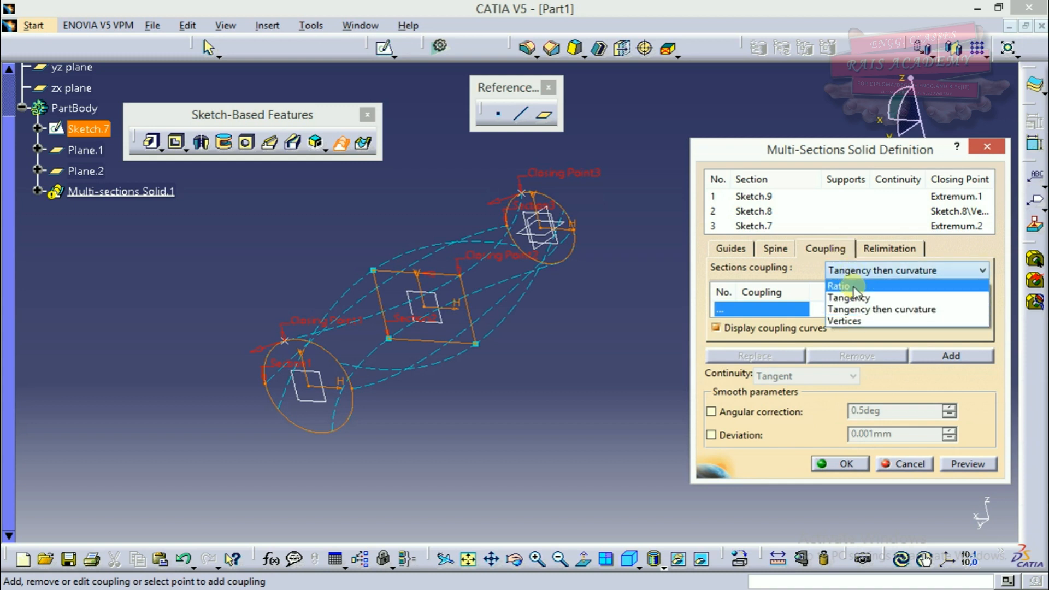
{"action": "left_click", "coordinate": [841, 285]}
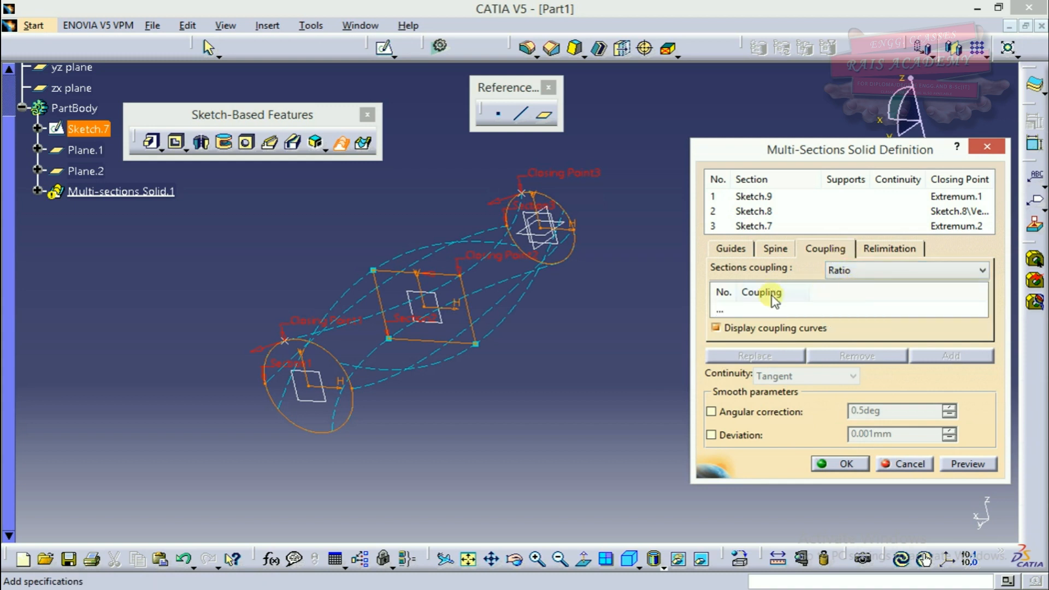
{"action": "left_click", "coordinate": [967, 464]}
Step: Examine how the Ratio-coupled preview runs between the circles and the rectangle, and cancel the Multi-Sections Solid definition
{"action": "middle_click_drag", "start_coordinate": [569, 363], "coordinate": [421, 311]}
{"action": "middle_click_drag", "start_coordinate": [407, 287], "coordinate": [497, 215]}
{"action": "middle_click_drag", "start_coordinate": [348, 304], "coordinate": [295, 273]}
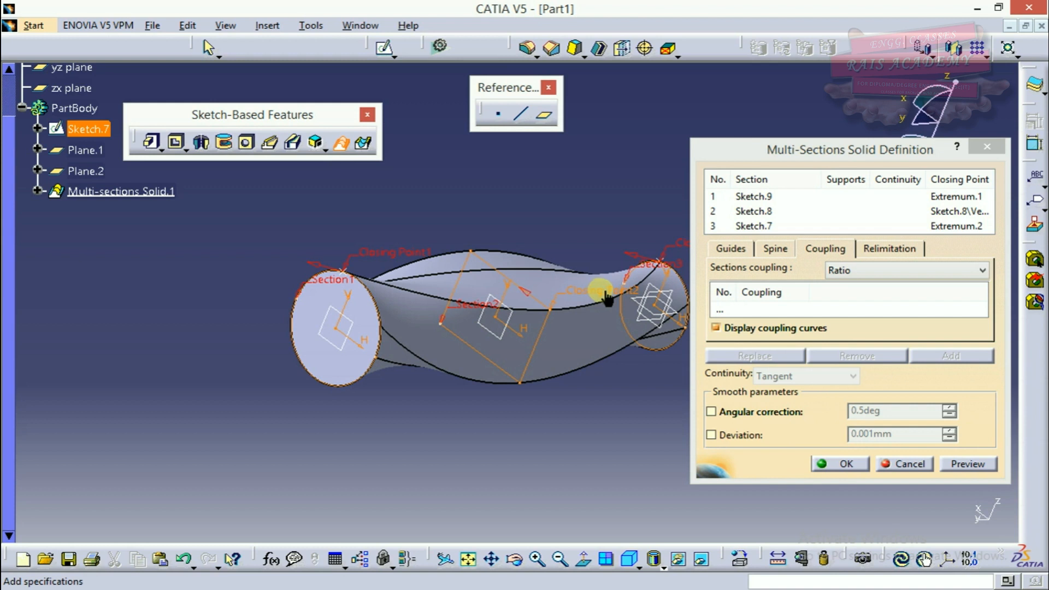
{"action": "middle_click_drag", "start_coordinate": [679, 253], "coordinate": [548, 262]}
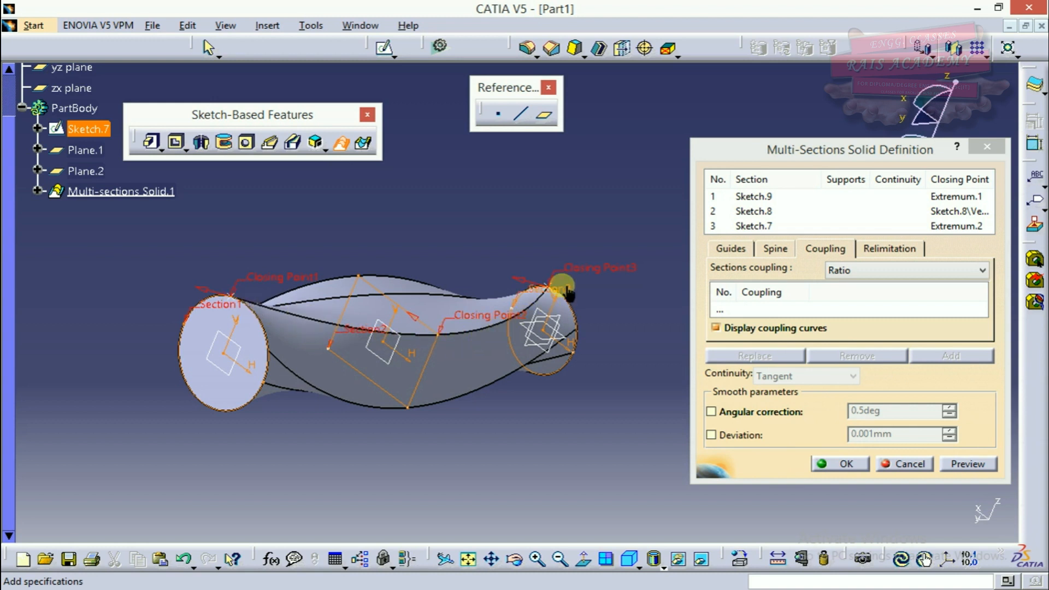
{"action": "middle_click_drag", "start_coordinate": [211, 327], "coordinate": [454, 413]}
{"action": "middle_click_drag", "start_coordinate": [416, 332], "coordinate": [386, 315]}
{"action": "left_click", "coordinate": [901, 464]}
Step: Open the sketch of the 100 mm circle on the zx plane for editing
{"action": "middle_click_drag", "start_coordinate": [569, 300], "coordinate": [480, 281]}
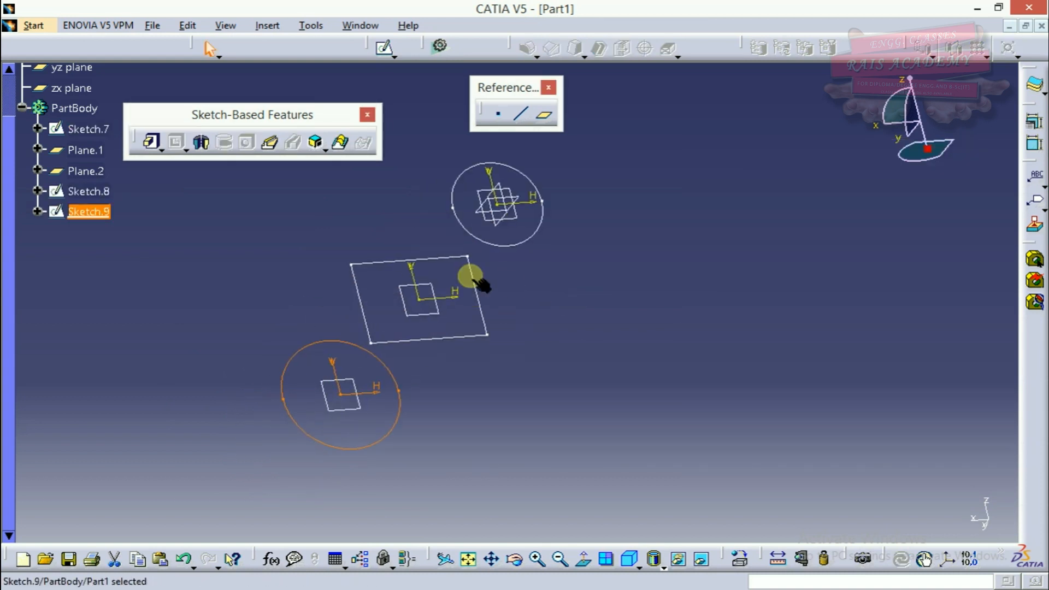
{"action": "double_click", "coordinate": [516, 170]}
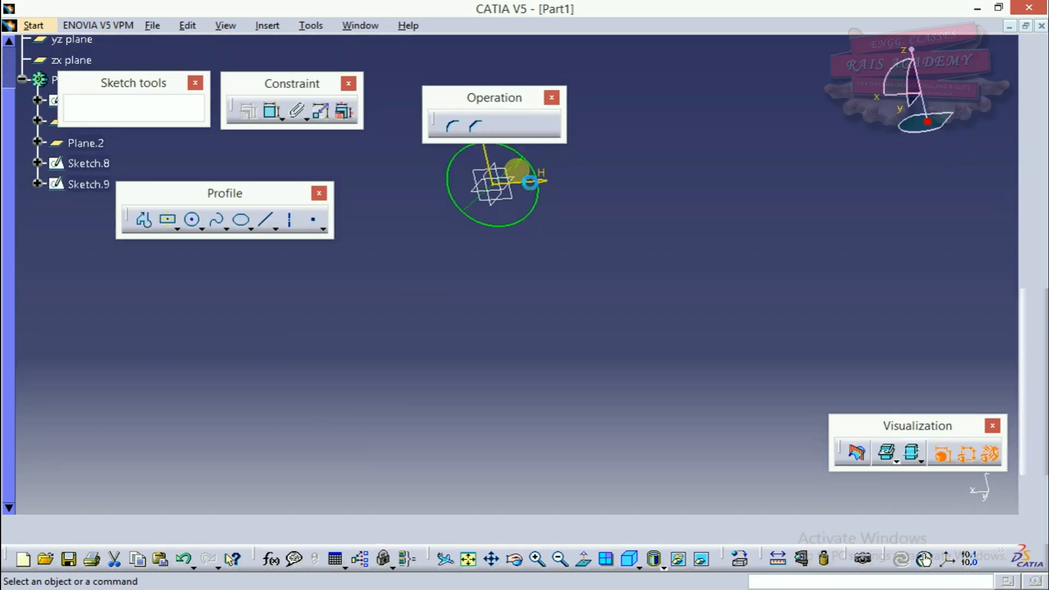
{"action": "mouse_move", "coordinate": [601, 286]}
{"action": "middle_mouse_down"}
{"action": "mouse_move", "coordinate": [595, 368]}
{"action": "mouse_move", "coordinate": [656, 198]}
{"action": "mouse_move", "coordinate": [672, 183]}
{"action": "mouse_move", "coordinate": [562, 229]}
{"action": "mouse_move", "coordinate": [539, 216]}
{"action": "middle_mouse_up"}
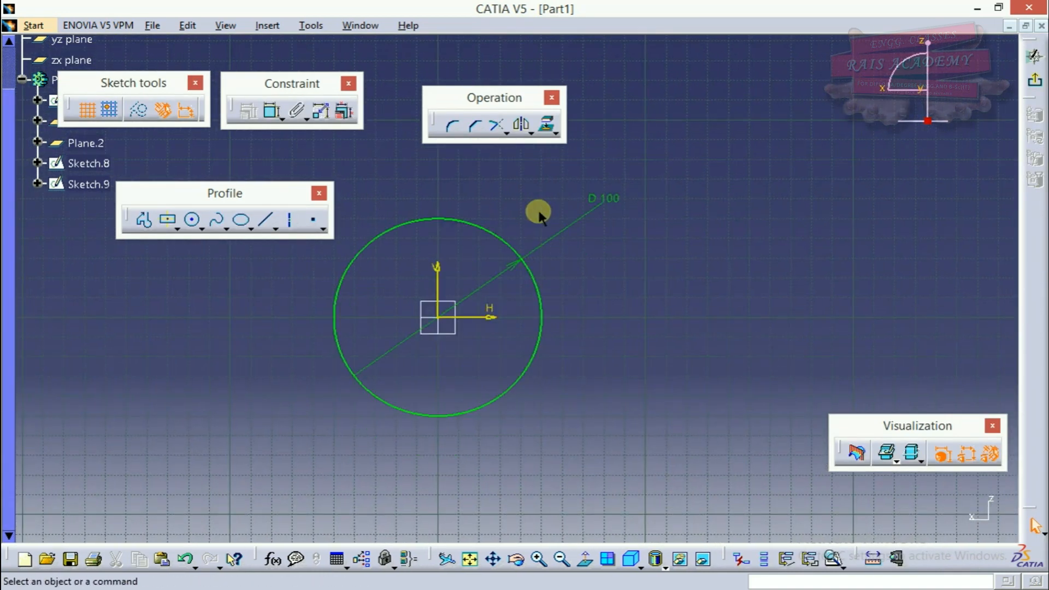
{"action": "left_click", "coordinate": [314, 222]}
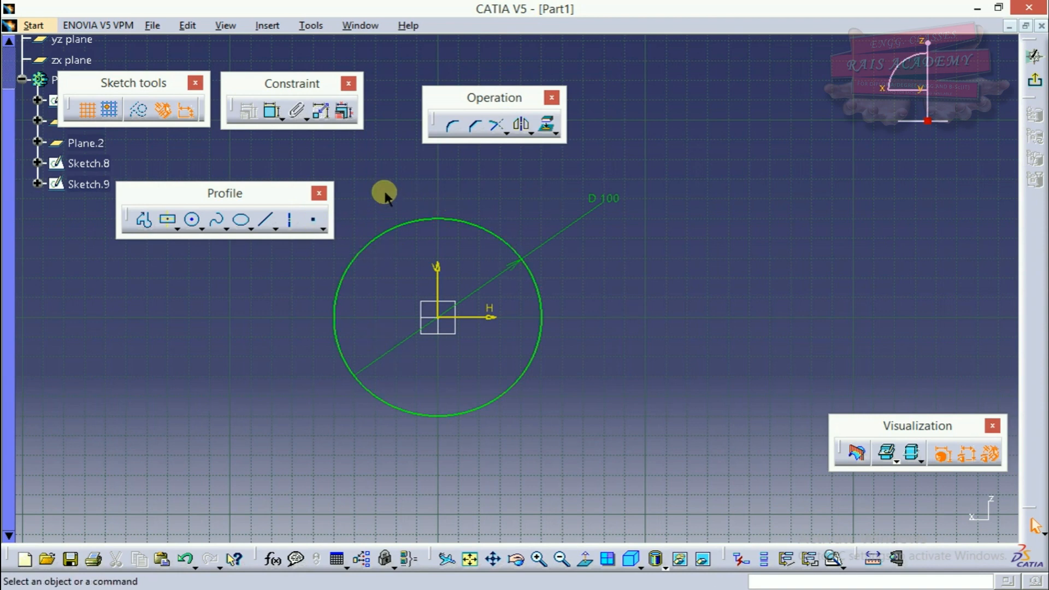
{"action": "left_click", "coordinate": [314, 222]}
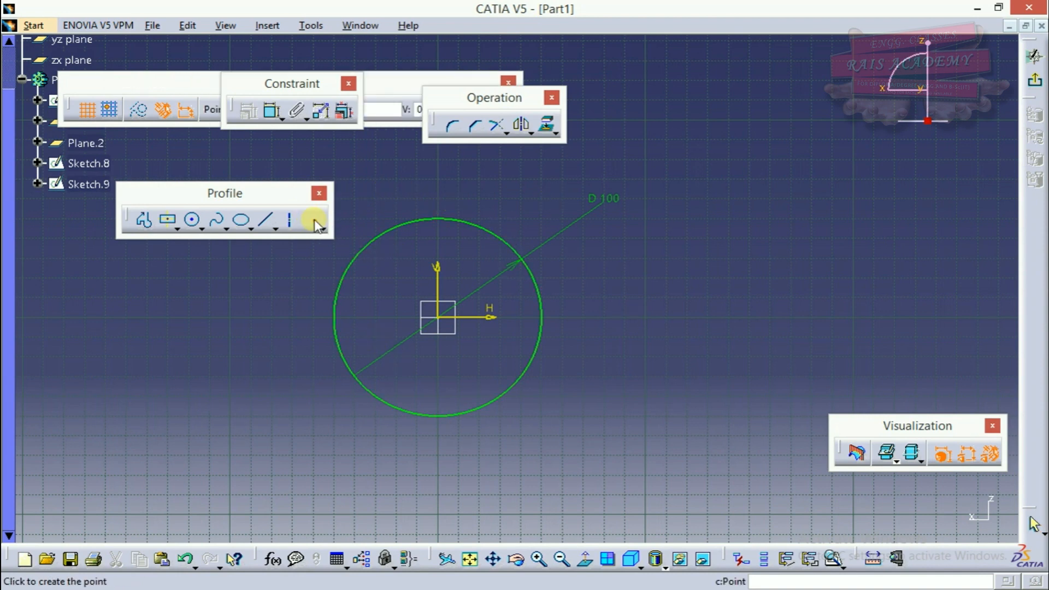
{"action": "left_click", "coordinate": [438, 219]}
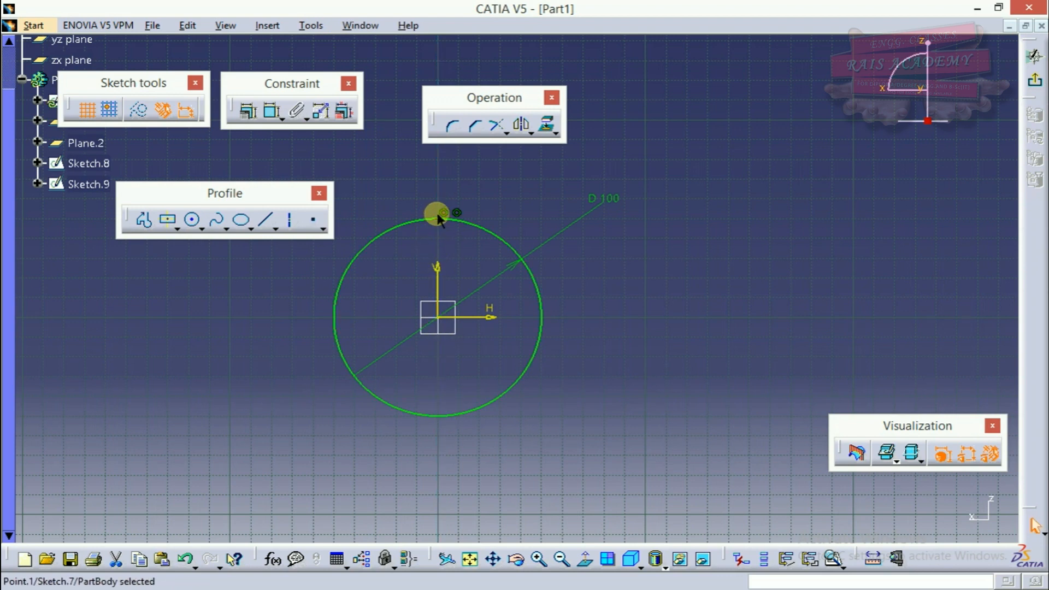
Step: Place four points on the 100 mm circle, one per quadrant at about ±35 mm in H and V, and exit the sketch
{"action": "left_click", "coordinate": [313, 220]}
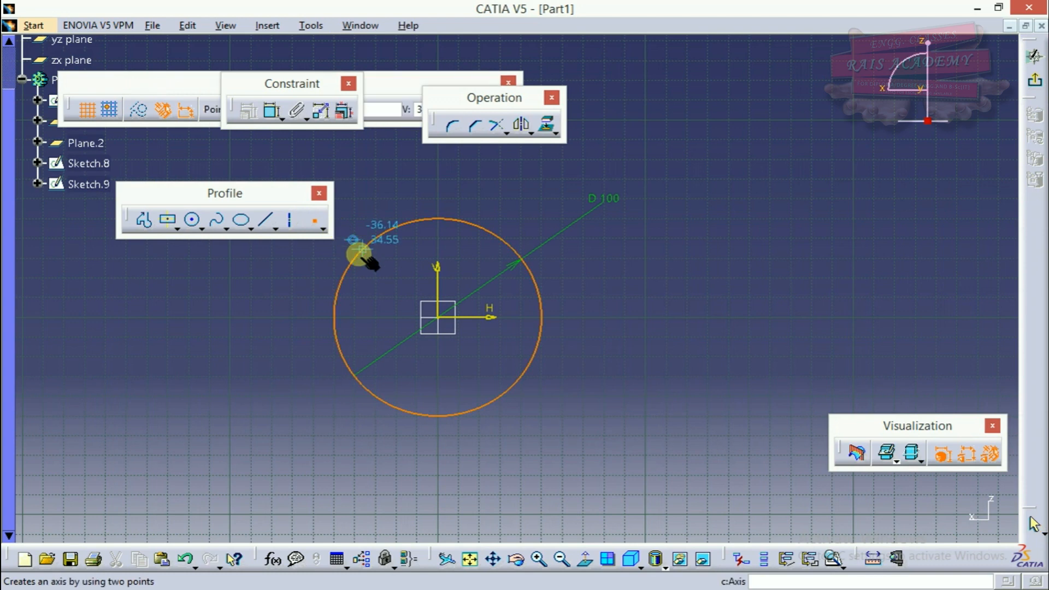
{"action": "left_click", "coordinate": [369, 243]}
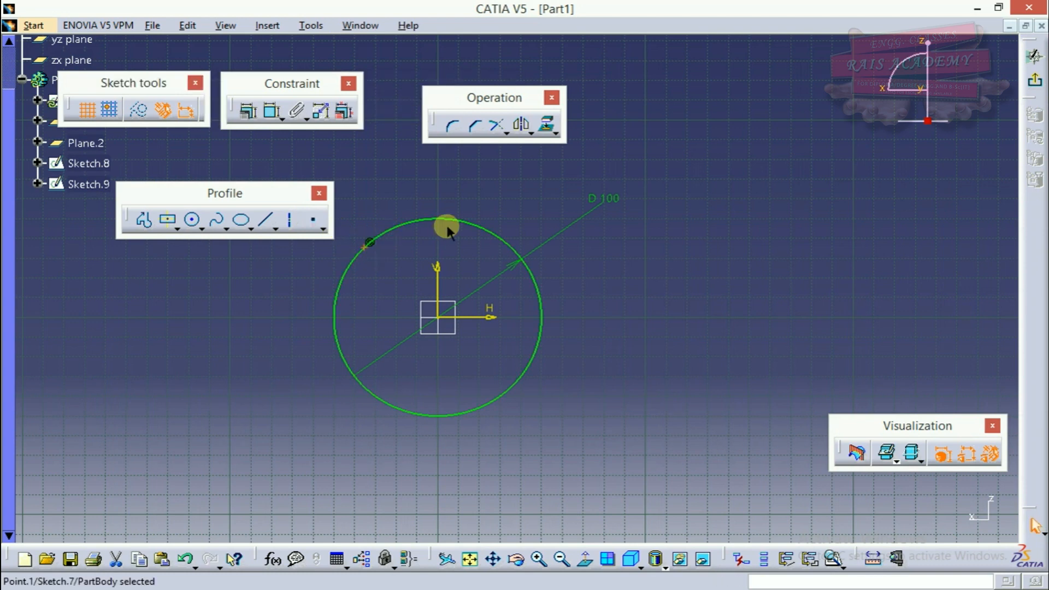
{"action": "left_click", "coordinate": [315, 223]}
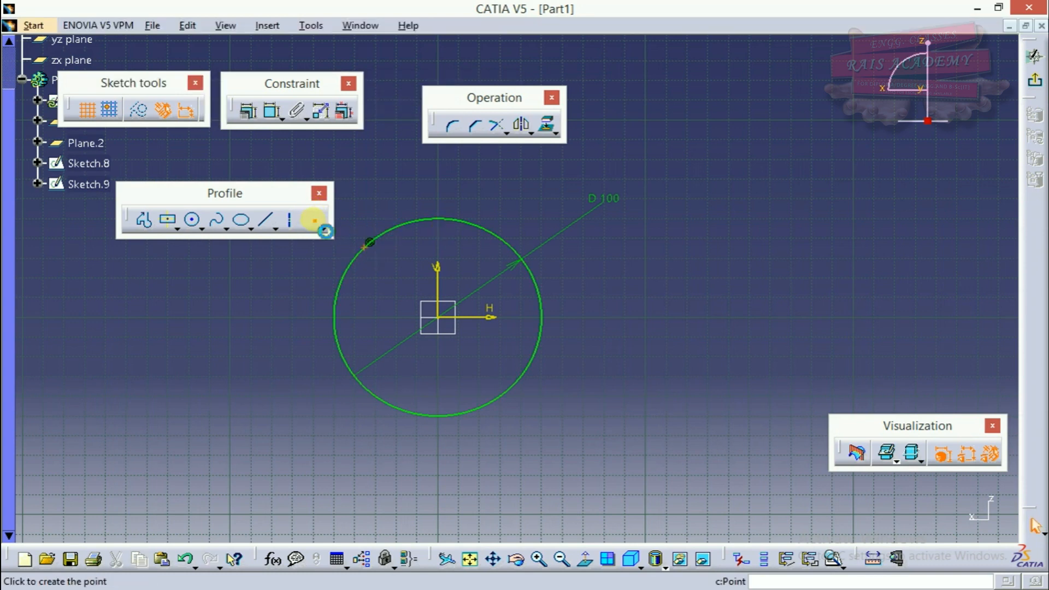
{"action": "left_click", "coordinate": [512, 247]}
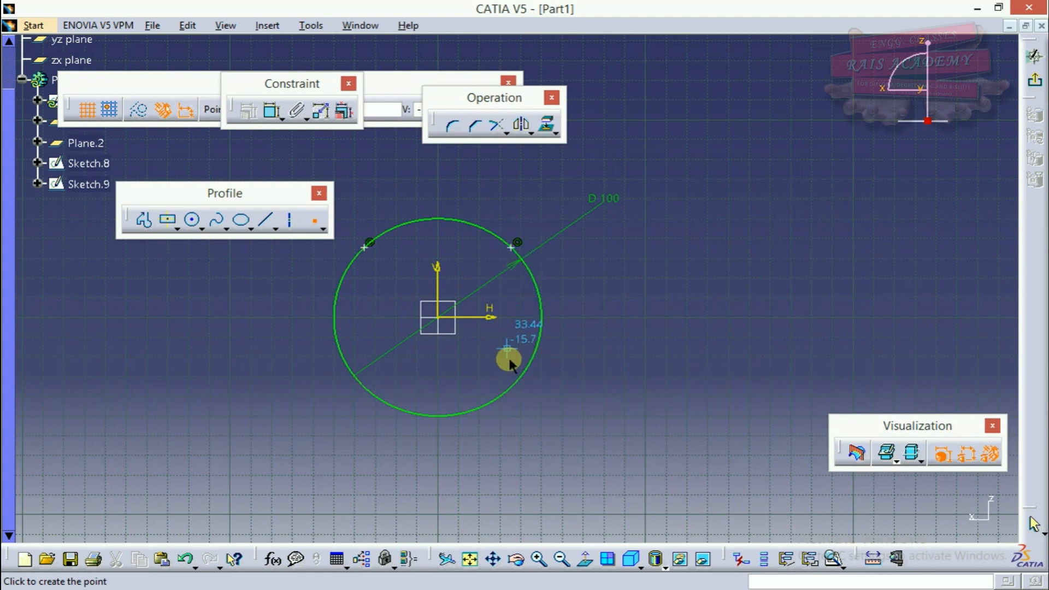
{"action": "left_click", "coordinate": [513, 387]}
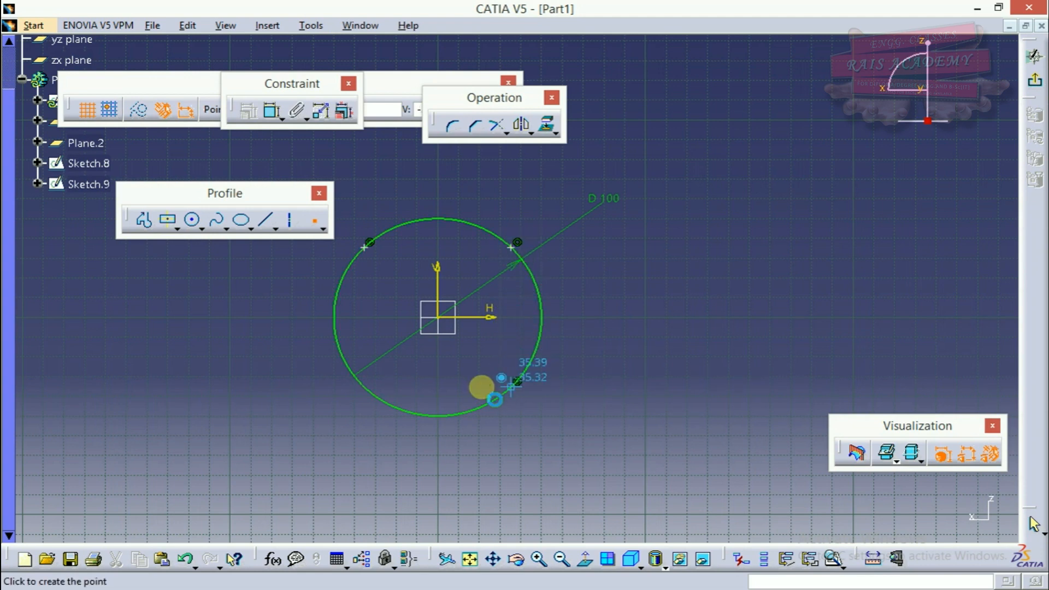
{"action": "left_click", "coordinate": [364, 386]}
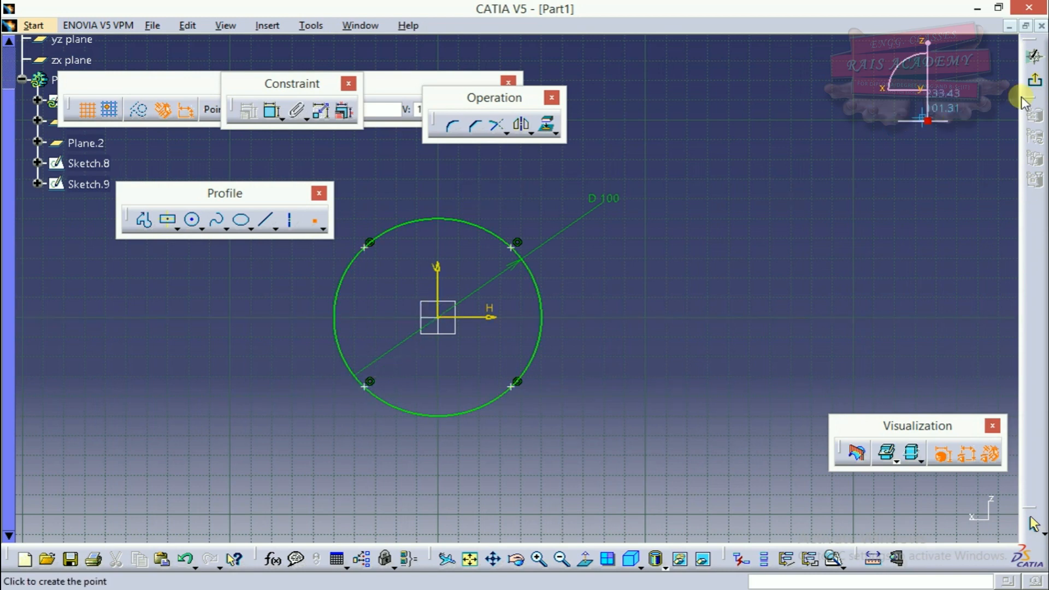
{"action": "left_click", "coordinate": [1034, 80]}
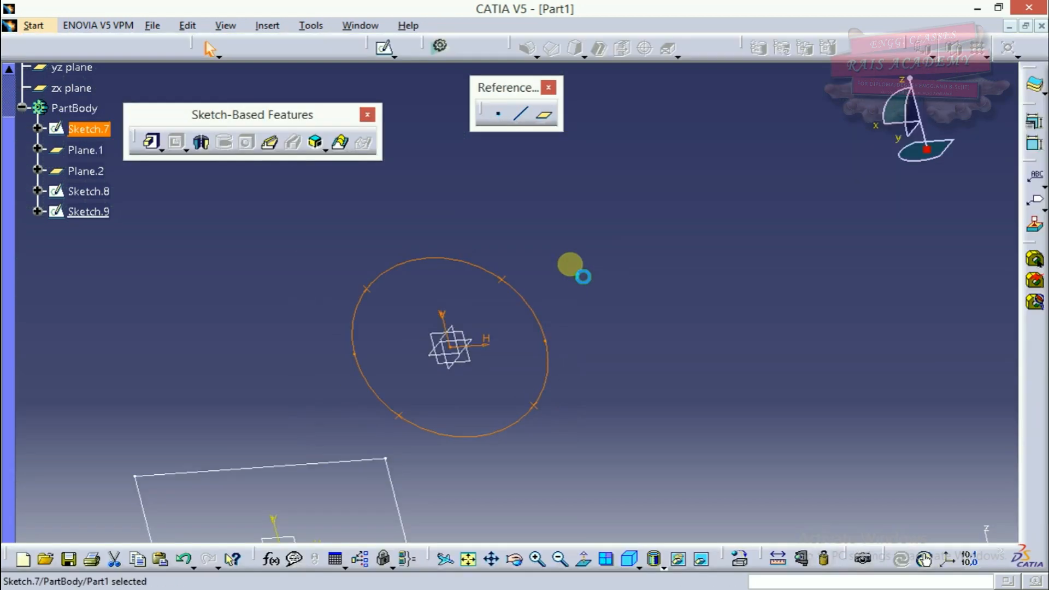
Step: Open the sketch of the circle on the 500 mm plane and constrain its diameter to 150 mm
{"action": "left_click", "coordinate": [426, 293]}
{"action": "middle_click_drag", "start_coordinate": [418, 360], "coordinate": [656, 145]}
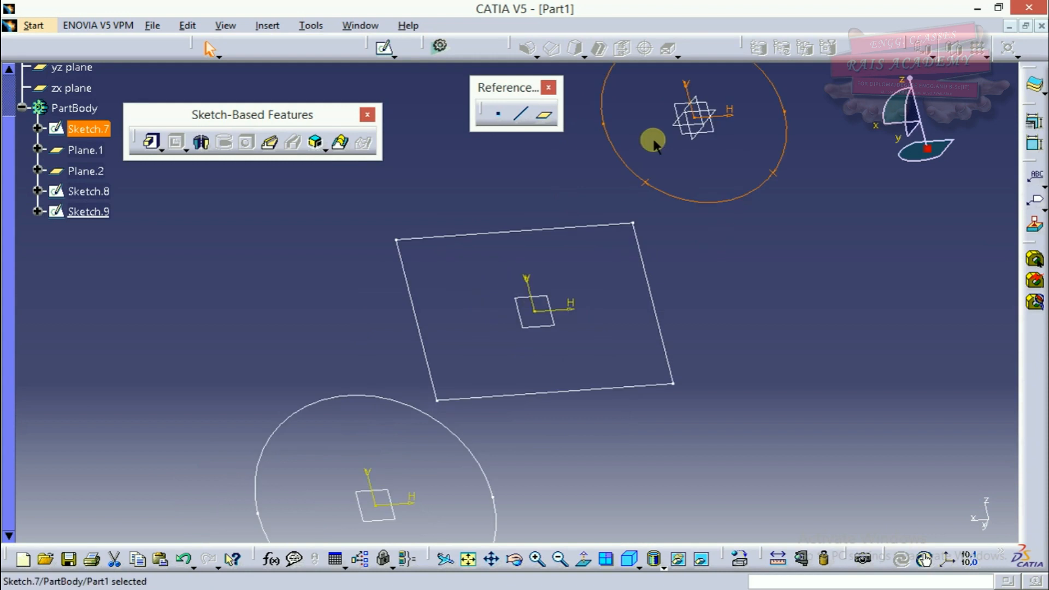
{"action": "mouse_move", "coordinate": [525, 262]}
{"action": "middle_mouse_down"}
{"action": "mouse_move", "coordinate": [447, 227]}
{"action": "mouse_move", "coordinate": [433, 250]}
{"action": "middle_mouse_up"}
{"action": "left_click", "coordinate": [428, 254]}
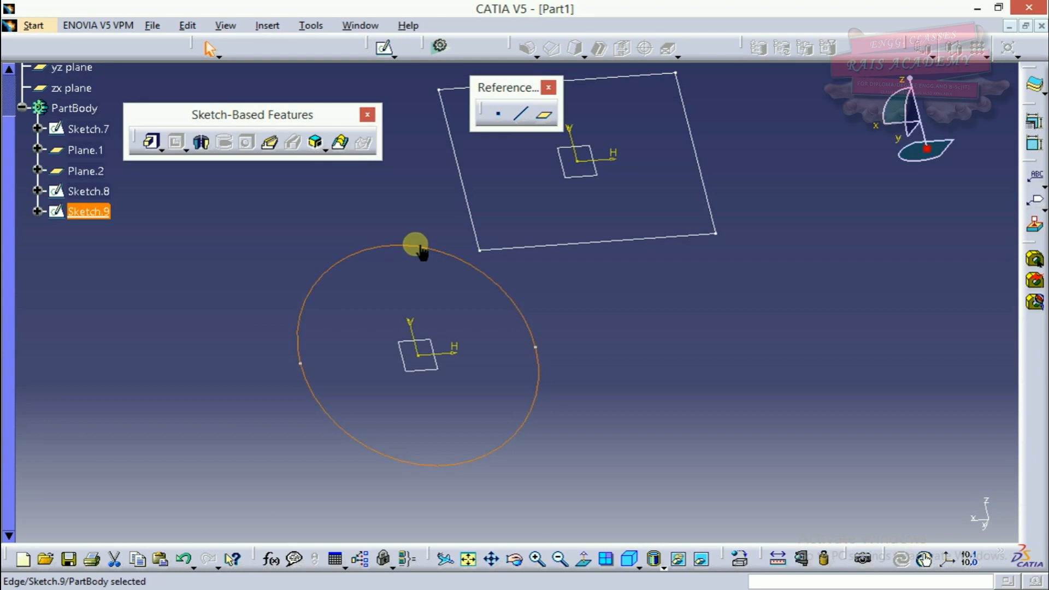
{"action": "double_click", "coordinate": [87, 212]}
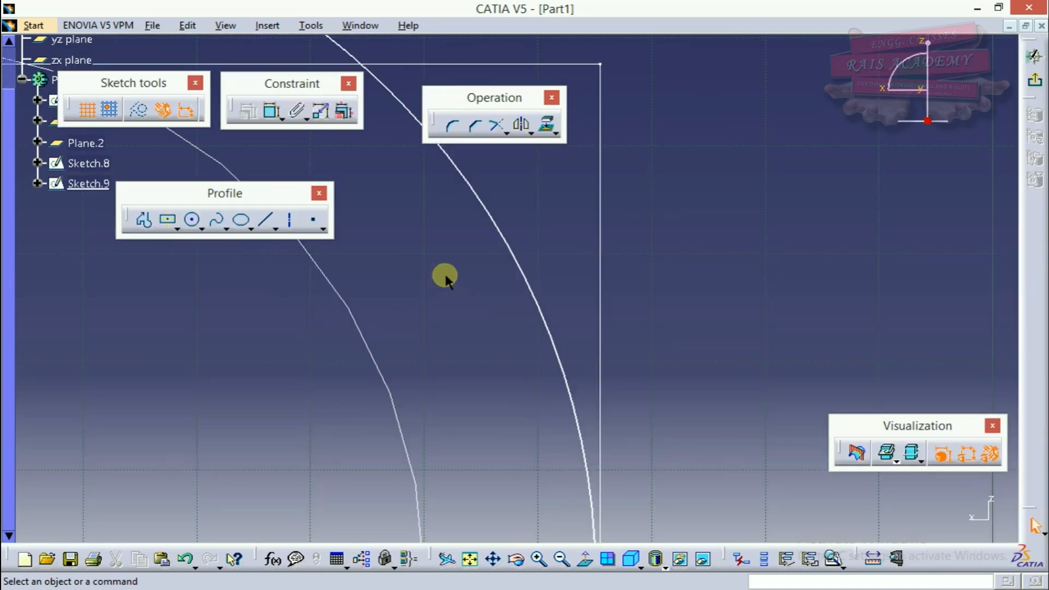
{"action": "mouse_move", "coordinate": [447, 278]}
{"action": "middle_mouse_down"}
{"action": "mouse_move", "coordinate": [482, 418]}
{"action": "mouse_move", "coordinate": [503, 382]}
{"action": "middle_mouse_up"}
{"action": "left_click", "coordinate": [445, 276]}
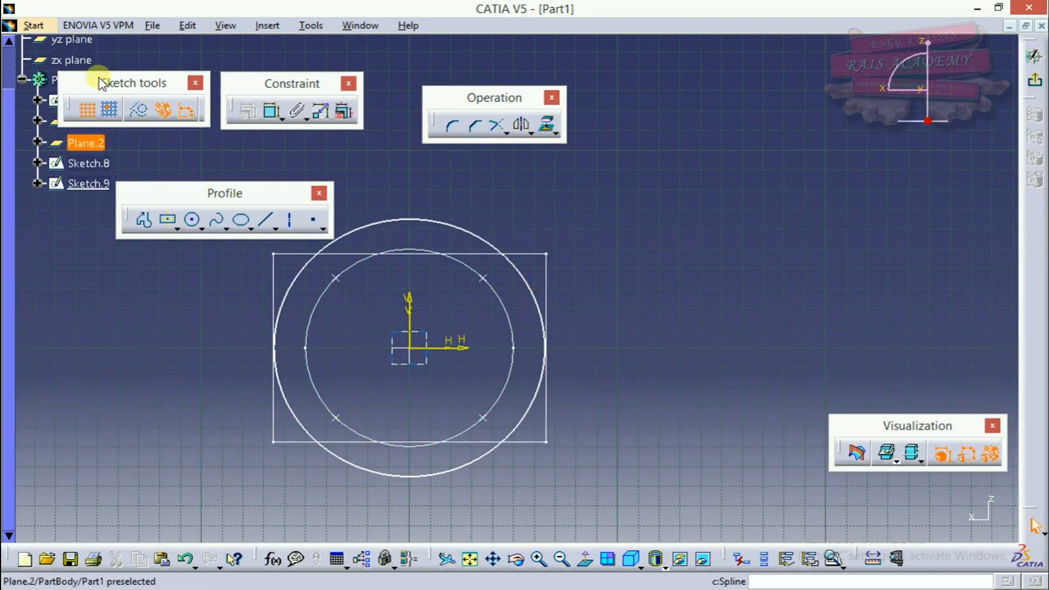
{"action": "left_click", "coordinate": [271, 111]}
{"action": "left_click", "coordinate": [495, 244]}
{"action": "left_click", "coordinate": [614, 218]}
{"action": "double_click", "coordinate": [613, 214]}
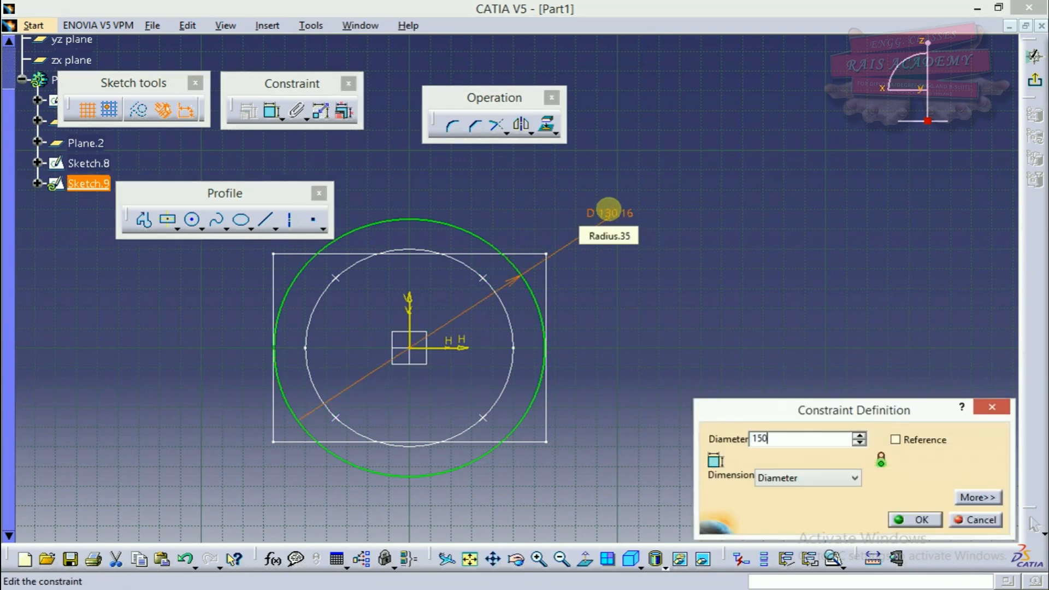
{"action": "key", "text": "Return"}
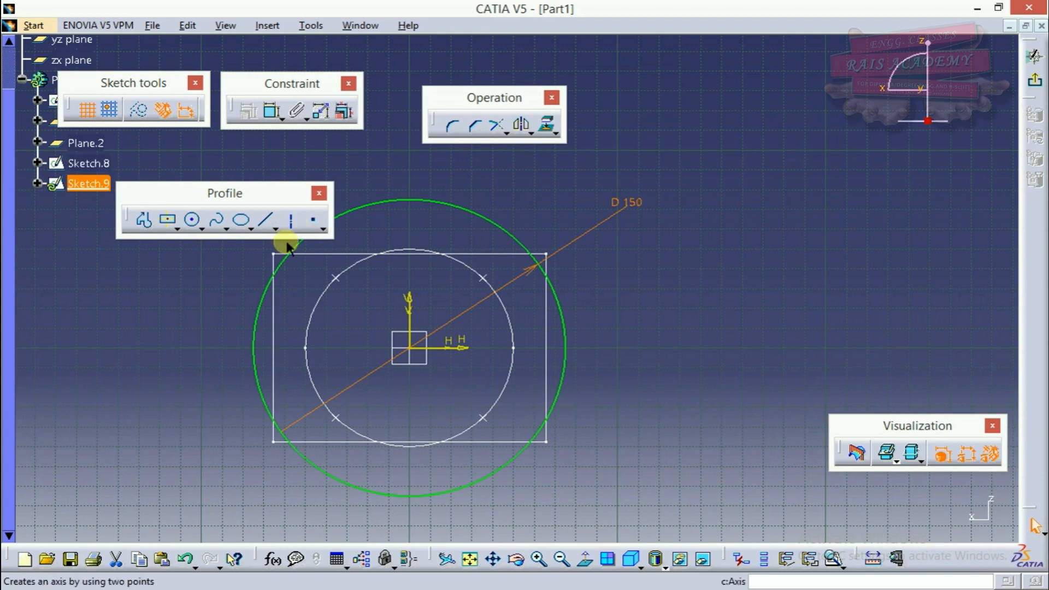
Step: Place four points on the 150 mm circle, one per quadrant at about ±54 mm in H and ±52 mm in V, and exit the sketch
{"action": "left_click", "coordinate": [309, 224]}
{"action": "left_click_drag", "start_coordinate": [284, 197], "coordinate": [225, 192]}
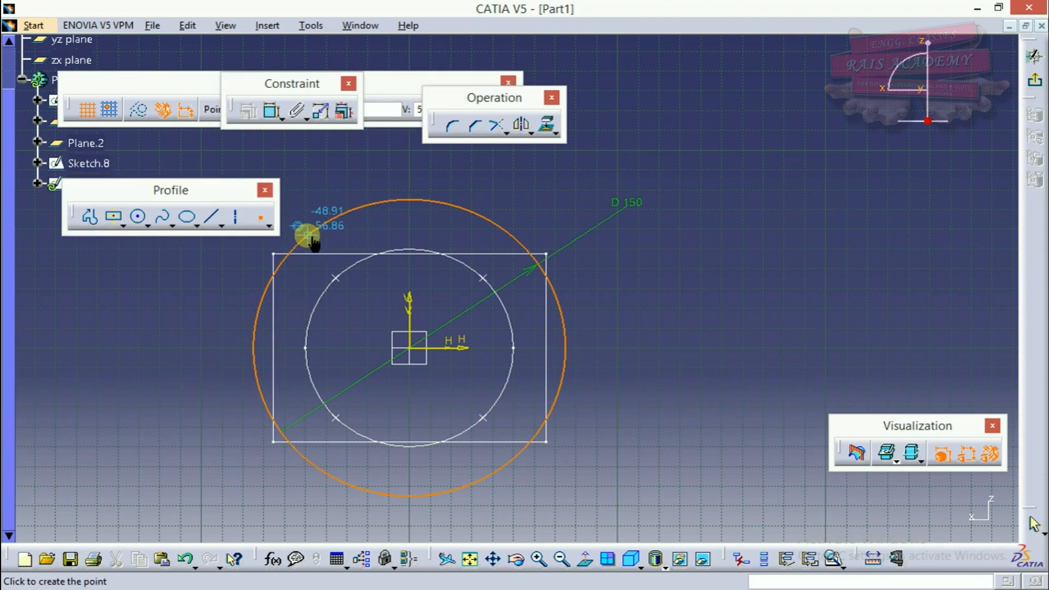
{"action": "left_click", "coordinate": [302, 249]}
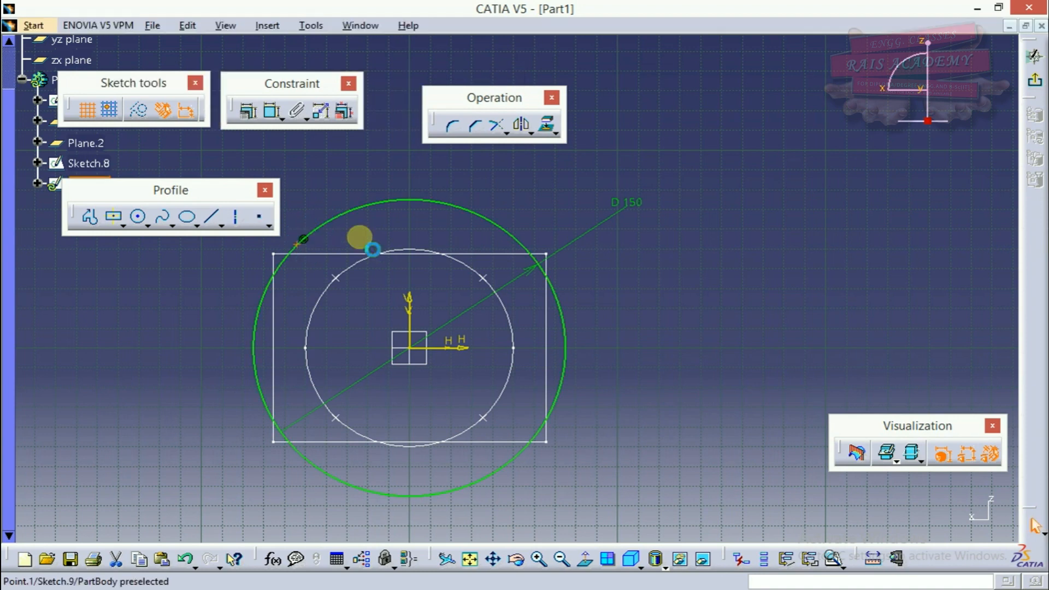
{"action": "left_click", "coordinate": [261, 221]}
{"action": "left_click", "coordinate": [261, 221]}
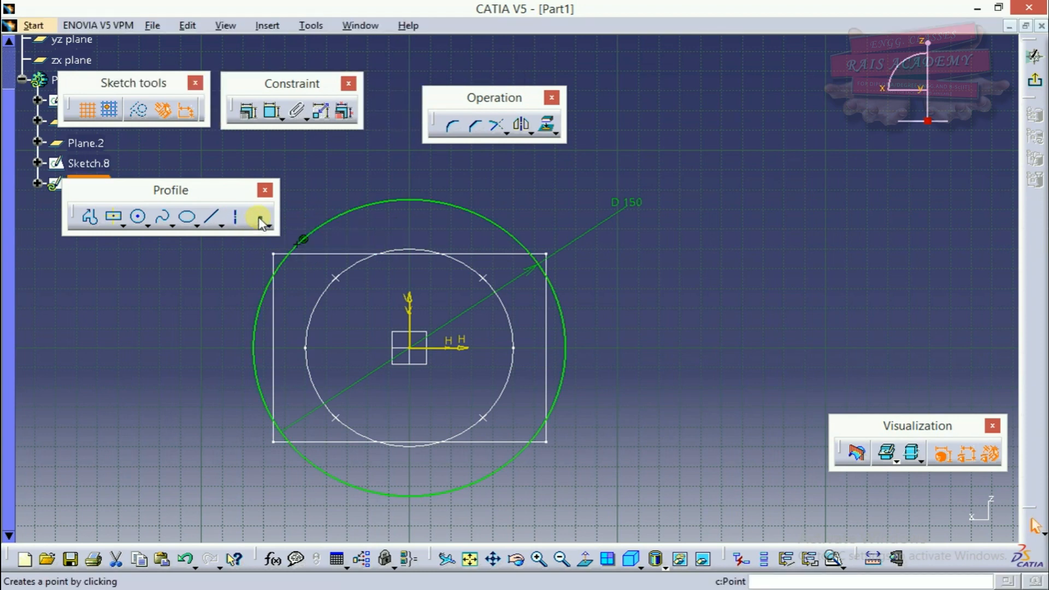
{"action": "left_click", "coordinate": [300, 241]}
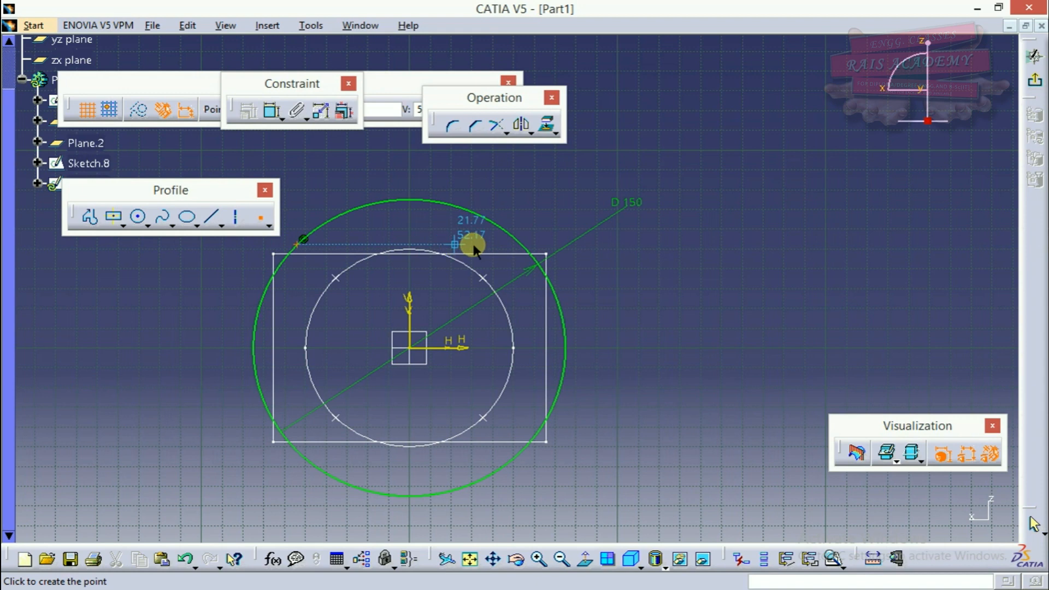
{"action": "left_click", "coordinate": [524, 244]}
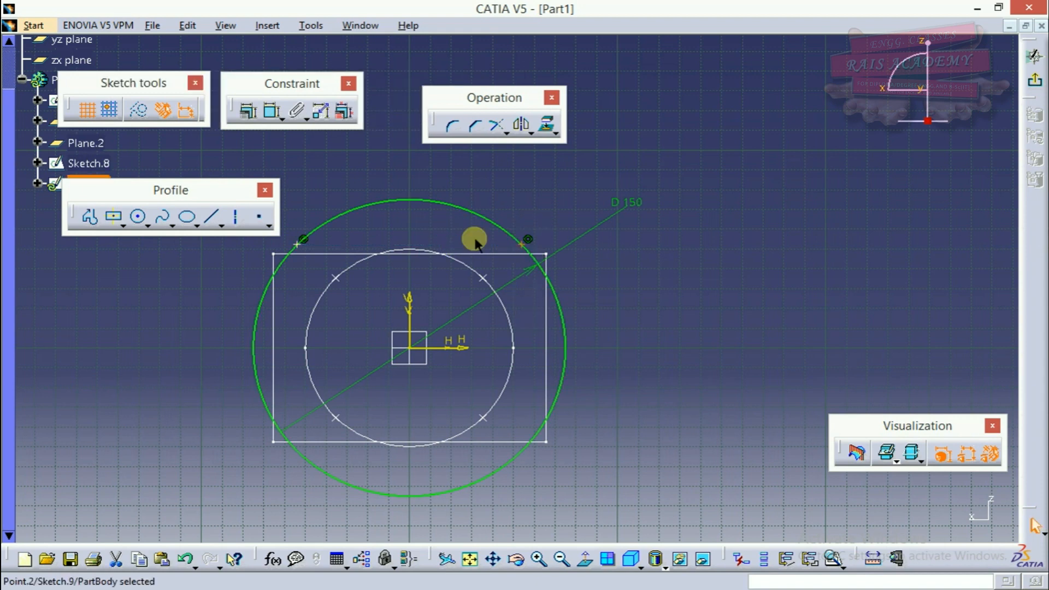
{"action": "left_click", "coordinate": [261, 219]}
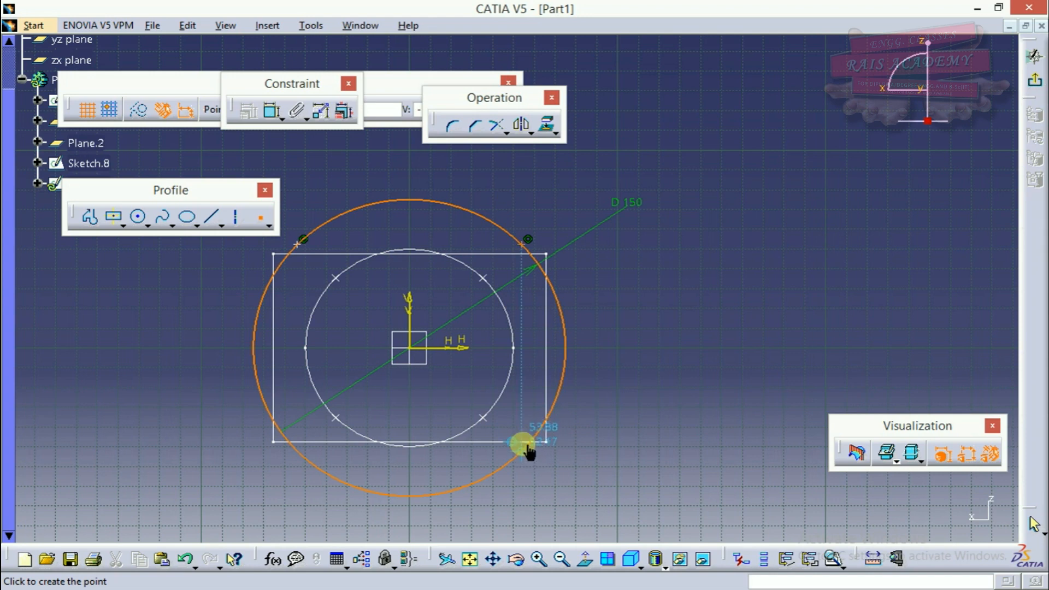
{"action": "left_click", "coordinate": [523, 455]}
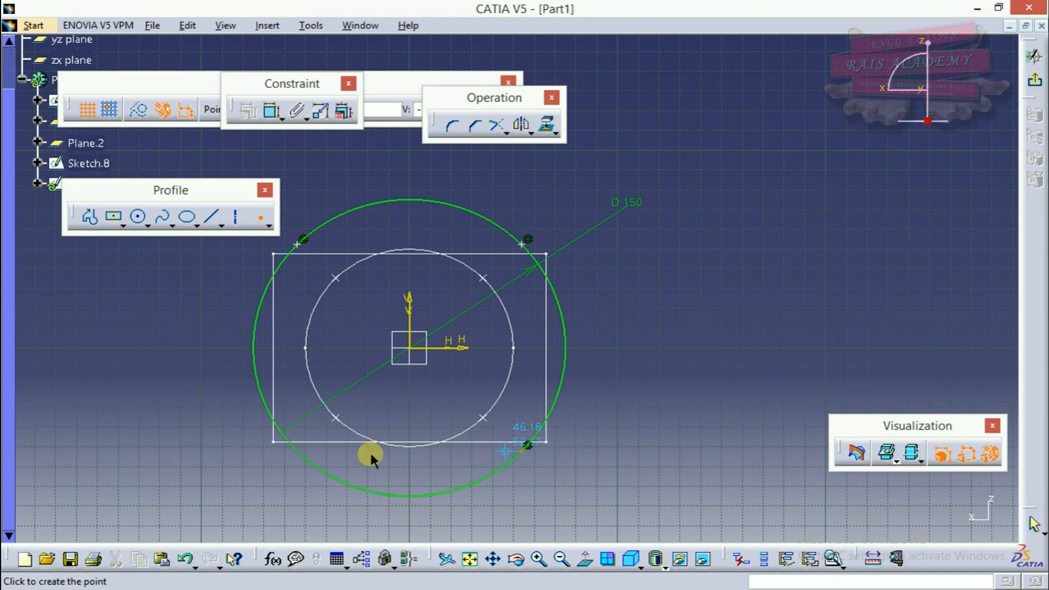
{"action": "left_click", "coordinate": [299, 455]}
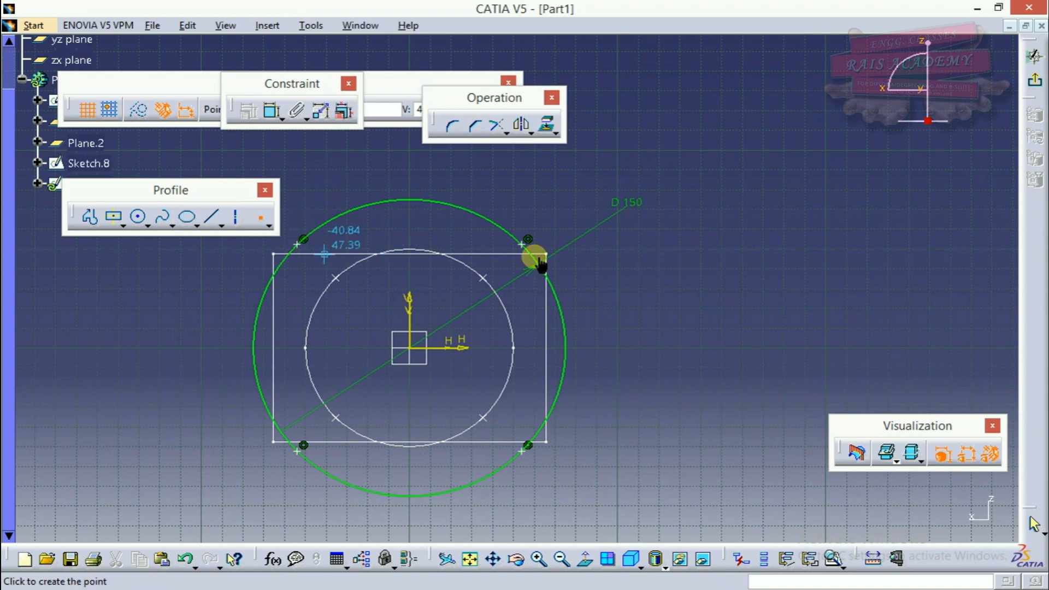
{"action": "left_click", "coordinate": [1034, 524]}
{"action": "mouse_move", "coordinate": [671, 255]}
{"action": "middle_mouse_down"}
{"action": "mouse_move", "coordinate": [684, 329]}
{"action": "mouse_move", "coordinate": [616, 327]}
{"action": "middle_mouse_up"}
{"action": "left_click", "coordinate": [636, 298]}
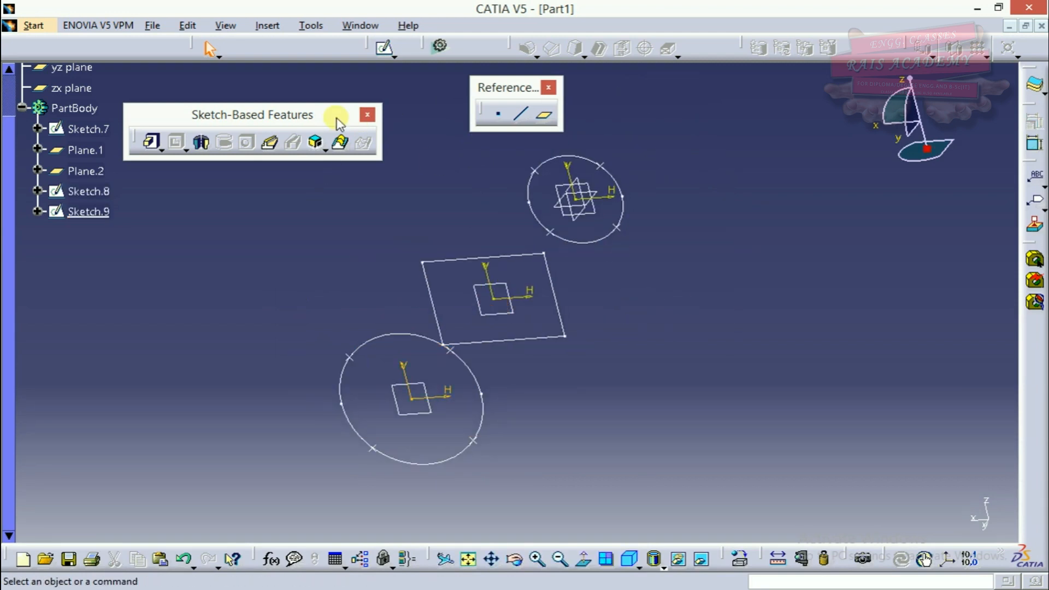
Step: Start a multi-sections solid with the 150 mm circle, the rectangle and the 100 mm circle as its sections, in that order
{"action": "left_click", "coordinate": [339, 142]}
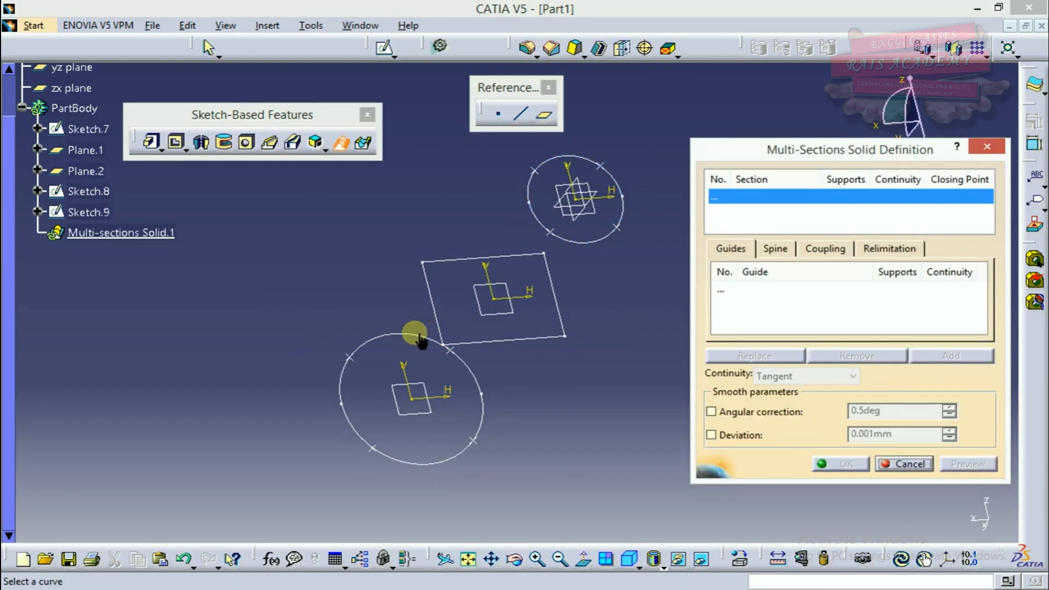
{"action": "left_click", "coordinate": [420, 338]}
{"action": "left_click", "coordinate": [452, 260]}
{"action": "left_click", "coordinate": [569, 160]}
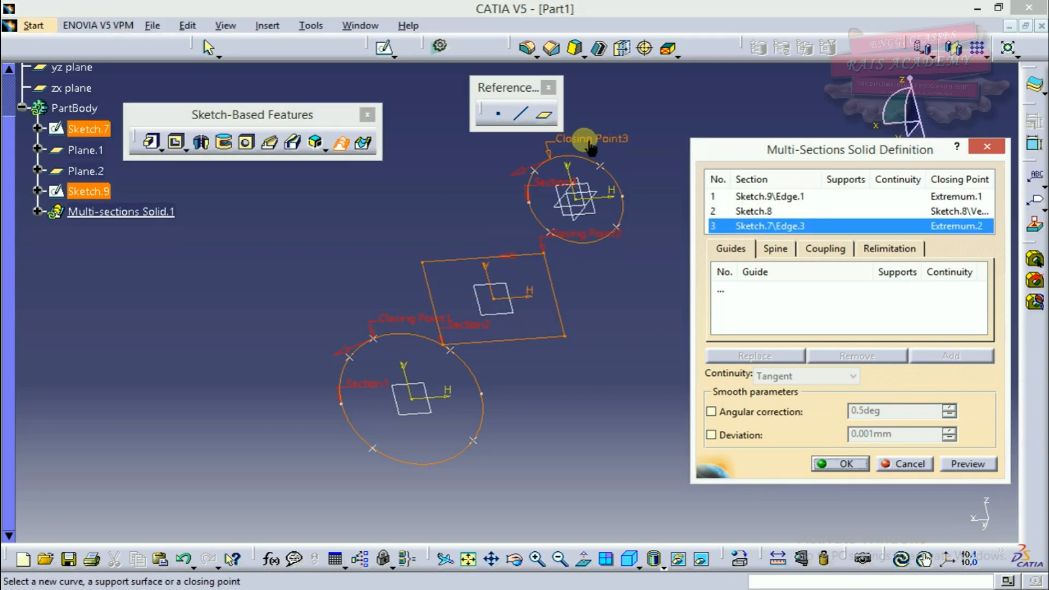
Step: Replace the closing points of the 100 mm and 150 mm circles with their +H/+V quadrant points, matching the rectangle's closing corner
{"action": "right_click", "coordinate": [589, 146]}
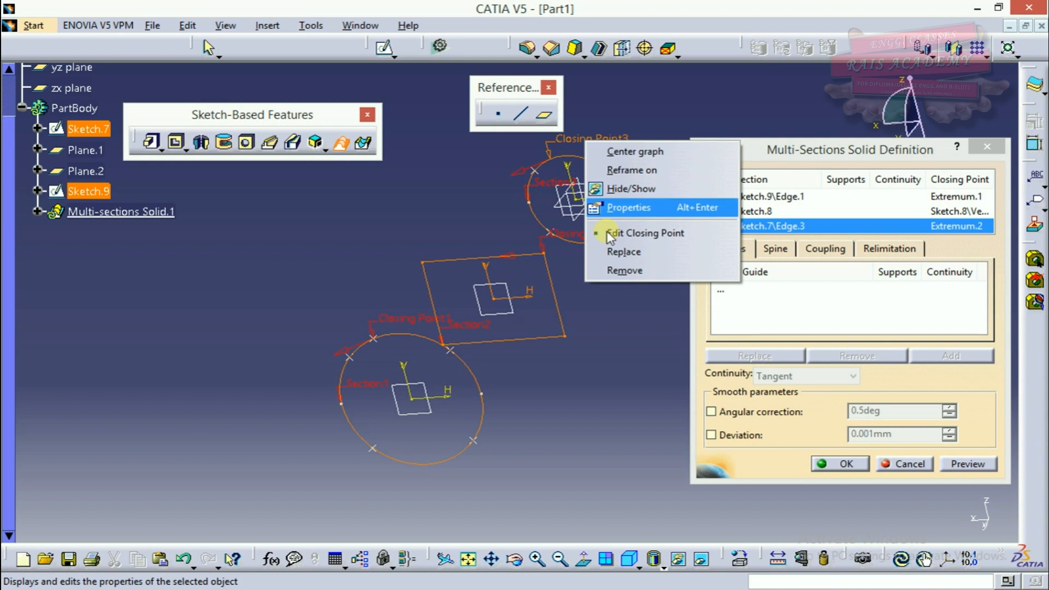
{"action": "left_click", "coordinate": [624, 251]}
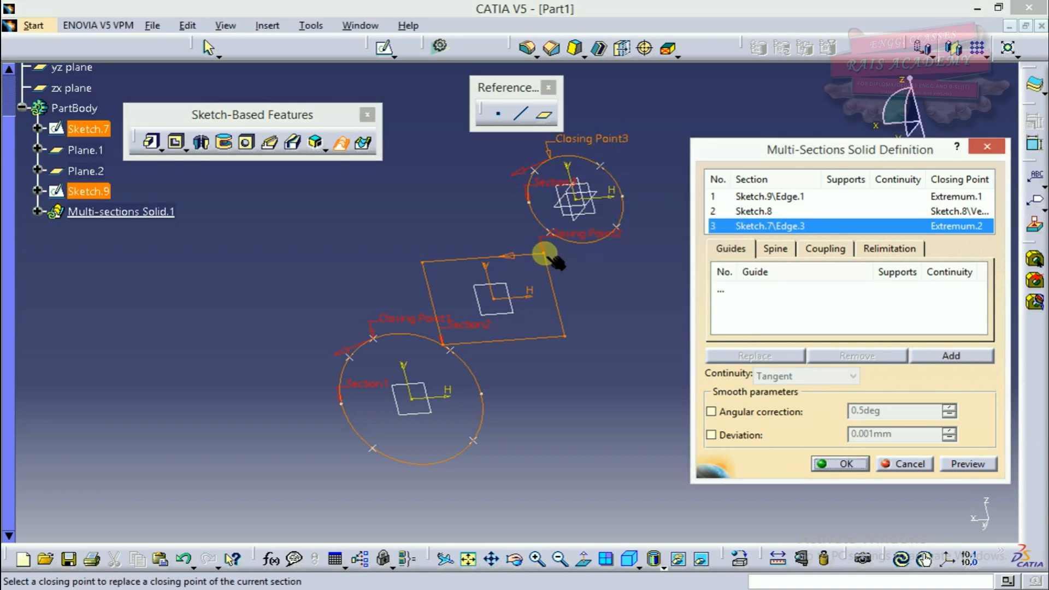
{"action": "left_click", "coordinate": [603, 165]}
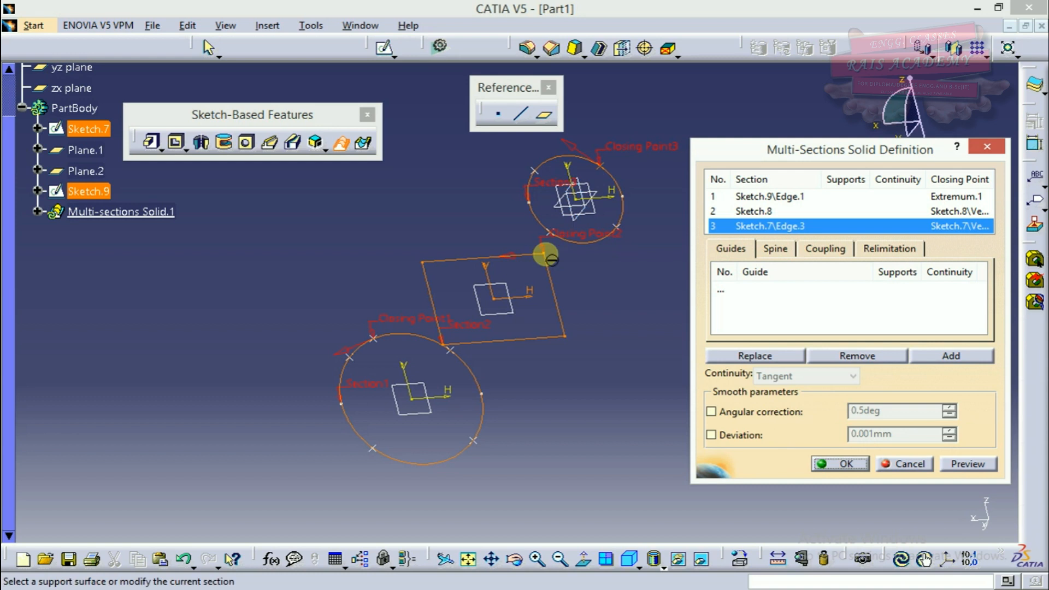
{"action": "right_click", "coordinate": [413, 321]}
{"action": "left_click", "coordinate": [457, 426]}
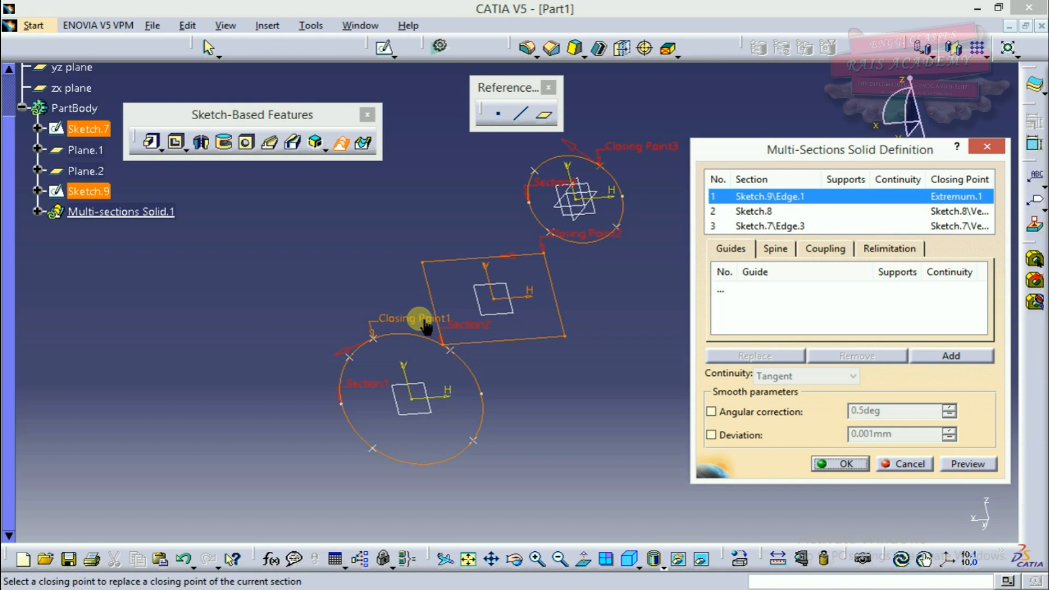
{"action": "left_click", "coordinate": [452, 349]}
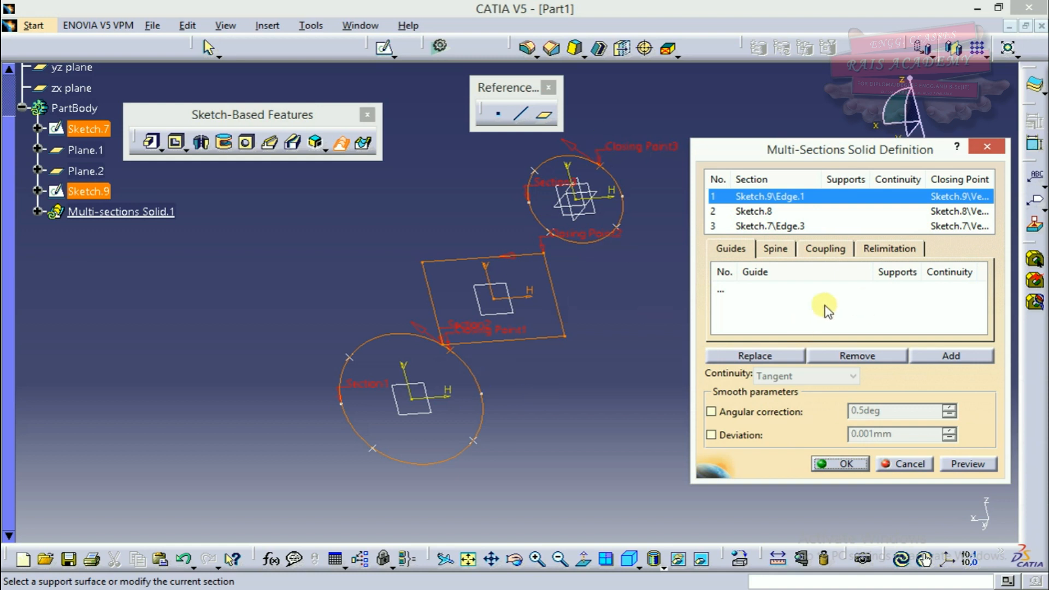
Step: Add couplings from the 150 mm circle through the rectangle to the 100 mm circle at the +H/+V and -H/+V corner points
{"action": "left_click", "coordinate": [749, 294]}
{"action": "left_click", "coordinate": [824, 249]}
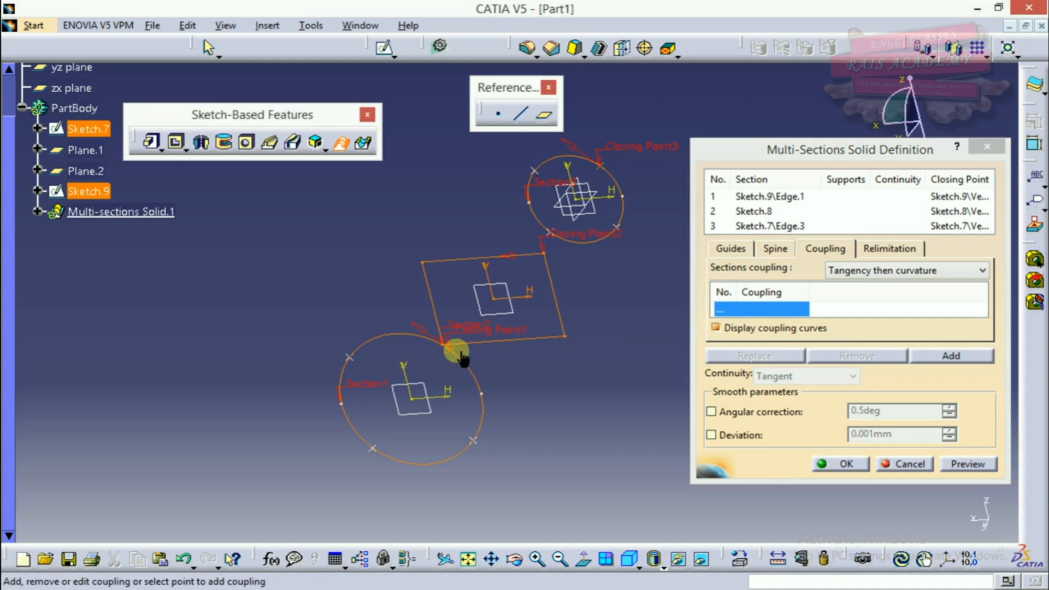
{"action": "left_click", "coordinate": [448, 353]}
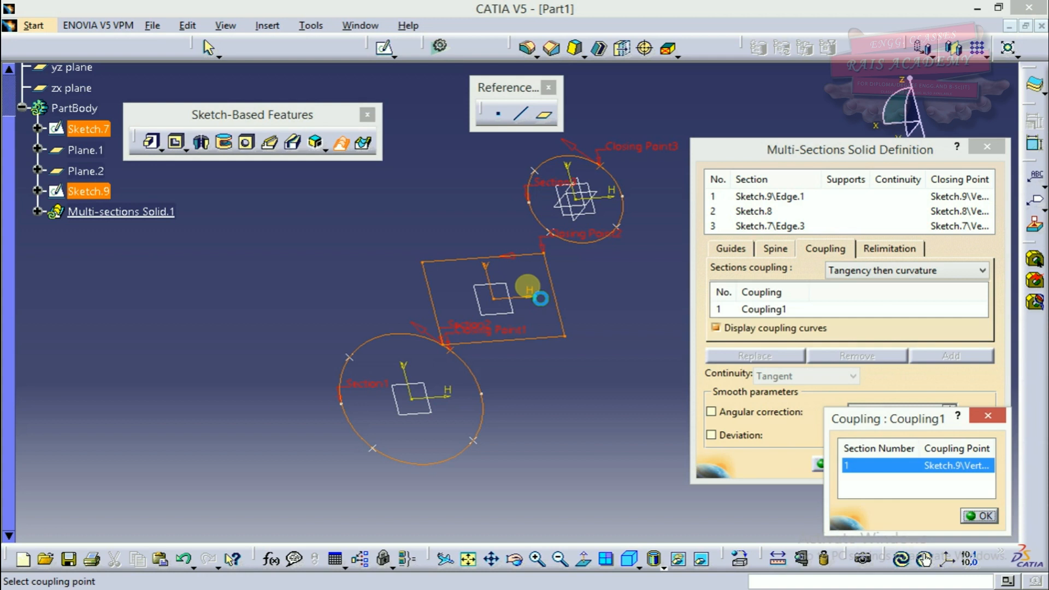
{"action": "left_click", "coordinate": [544, 254]}
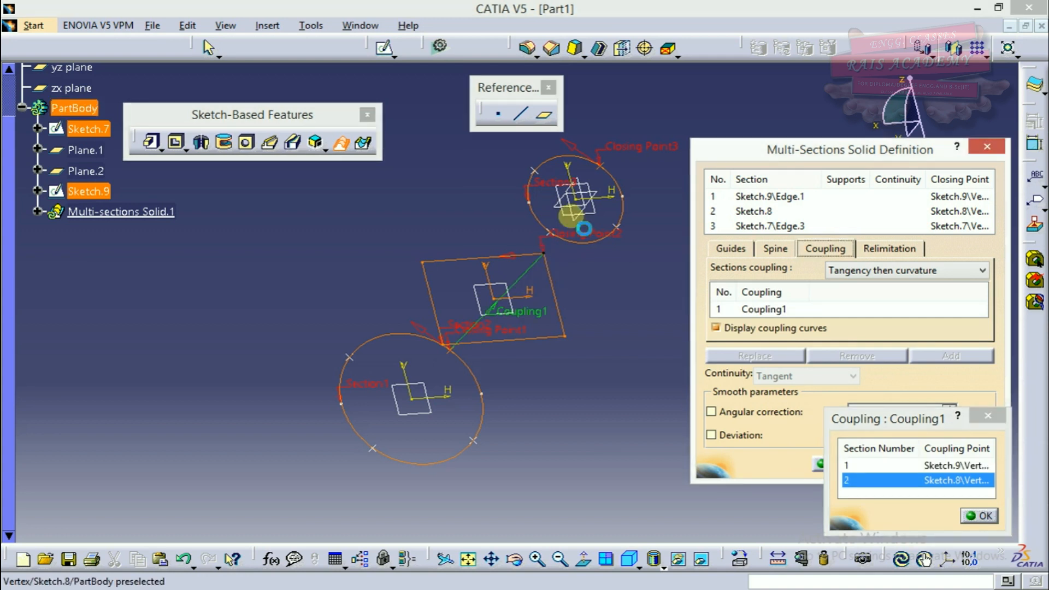
{"action": "left_click", "coordinate": [599, 165]}
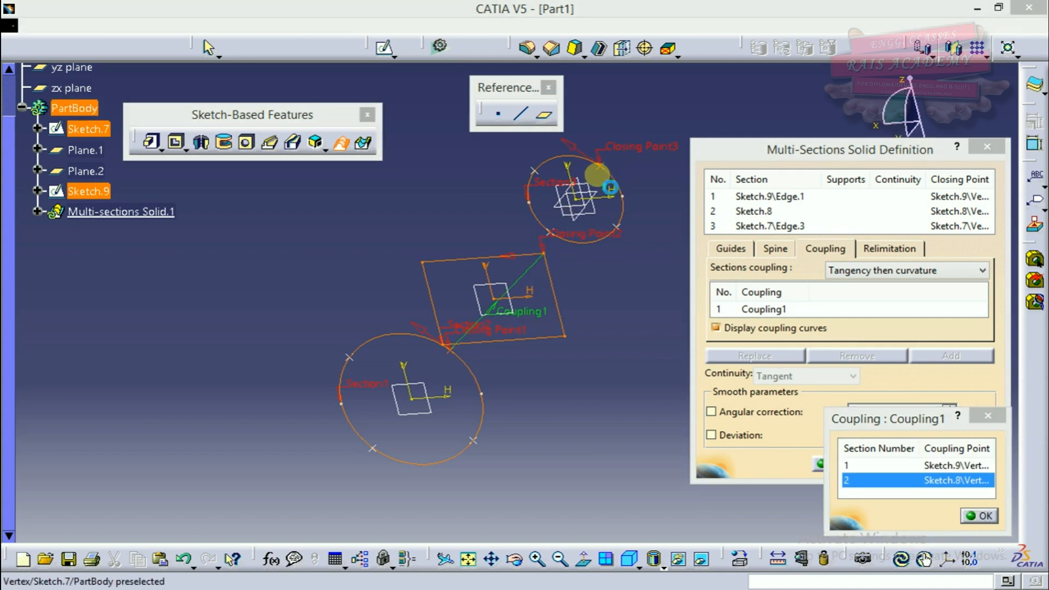
{"action": "left_click", "coordinate": [348, 359]}
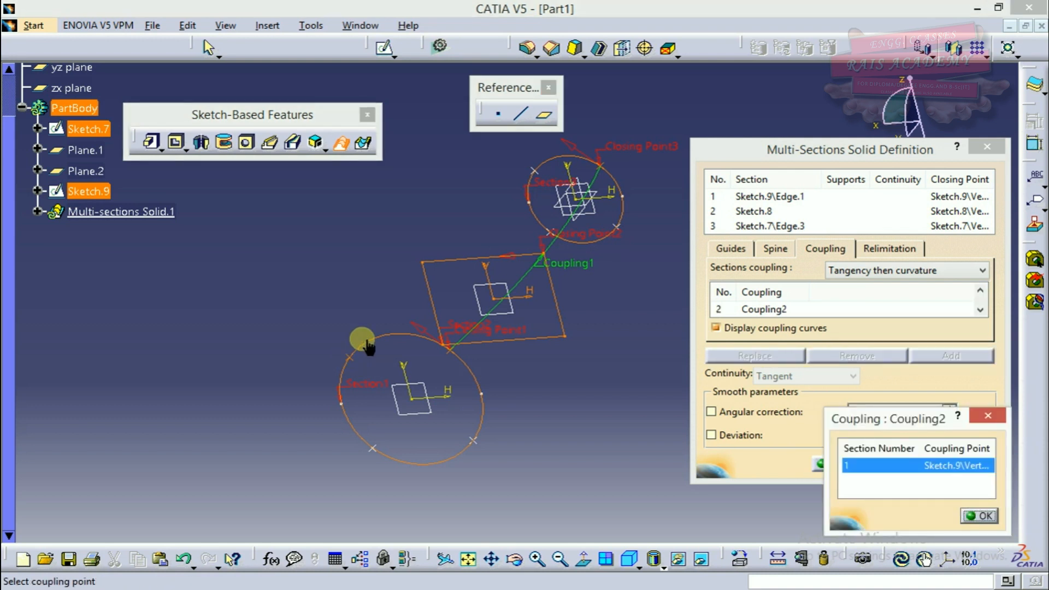
{"action": "left_click", "coordinate": [423, 263]}
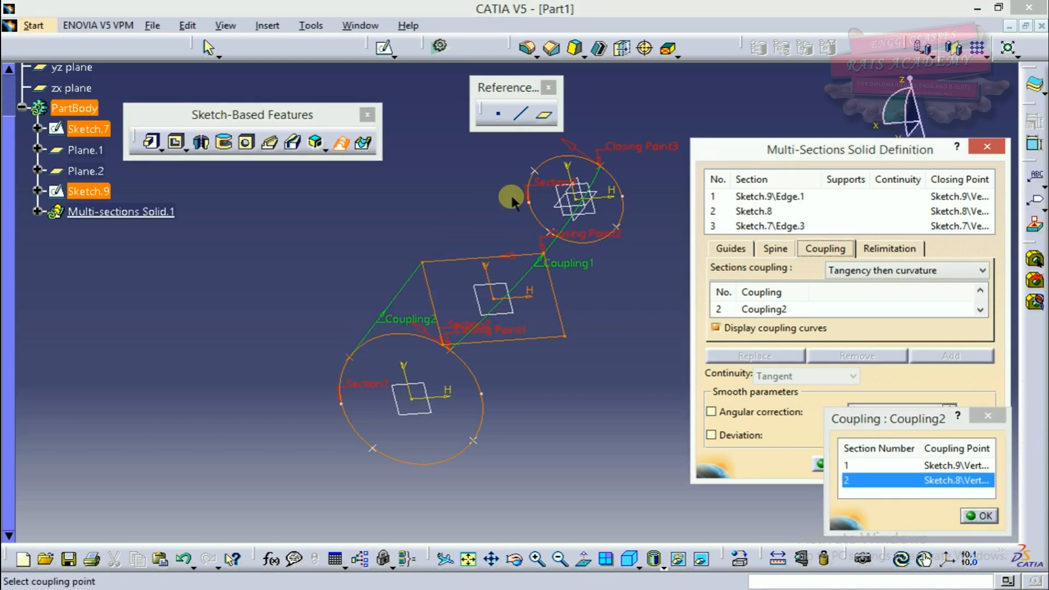
{"action": "left_click", "coordinate": [534, 170]}
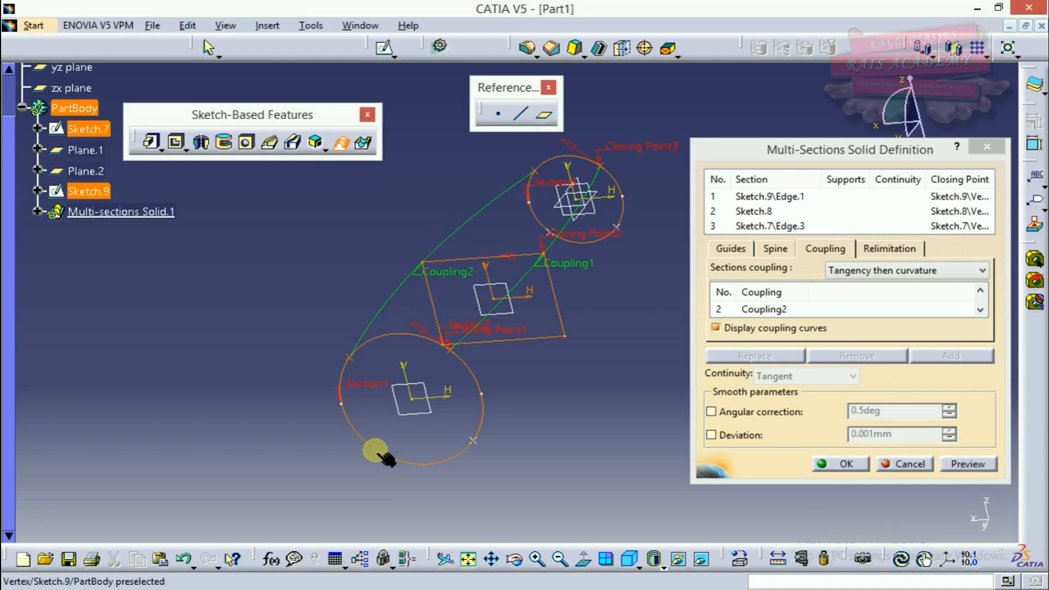
Step: Add couplings through all three sections at the -H/-V and +H/-V corner points
{"action": "left_click", "coordinate": [376, 449]}
{"action": "left_click", "coordinate": [444, 342]}
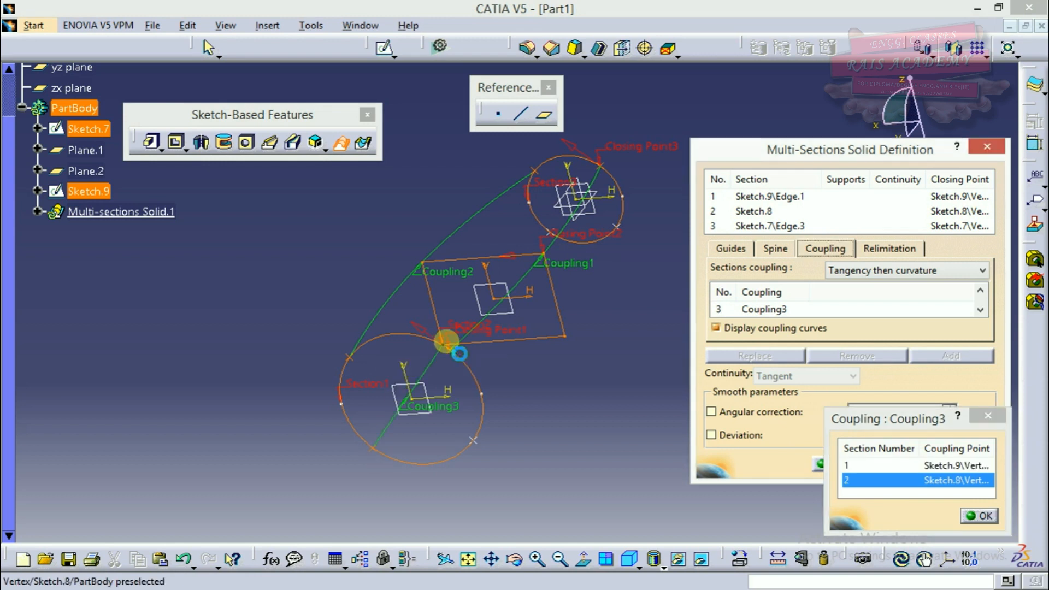
{"action": "left_click", "coordinate": [549, 232]}
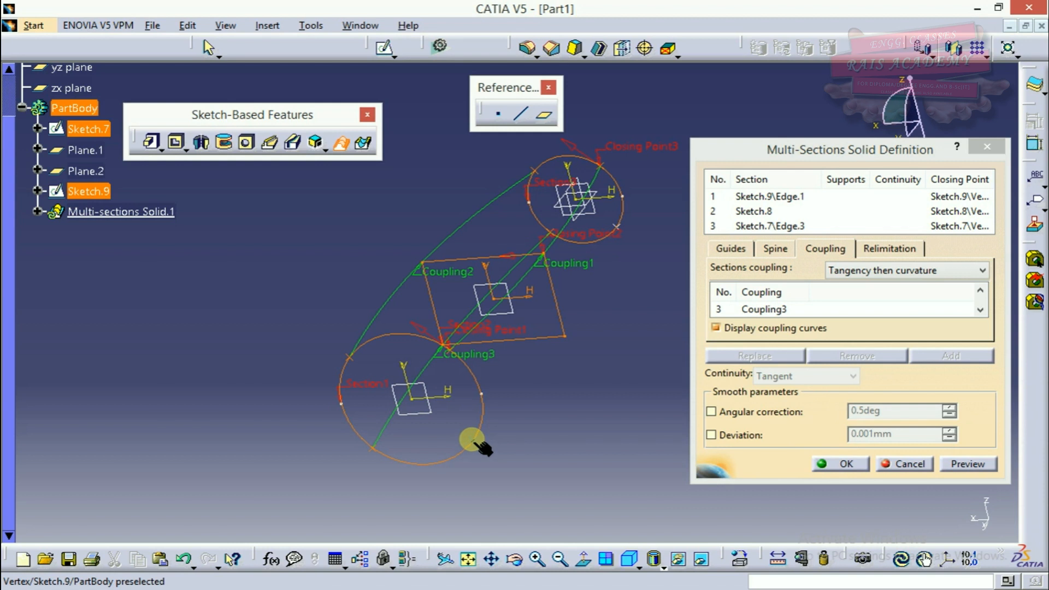
{"action": "left_click", "coordinate": [474, 441]}
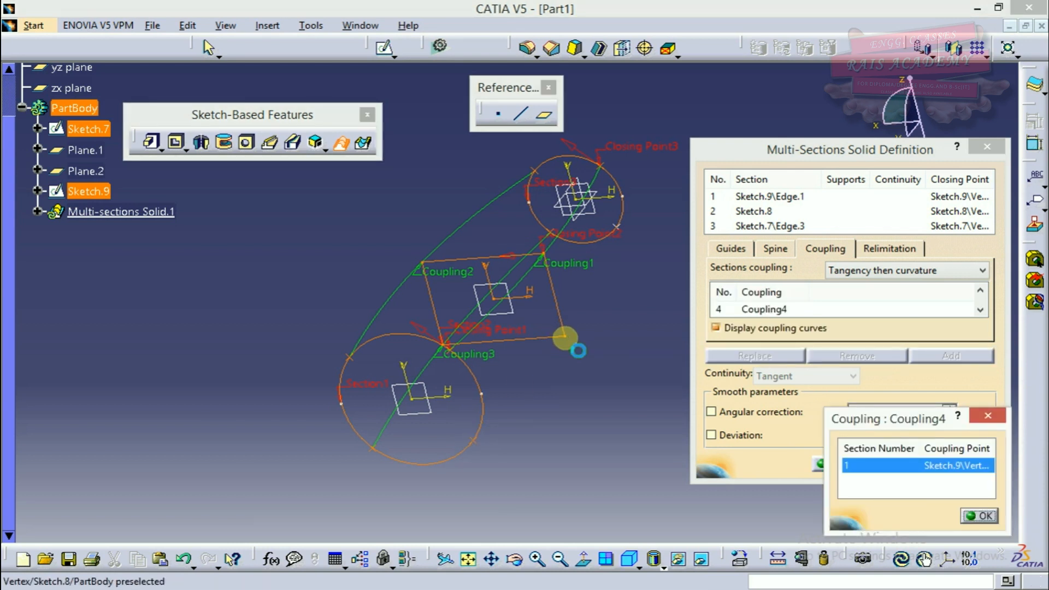
{"action": "left_click", "coordinate": [565, 337]}
{"action": "left_click", "coordinate": [618, 226]}
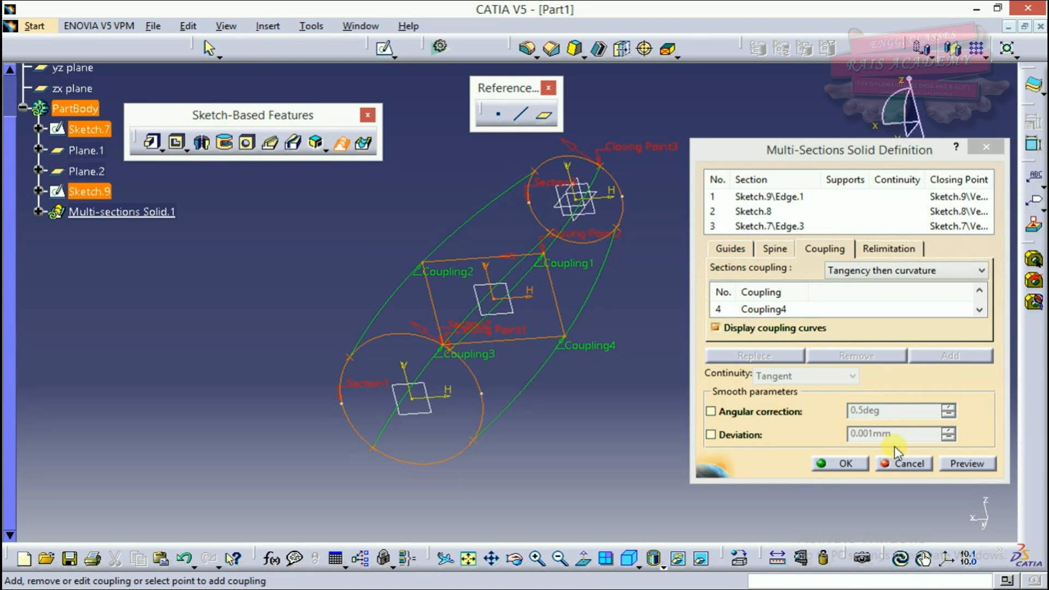
Step: Preview the coupled multi-sections solid, inspect its shape and create it
{"action": "left_click", "coordinate": [962, 464]}
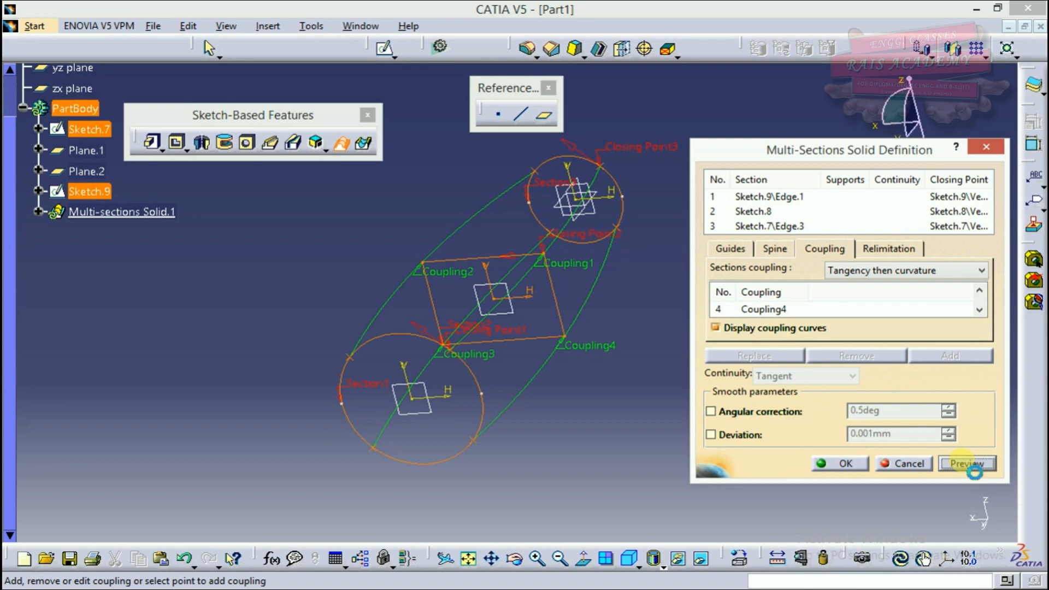
{"action": "left_click", "coordinate": [990, 521]}
{"action": "middle_click_drag", "start_coordinate": [585, 333], "coordinate": [276, 333]}
{"action": "mouse_move", "coordinate": [358, 334]}
{"action": "middle_mouse_down"}
{"action": "mouse_move", "coordinate": [403, 368]}
{"action": "mouse_move", "coordinate": [481, 290]}
{"action": "mouse_move", "coordinate": [436, 293]}
{"action": "mouse_move", "coordinate": [583, 273]}
{"action": "mouse_move", "coordinate": [377, 330]}
{"action": "mouse_move", "coordinate": [480, 313]}
{"action": "mouse_move", "coordinate": [342, 323]}
{"action": "mouse_move", "coordinate": [421, 361]}
{"action": "mouse_move", "coordinate": [525, 321]}
{"action": "mouse_move", "coordinate": [378, 316]}
{"action": "mouse_move", "coordinate": [388, 251]}
{"action": "mouse_move", "coordinate": [476, 286]}
{"action": "mouse_move", "coordinate": [543, 237]}
{"action": "mouse_move", "coordinate": [488, 207]}
{"action": "mouse_move", "coordinate": [293, 267]}
{"action": "mouse_move", "coordinate": [307, 333]}
{"action": "mouse_move", "coordinate": [514, 343]}
{"action": "mouse_move", "coordinate": [398, 386]}
{"action": "mouse_move", "coordinate": [468, 323]}
{"action": "mouse_move", "coordinate": [428, 267]}
{"action": "mouse_move", "coordinate": [365, 307]}
{"action": "mouse_move", "coordinate": [497, 274]}
{"action": "mouse_move", "coordinate": [454, 418]}
{"action": "mouse_move", "coordinate": [529, 428]}
{"action": "mouse_move", "coordinate": [623, 312]}
{"action": "mouse_move", "coordinate": [434, 319]}
{"action": "mouse_move", "coordinate": [447, 402]}
{"action": "mouse_move", "coordinate": [288, 408]}
{"action": "mouse_move", "coordinate": [424, 444]}
{"action": "mouse_move", "coordinate": [428, 403]}
{"action": "mouse_move", "coordinate": [356, 429]}
{"action": "mouse_move", "coordinate": [335, 335]}
{"action": "mouse_move", "coordinate": [406, 369]}
{"action": "mouse_move", "coordinate": [480, 333]}
{"action": "mouse_move", "coordinate": [293, 415]}
{"action": "mouse_move", "coordinate": [276, 436]}
{"action": "mouse_move", "coordinate": [378, 425]}
{"action": "mouse_move", "coordinate": [433, 375]}
{"action": "middle_mouse_up"}
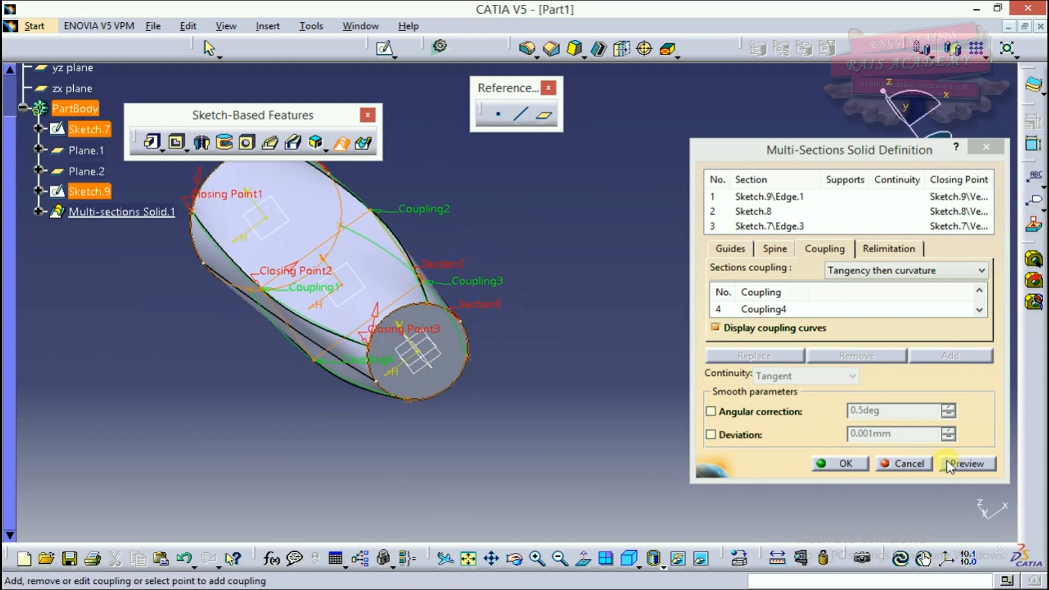
{"action": "left_click", "coordinate": [845, 464]}
{"action": "middle_click_drag", "start_coordinate": [652, 395], "coordinate": [640, 466]}
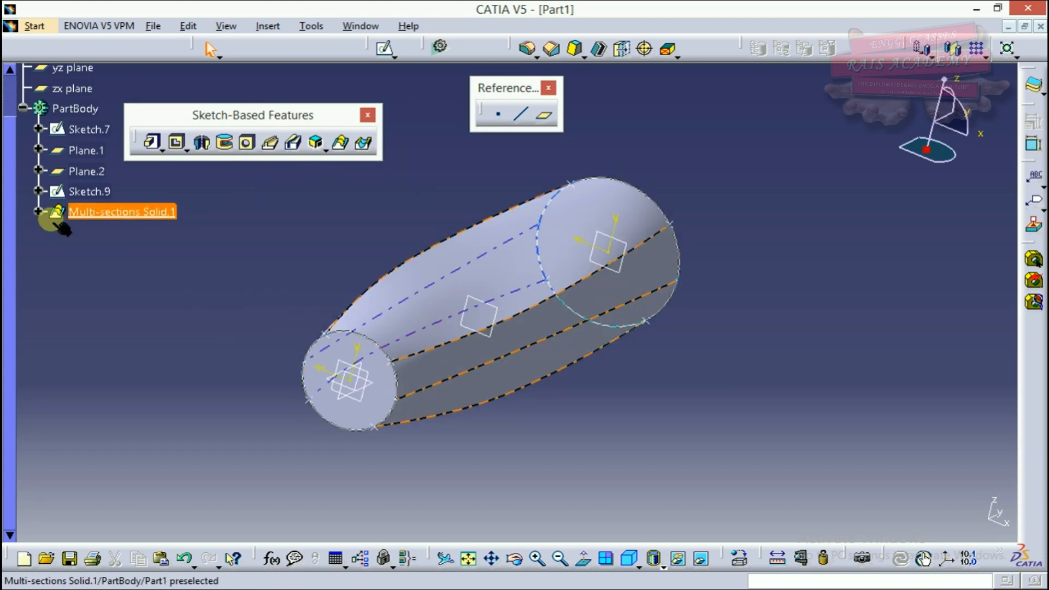
Step: Undo the creation of the multi-sections solid so that only the three section sketches are left
{"action": "left_click", "coordinate": [38, 212]}
{"action": "right_click", "coordinate": [97, 209]}
{"action": "left_click", "coordinate": [58, 270]}
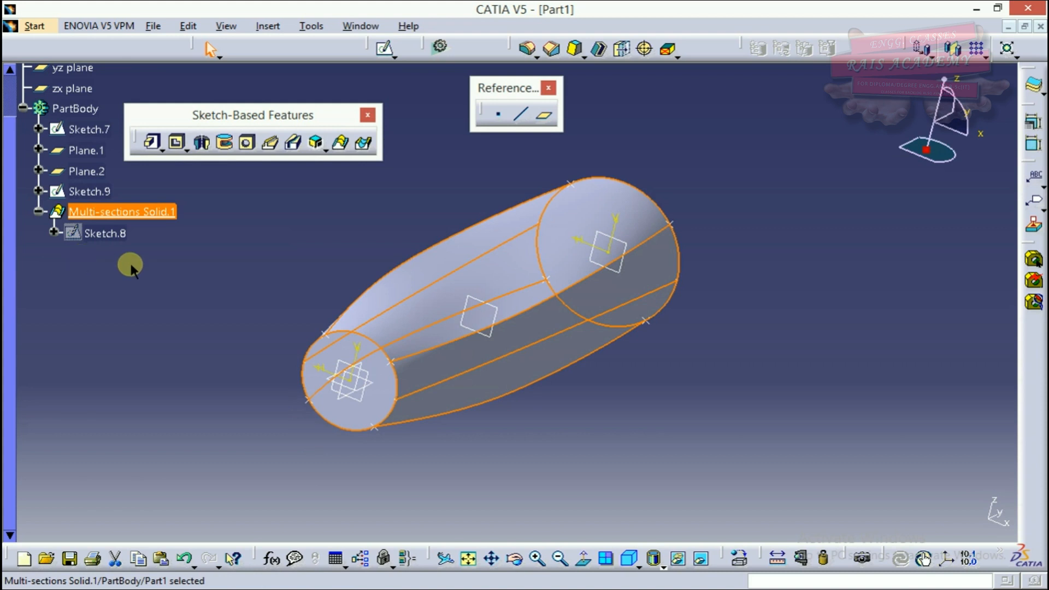
{"action": "left_click", "coordinate": [171, 268]}
{"action": "key", "text": "ctrl+z"}
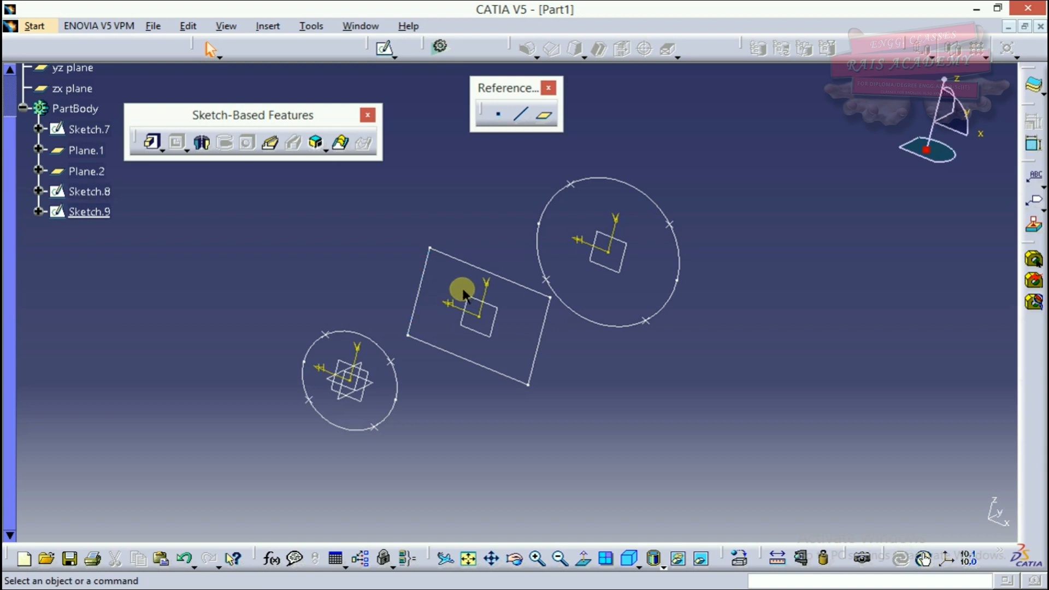
Step: Open a new sketch on the yz plane and project the 100 mm circle onto it
{"action": "left_click", "coordinate": [364, 374]}
{"action": "left_click", "coordinate": [404, 53]}
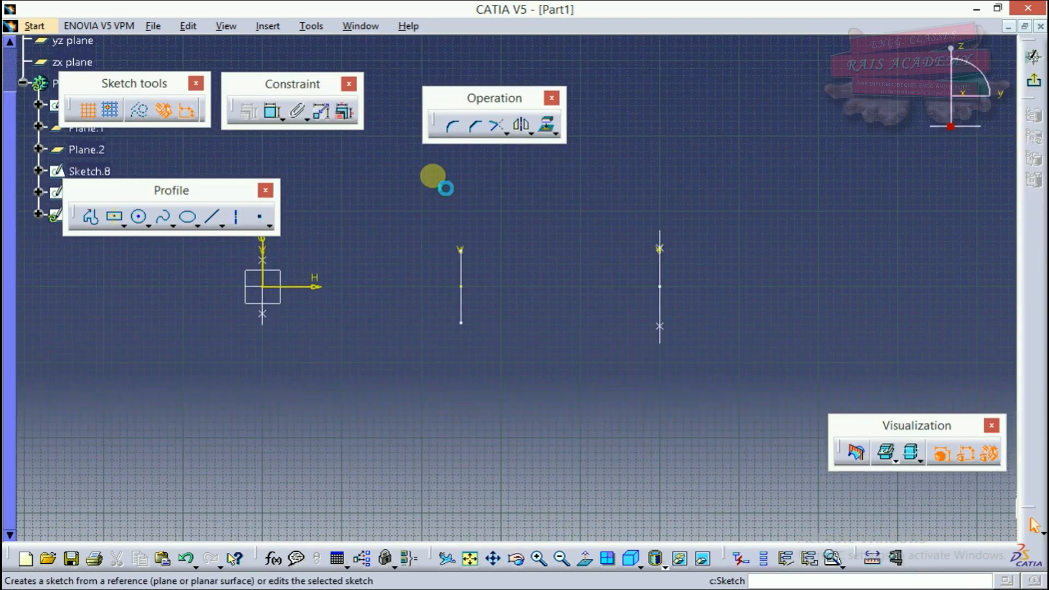
{"action": "middle_click_drag", "start_coordinate": [403, 251], "coordinate": [545, 360]}
{"action": "left_click", "coordinate": [545, 127]}
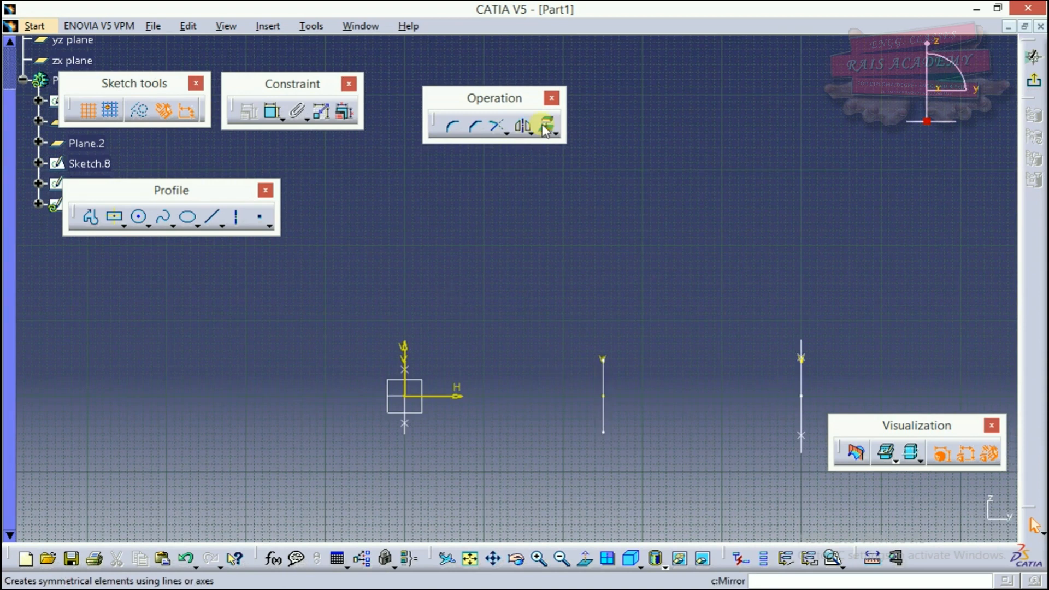
{"action": "left_click", "coordinate": [546, 127]}
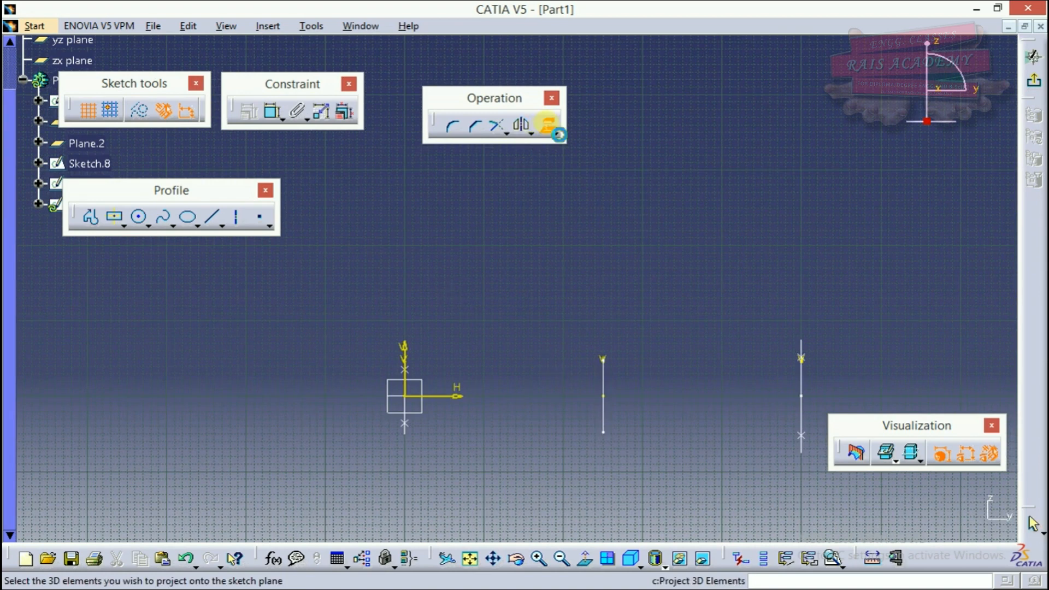
{"action": "left_click", "coordinate": [405, 421]}
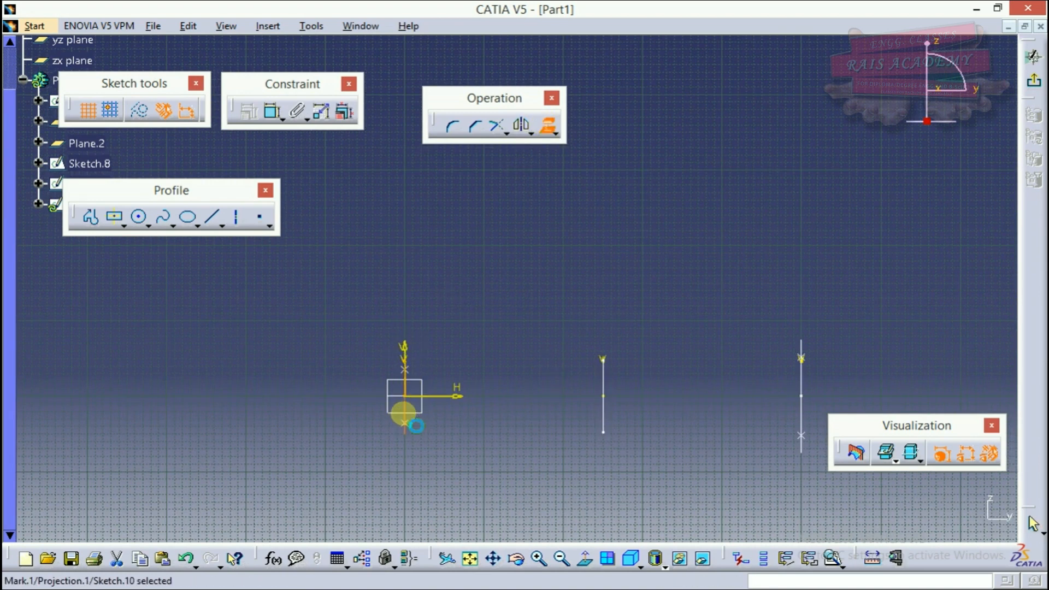
Step: Project the rectangle and the 150 mm circle onto the sketch plane
{"action": "left_click", "coordinate": [548, 126]}
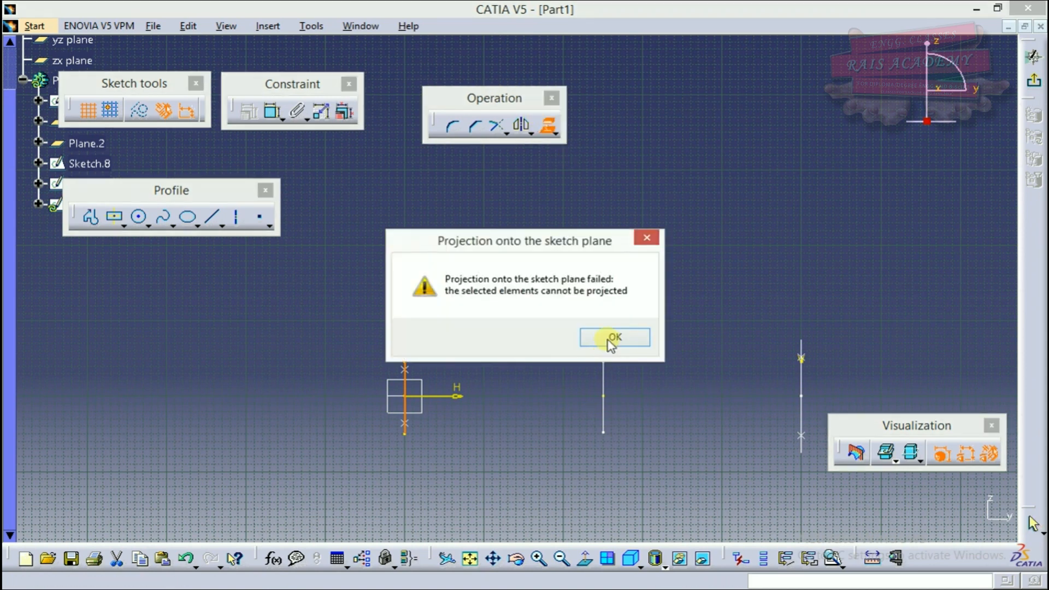
{"action": "left_click", "coordinate": [610, 341]}
{"action": "left_click", "coordinate": [548, 127]}
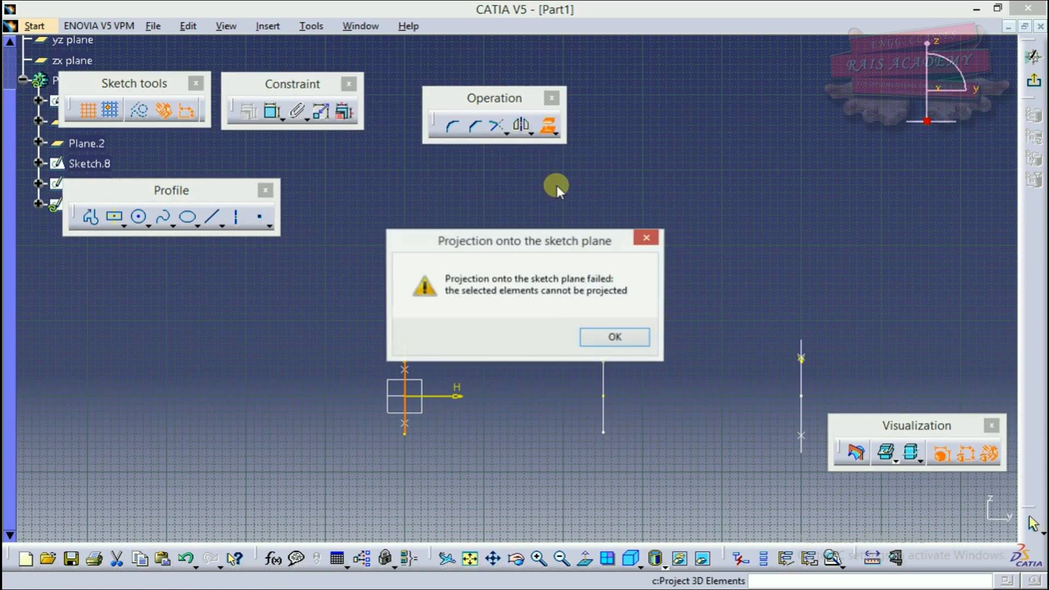
{"action": "left_click", "coordinate": [605, 336]}
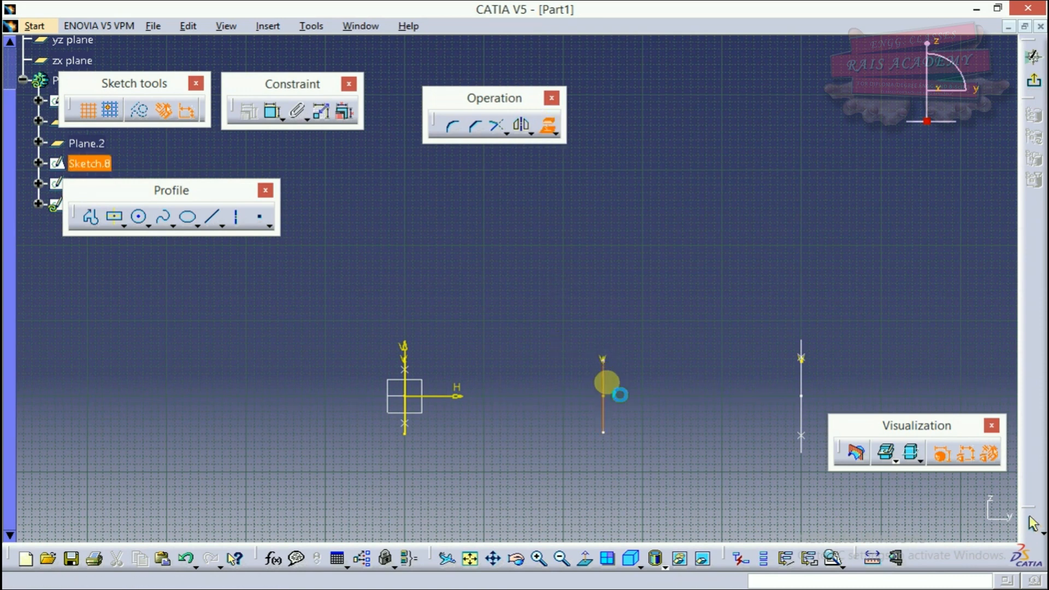
{"action": "left_click", "coordinate": [605, 382]}
{"action": "left_click", "coordinate": [806, 376]}
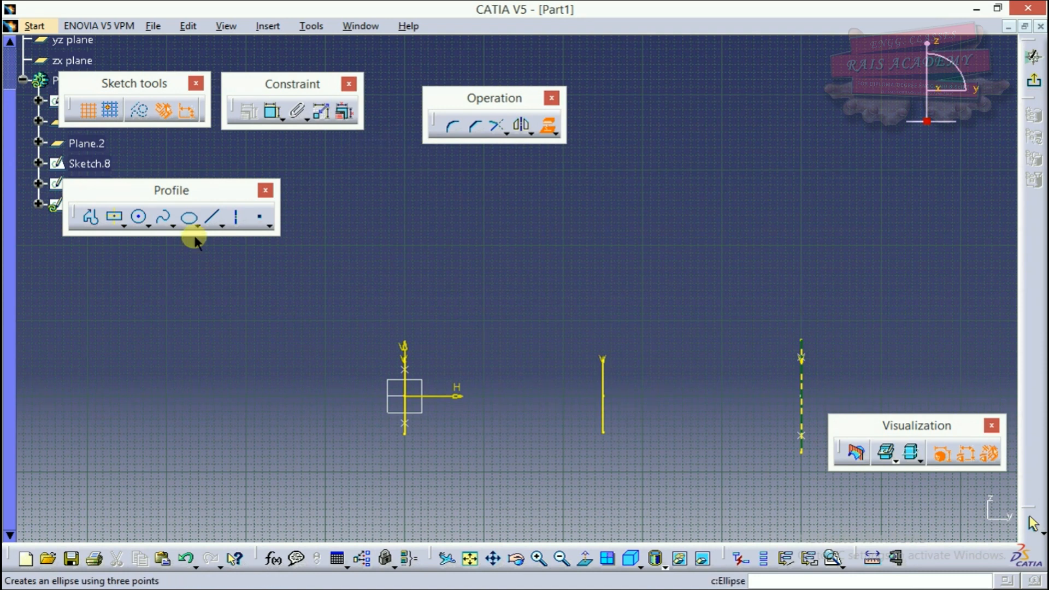
Step: Draw a spline through the lower ends of the three projected sections, with one intermediate point in each of the two spans
{"action": "left_click", "coordinate": [163, 216]}
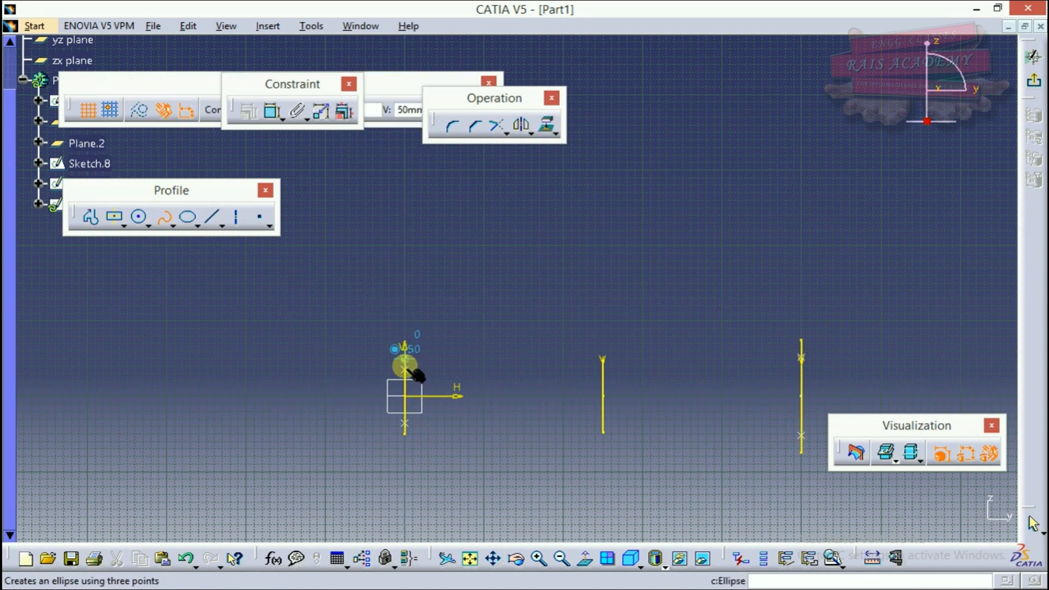
{"action": "left_click", "coordinate": [404, 434]}
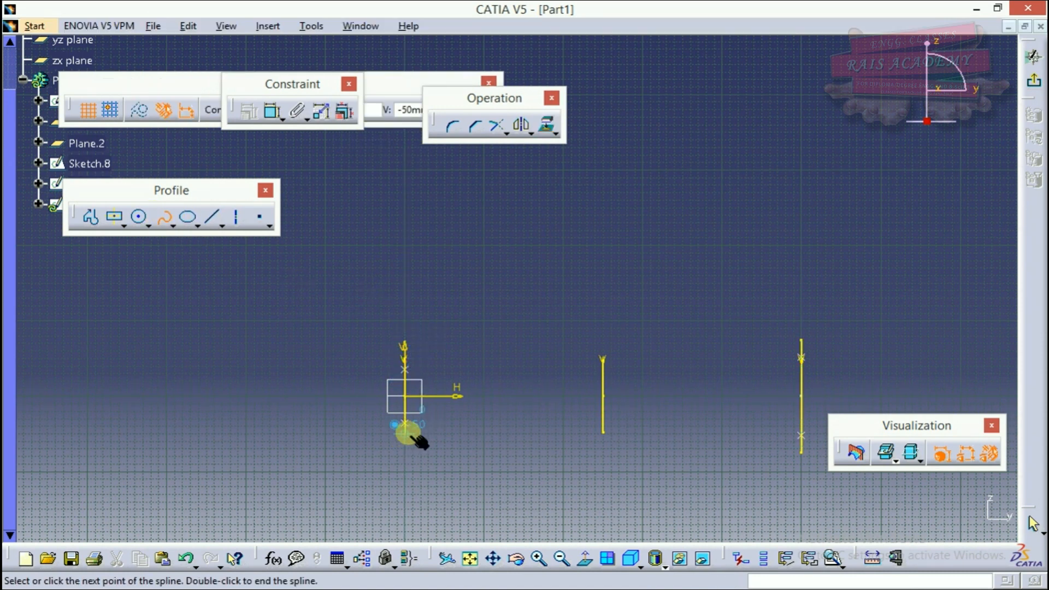
{"action": "left_click", "coordinate": [483, 425]}
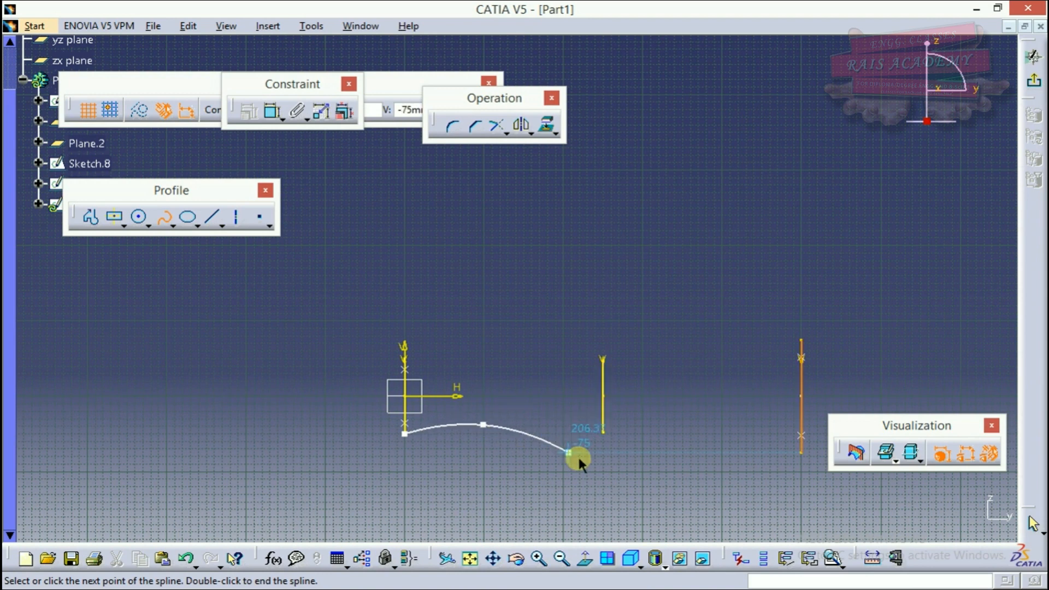
{"action": "left_click", "coordinate": [603, 432]}
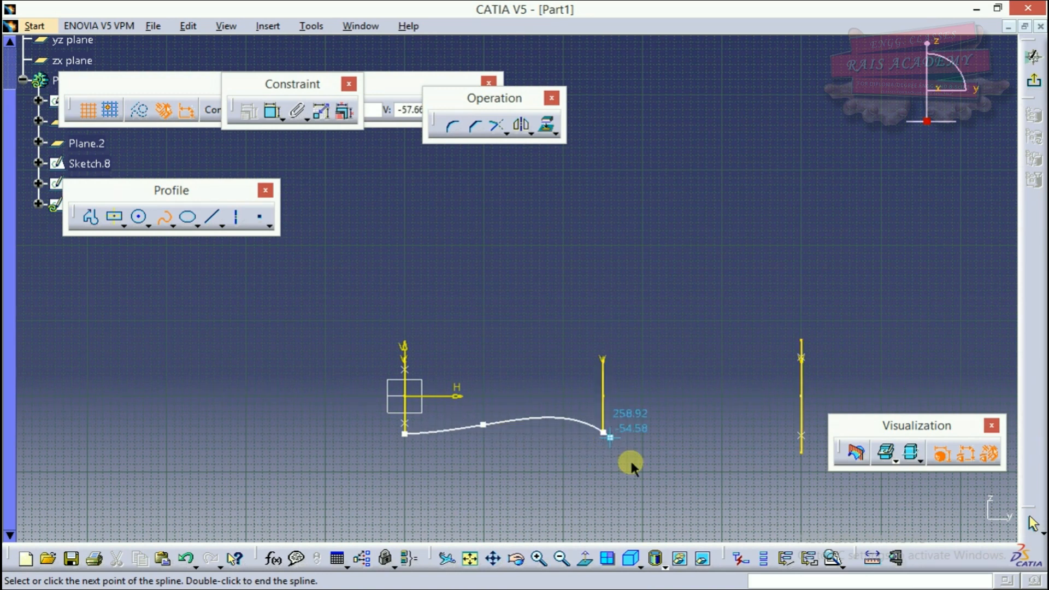
{"action": "left_click", "coordinate": [675, 481]}
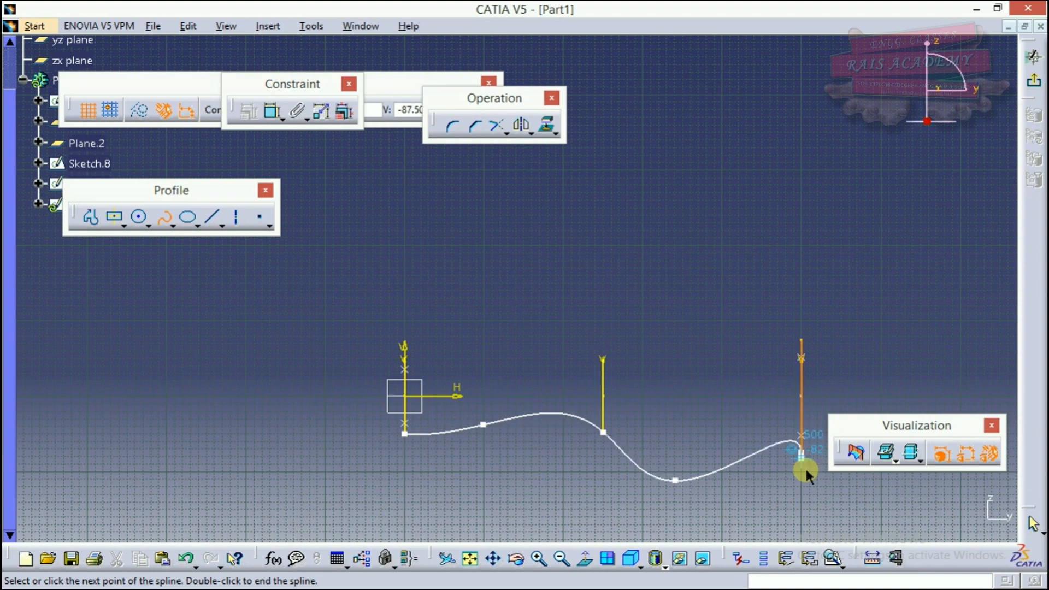
{"action": "double_click", "coordinate": [801, 452]}
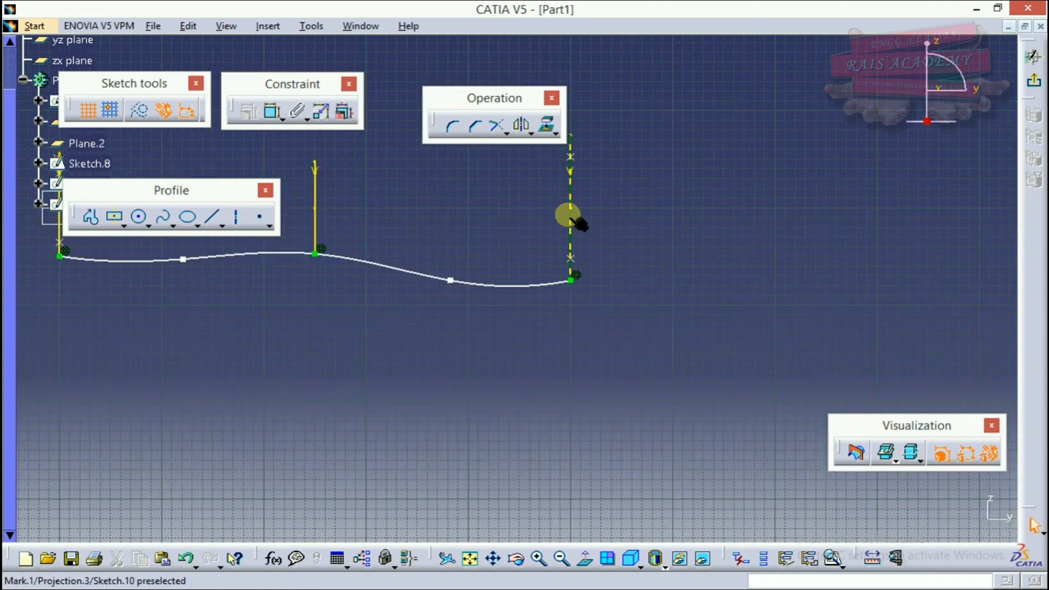
Step: Delete the three projected section lines so that only the spline is left, and exit the sketch
{"action": "left_click", "coordinate": [572, 189]}
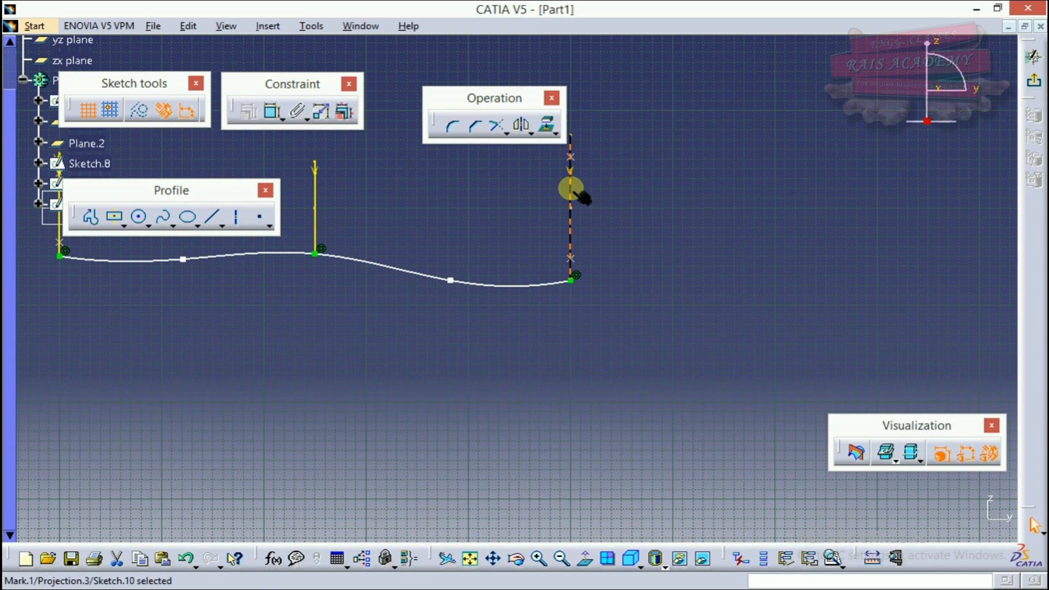
{"action": "double_click", "coordinate": [314, 214]}
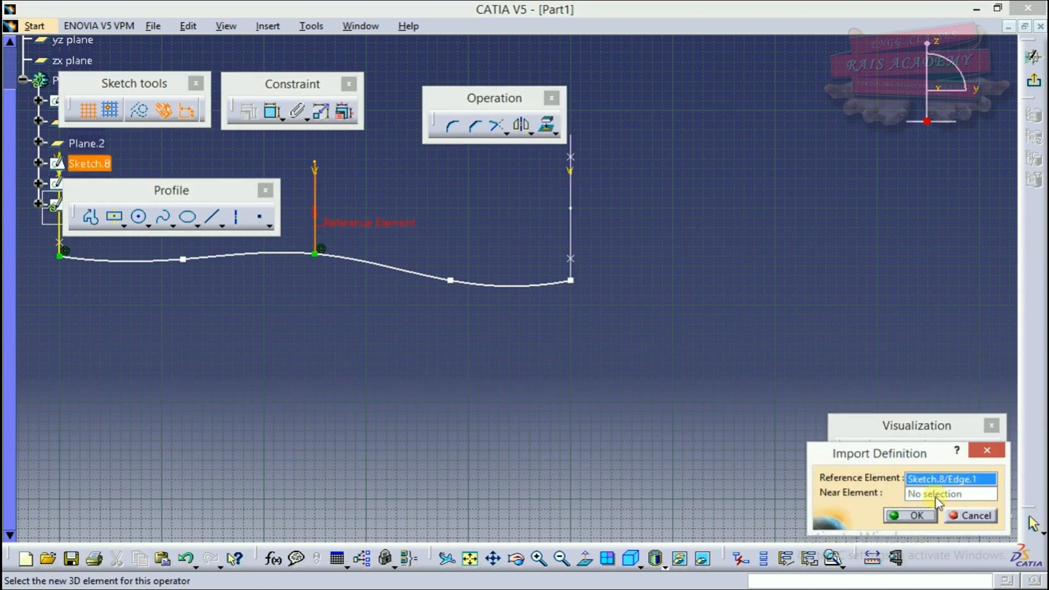
{"action": "left_click", "coordinate": [912, 515]}
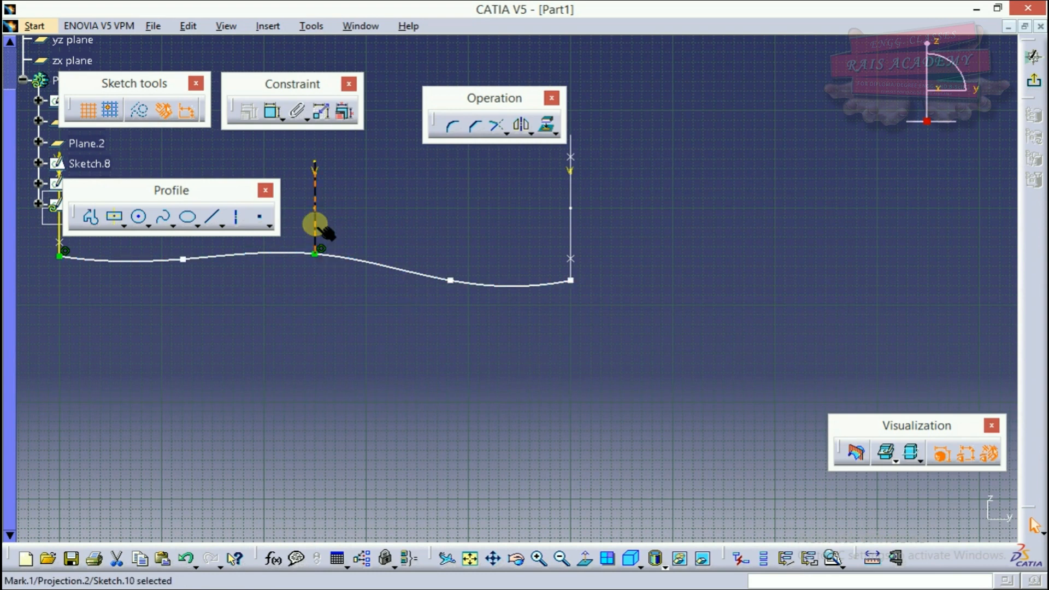
{"action": "left_click", "coordinate": [503, 292]}
{"action": "middle_click_drag", "start_coordinate": [336, 315], "coordinate": [728, 448]}
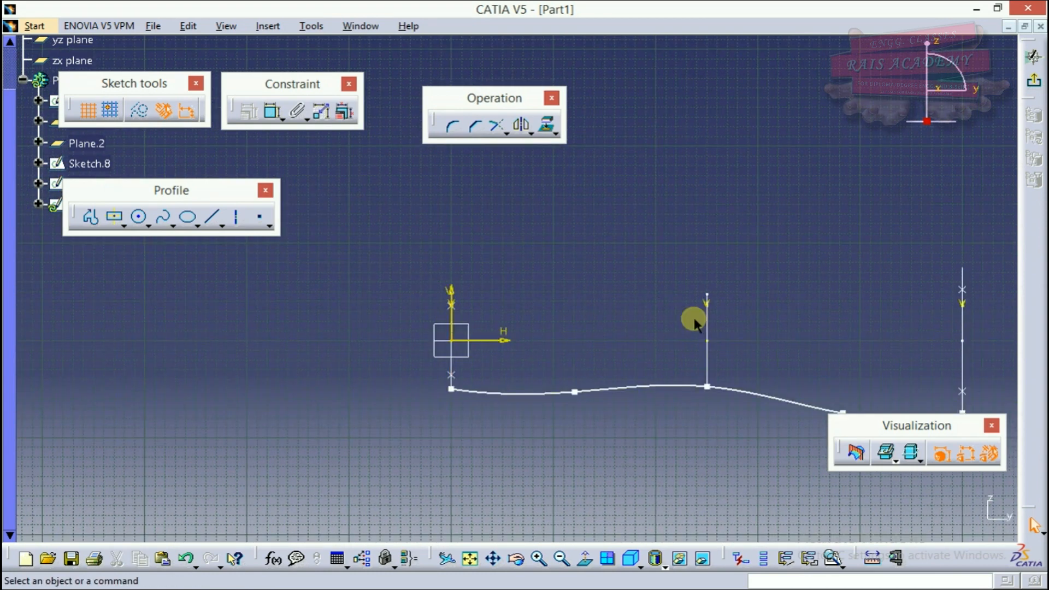
{"action": "left_click", "coordinate": [1034, 81]}
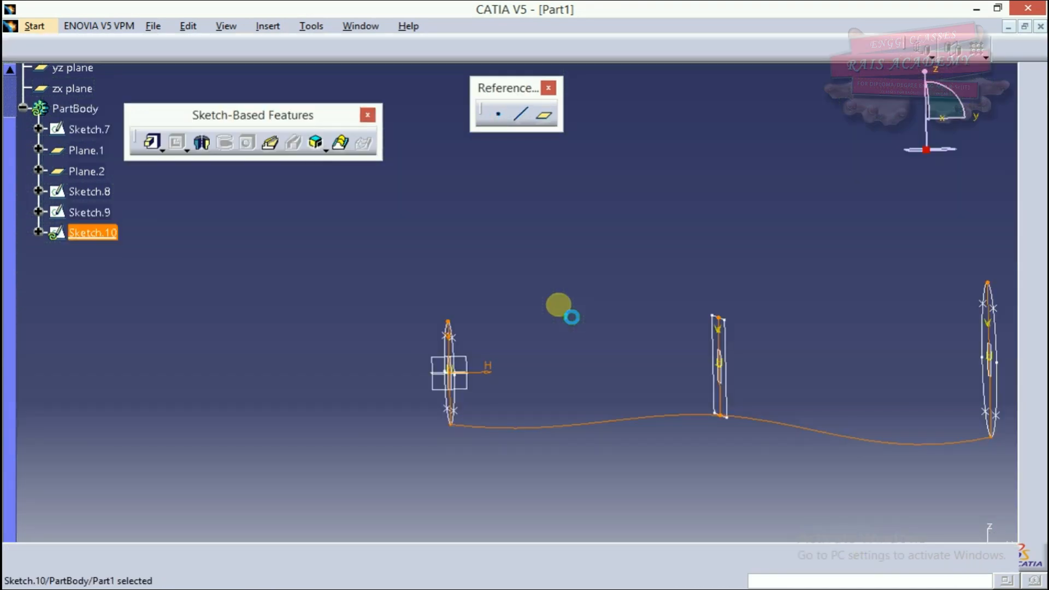
Step: Start a multi-sections solid with the 150 mm circle, the rectangle and the 100 mm circle as sections
{"action": "middle_click_drag", "start_coordinate": [633, 314], "coordinate": [504, 306]}
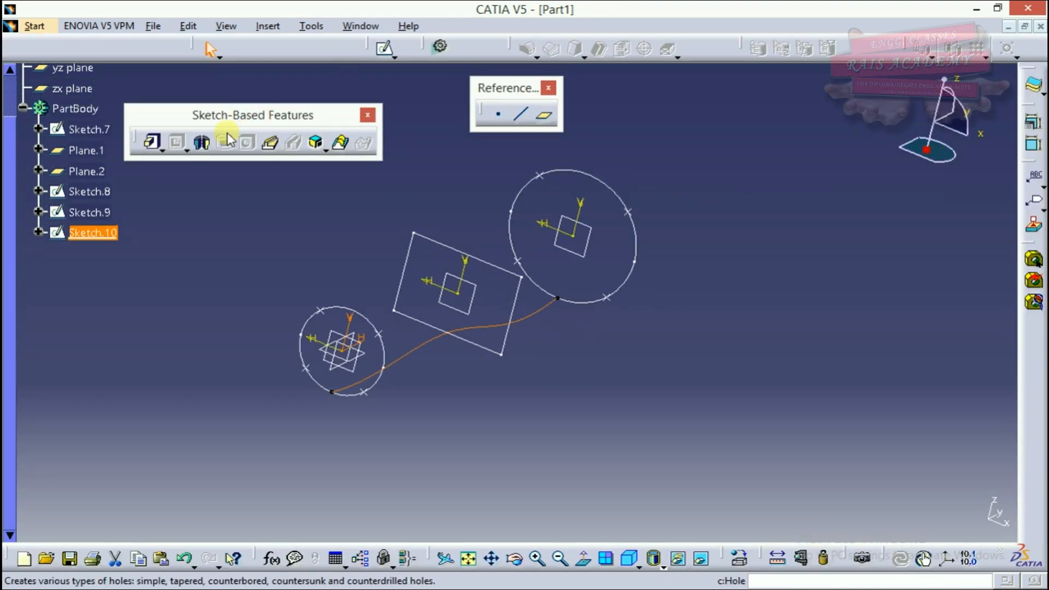
{"action": "left_click", "coordinate": [341, 143]}
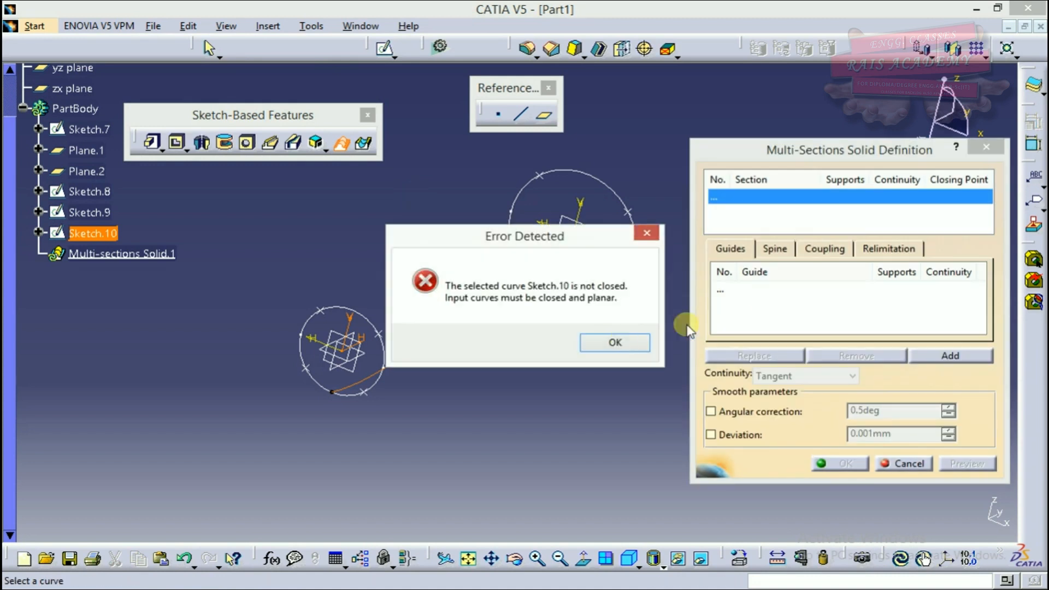
{"action": "left_click", "coordinate": [615, 342]}
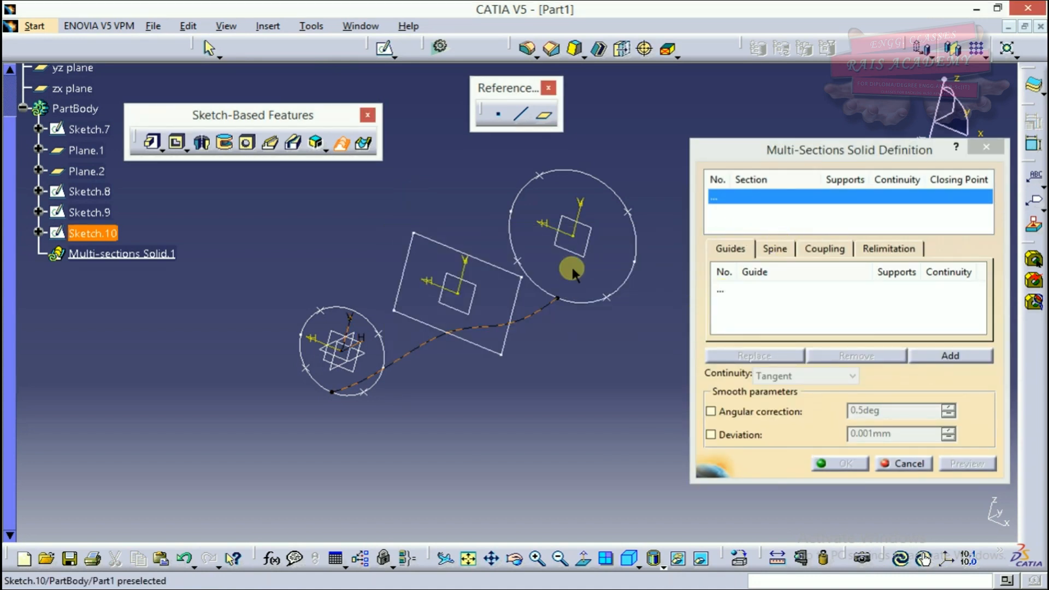
{"action": "left_click", "coordinate": [517, 199]}
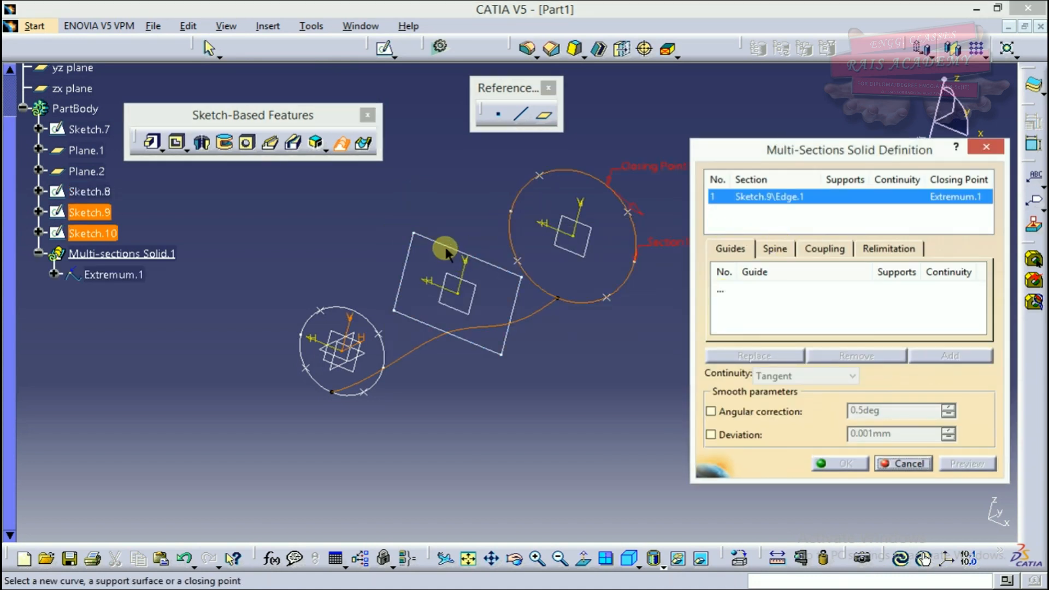
{"action": "left_click", "coordinate": [452, 250]}
{"action": "left_click", "coordinate": [352, 311]}
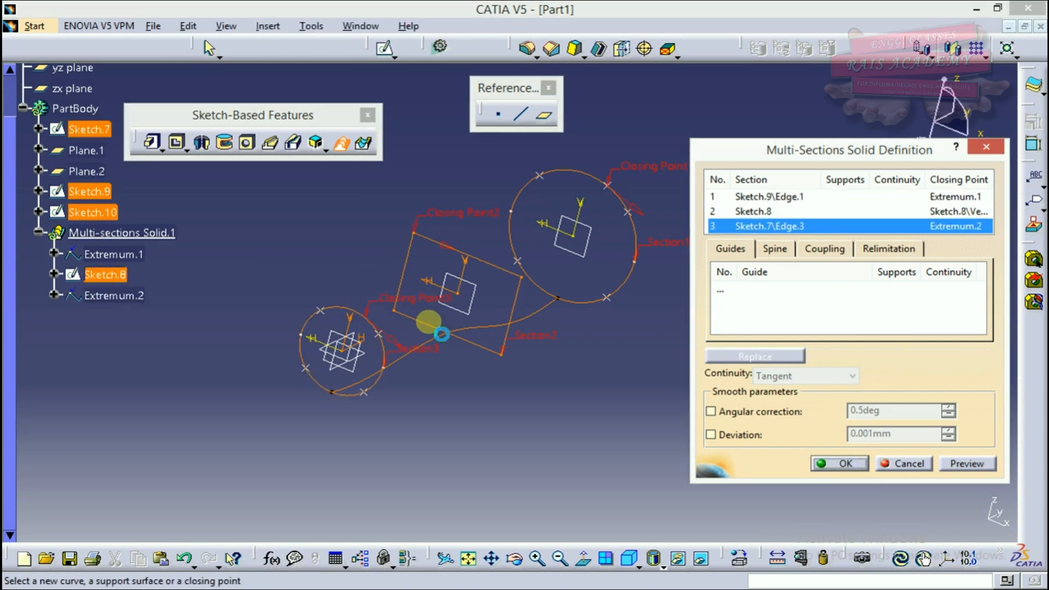
Step: Add the spline sketch as the guide of the multi-sections solid and preview it
{"action": "left_click", "coordinate": [755, 298]}
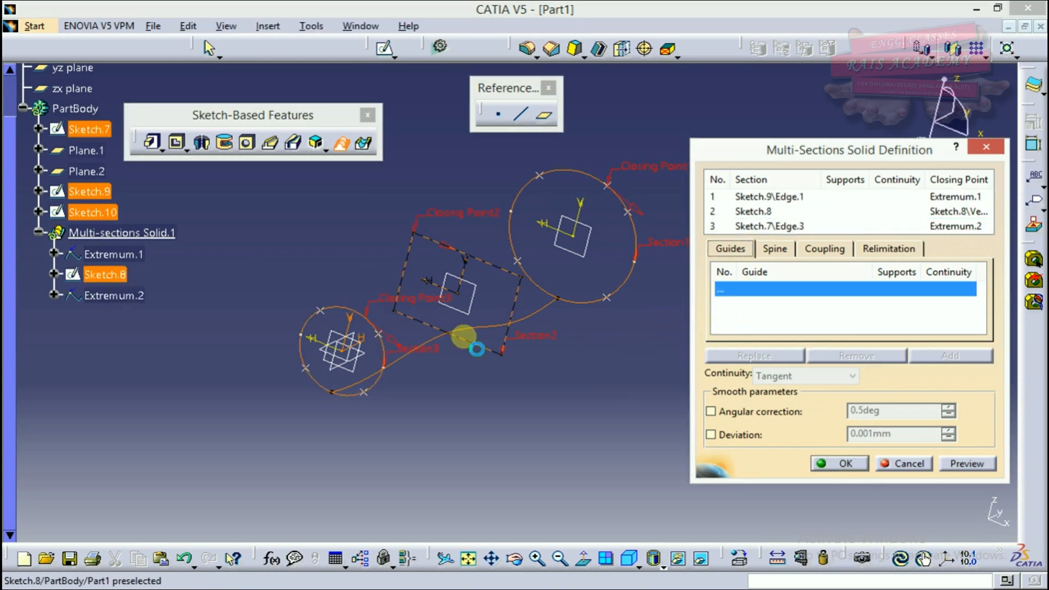
{"action": "left_click", "coordinate": [480, 312]}
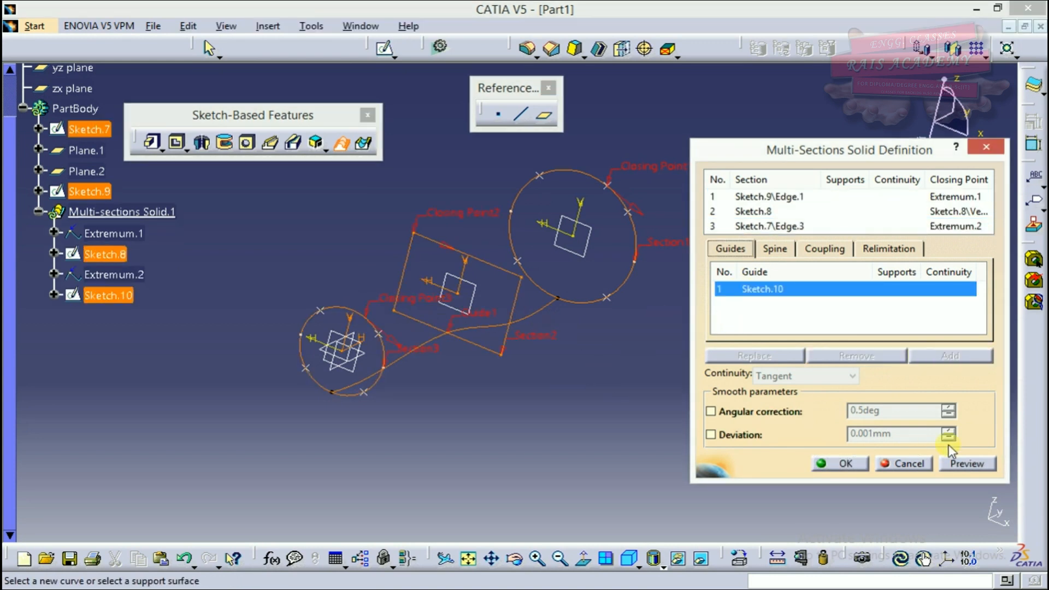
{"action": "left_click", "coordinate": [961, 465]}
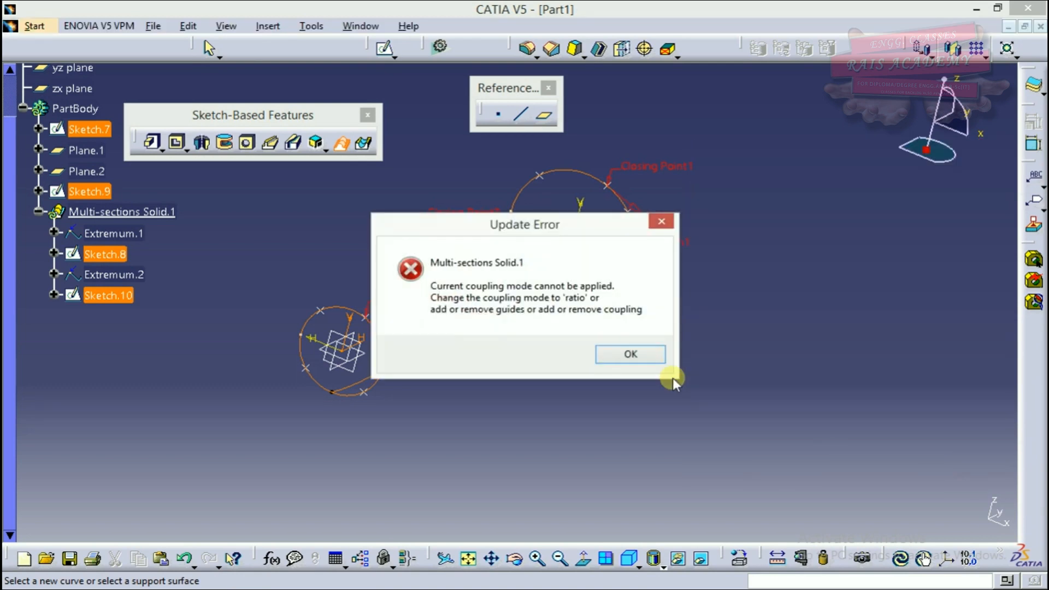
{"action": "left_click", "coordinate": [625, 353]}
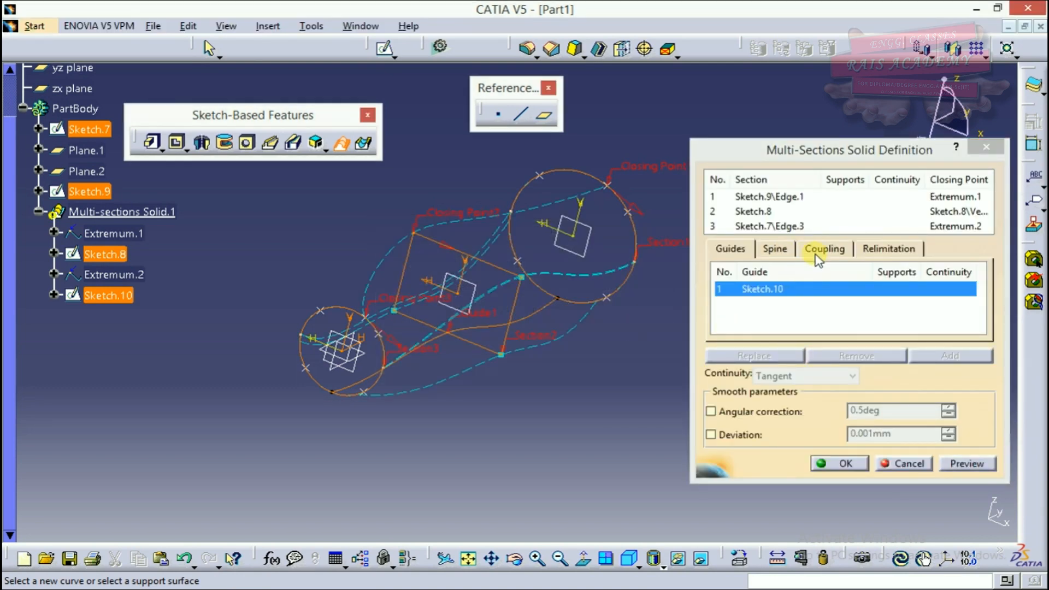
Step: Set the sections coupling to Ratio, preview the guided solid and inspect its shape from several sides
{"action": "left_click", "coordinate": [817, 255]}
{"action": "left_click", "coordinate": [866, 271]}
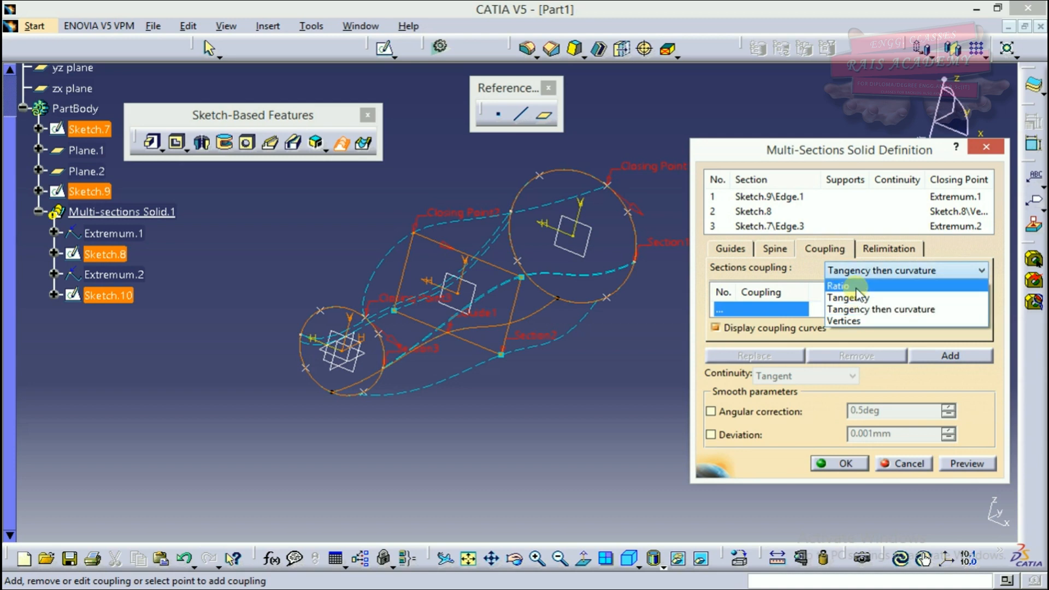
{"action": "left_click", "coordinate": [844, 286]}
{"action": "mouse_move", "coordinate": [625, 370]}
{"action": "middle_mouse_down"}
{"action": "mouse_move", "coordinate": [564, 369]}
{"action": "mouse_move", "coordinate": [529, 300]}
{"action": "mouse_move", "coordinate": [540, 279]}
{"action": "mouse_move", "coordinate": [318, 212]}
{"action": "mouse_move", "coordinate": [498, 339]}
{"action": "mouse_move", "coordinate": [492, 309]}
{"action": "mouse_move", "coordinate": [459, 288]}
{"action": "mouse_move", "coordinate": [395, 284]}
{"action": "mouse_move", "coordinate": [377, 297]}
{"action": "mouse_move", "coordinate": [387, 278]}
{"action": "mouse_move", "coordinate": [428, 293]}
{"action": "mouse_move", "coordinate": [459, 351]}
{"action": "mouse_move", "coordinate": [451, 358]}
{"action": "mouse_move", "coordinate": [537, 364]}
{"action": "mouse_move", "coordinate": [466, 265]}
{"action": "mouse_move", "coordinate": [459, 323]}
{"action": "mouse_move", "coordinate": [460, 300]}
{"action": "mouse_move", "coordinate": [424, 246]}
{"action": "mouse_move", "coordinate": [499, 311]}
{"action": "mouse_move", "coordinate": [334, 316]}
{"action": "mouse_move", "coordinate": [397, 356]}
{"action": "mouse_move", "coordinate": [430, 343]}
{"action": "middle_mouse_up"}
{"action": "middle_click_drag", "start_coordinate": [353, 345], "coordinate": [344, 344]}
{"action": "middle_click_drag", "start_coordinate": [418, 282], "coordinate": [677, 339]}
Step: Try to add a coupling starting from the upper-left point of the 100 mm circle
{"action": "left_click", "coordinate": [740, 311]}
{"action": "left_click", "coordinate": [239, 351]}
{"action": "left_click", "coordinate": [660, 345]}
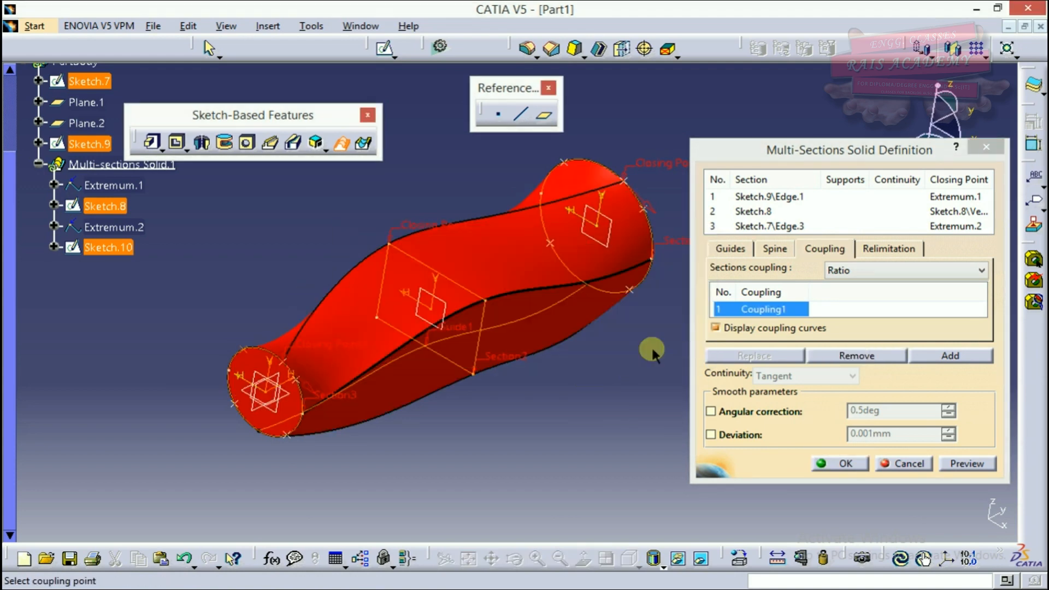
Step: Set the sections coupling to Tangency and remove the empty coupling from the list
{"action": "left_click", "coordinate": [893, 271]}
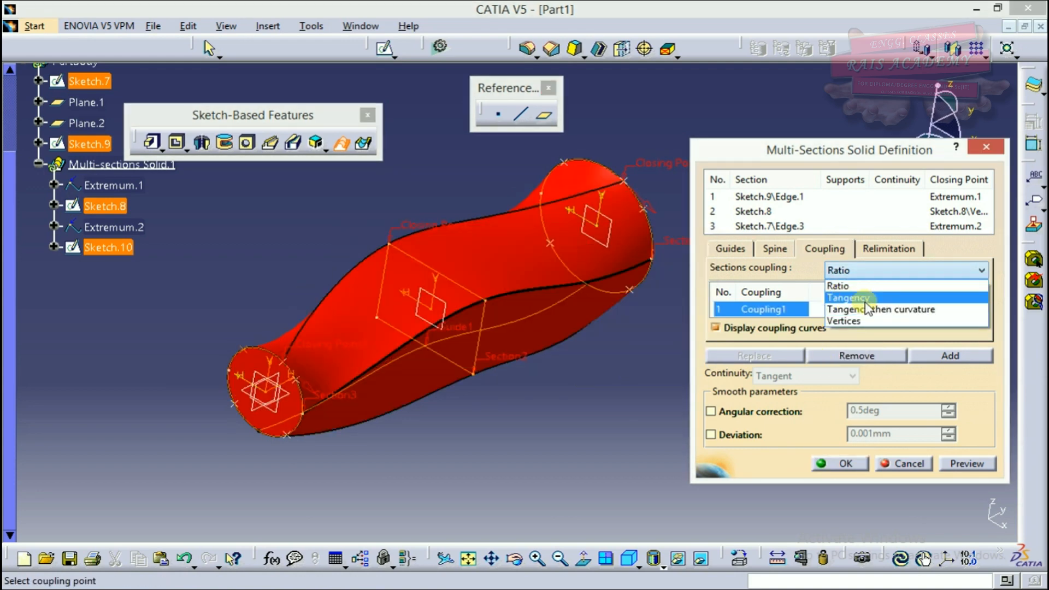
{"action": "left_click", "coordinate": [866, 300]}
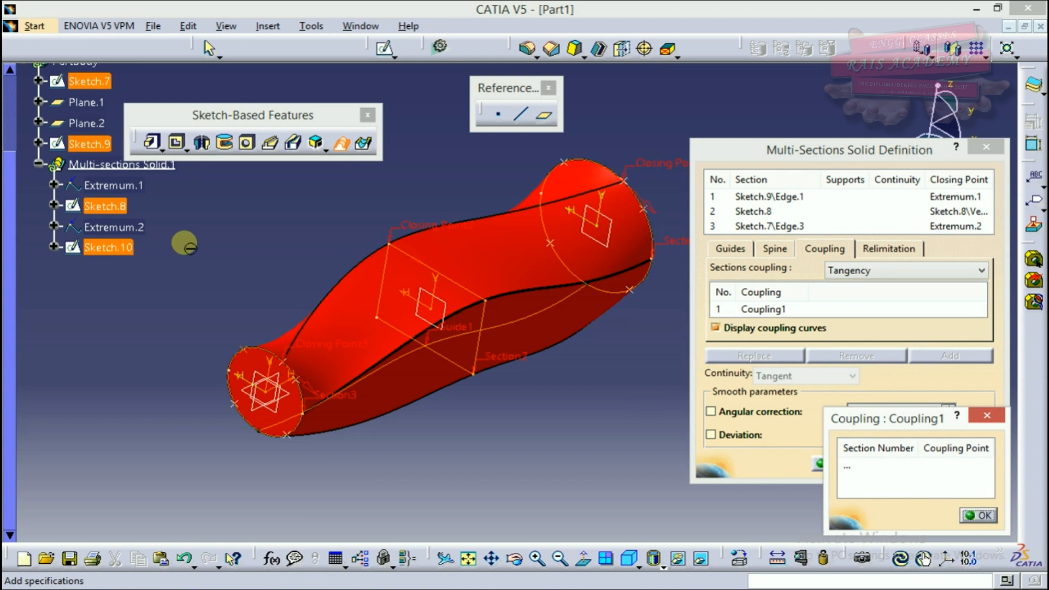
{"action": "left_click", "coordinate": [976, 517]}
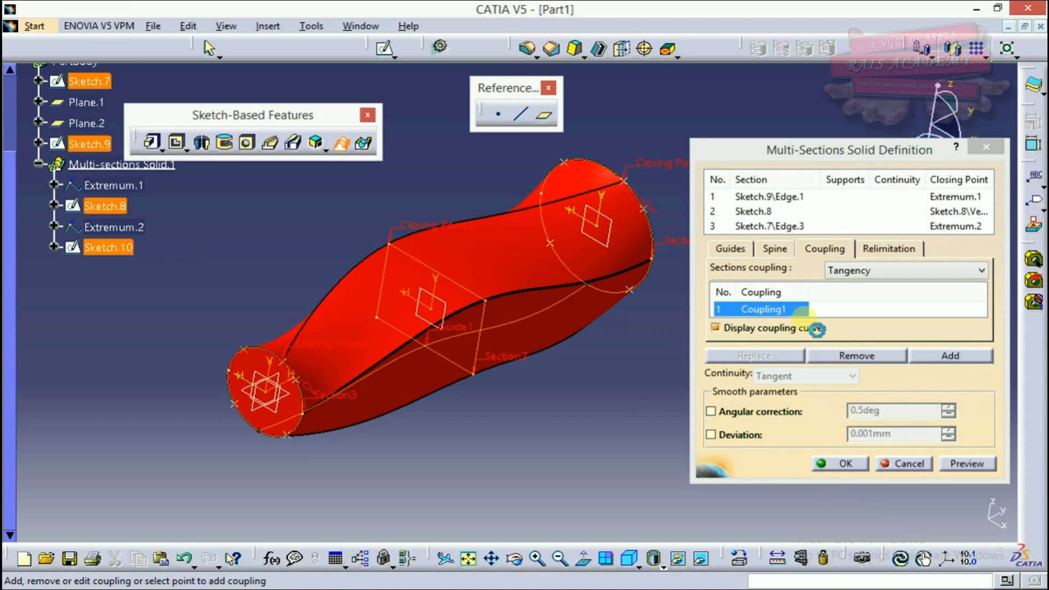
{"action": "left_click", "coordinate": [839, 357]}
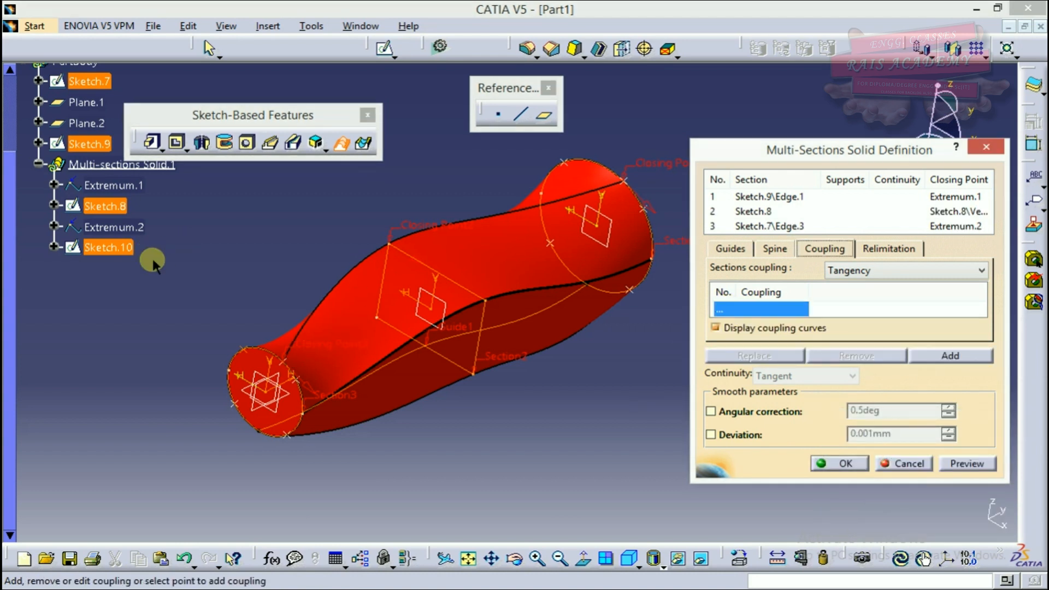
Step: Try the coupling from the 100 mm circle's upper-left point again with Tangency, and cancel the multi-sections solid definition
{"action": "left_click", "coordinate": [235, 348]}
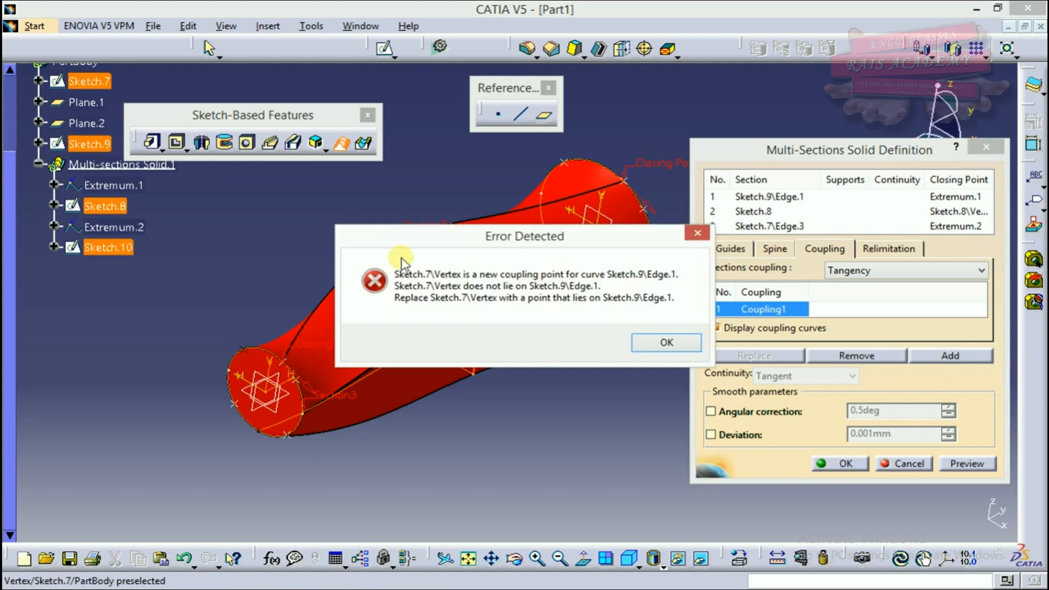
{"action": "left_click", "coordinate": [660, 344]}
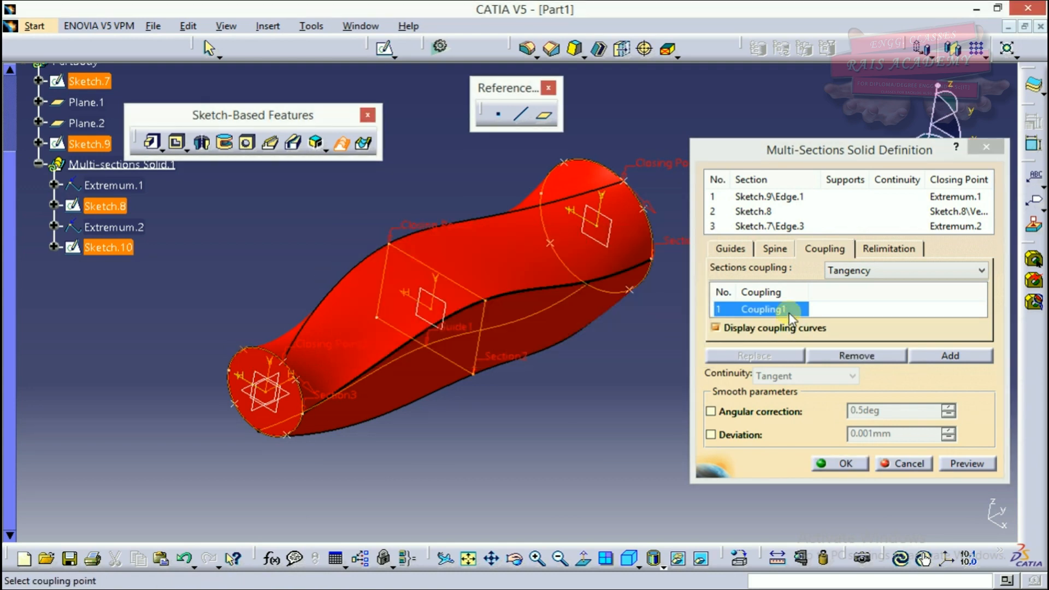
{"action": "left_click", "coordinate": [850, 356]}
{"action": "left_click", "coordinate": [904, 464]}
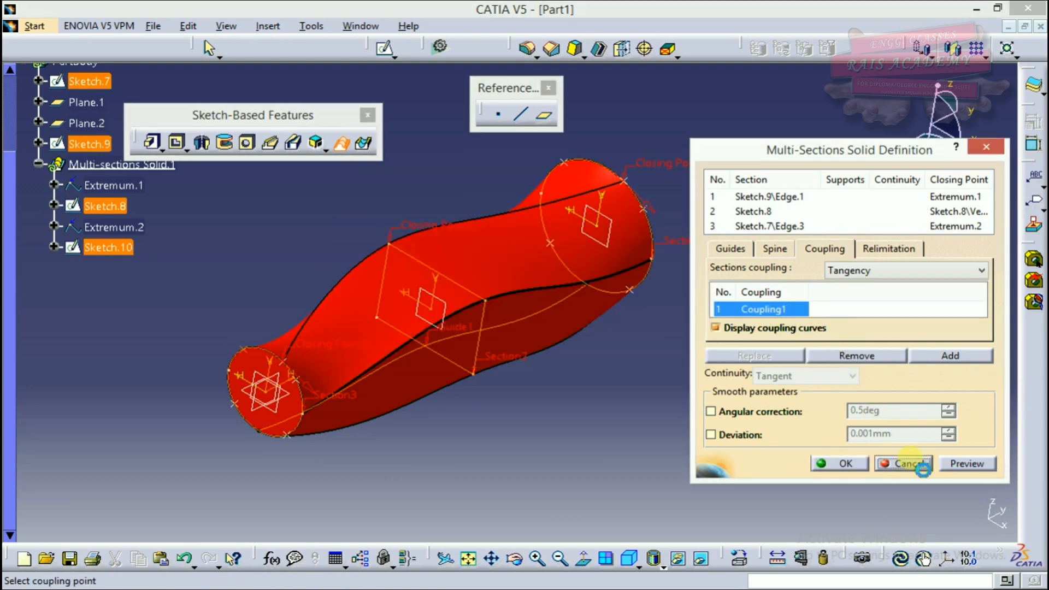
Step: Start a new multi-sections solid with the 100 mm circle, the rectangle and the 150 mm circle as sections, in that order
{"action": "left_click", "coordinate": [341, 142]}
{"action": "left_click", "coordinate": [244, 352]}
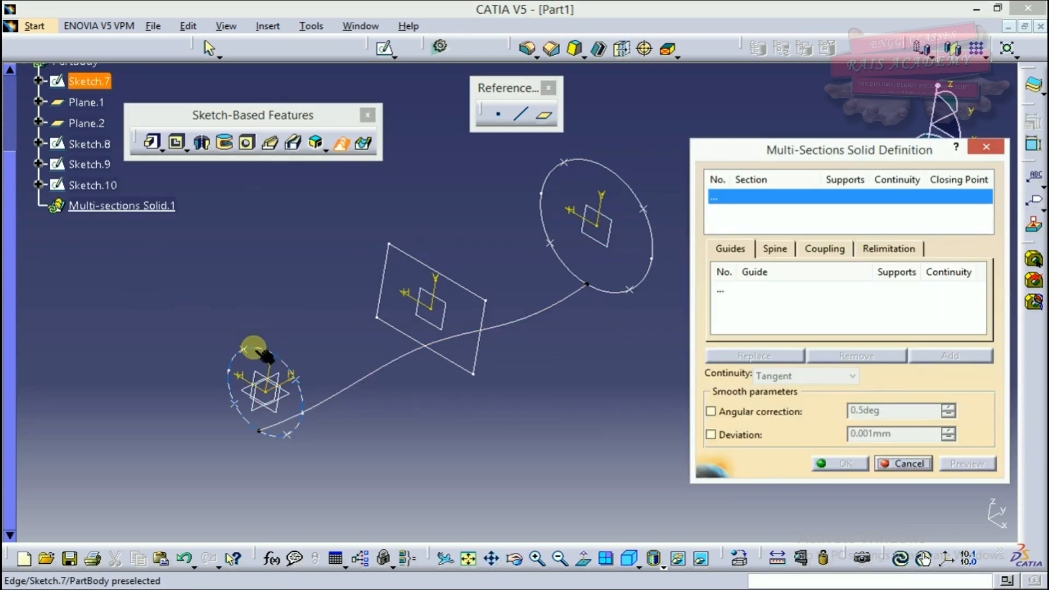
{"action": "left_click", "coordinate": [415, 257]}
{"action": "left_click", "coordinate": [591, 167]}
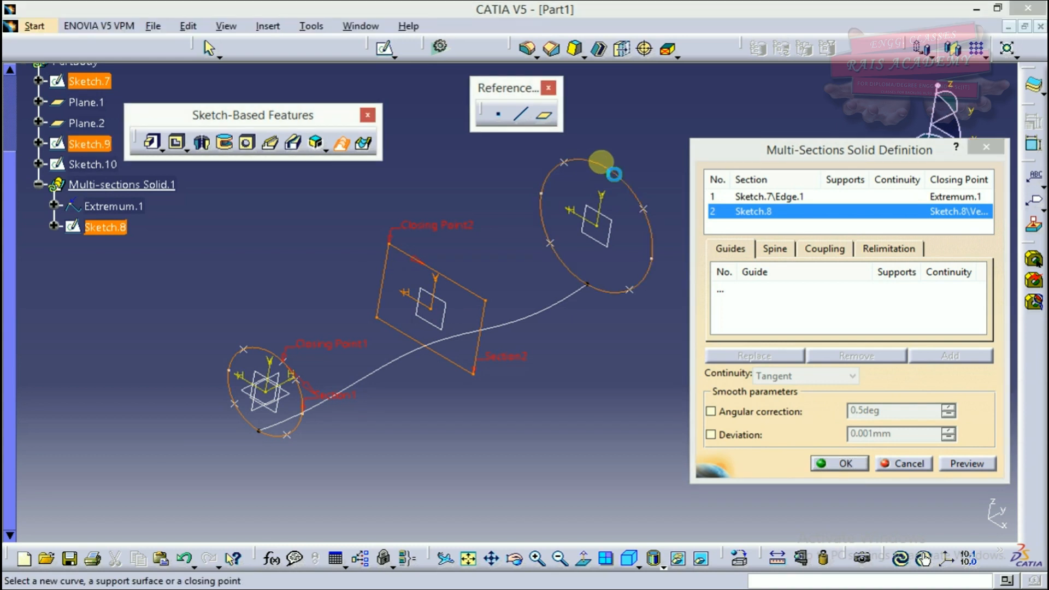
Step: Add a coupling through the upper-left points of the 100 mm circle, the rectangle and the 150 mm circle
{"action": "left_click", "coordinate": [813, 250]}
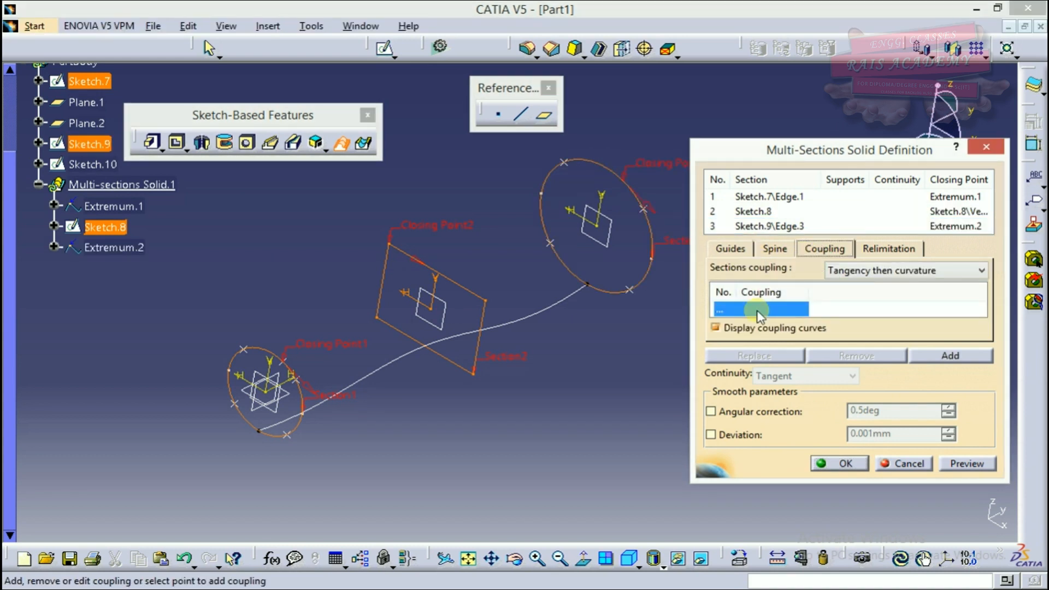
{"action": "left_click", "coordinate": [244, 350]}
{"action": "left_click", "coordinate": [391, 244]}
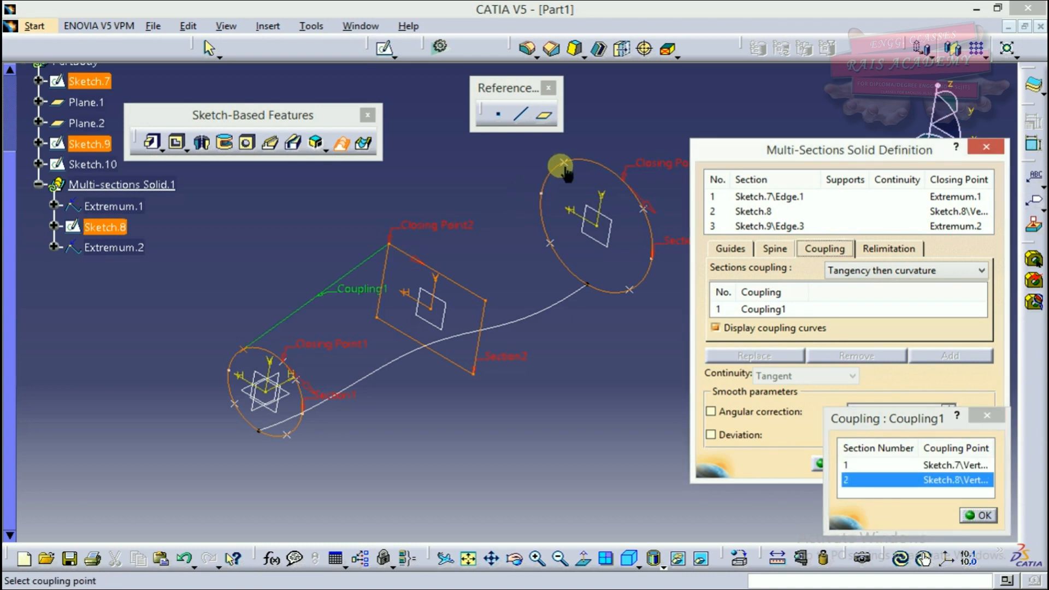
{"action": "left_click", "coordinate": [563, 164]}
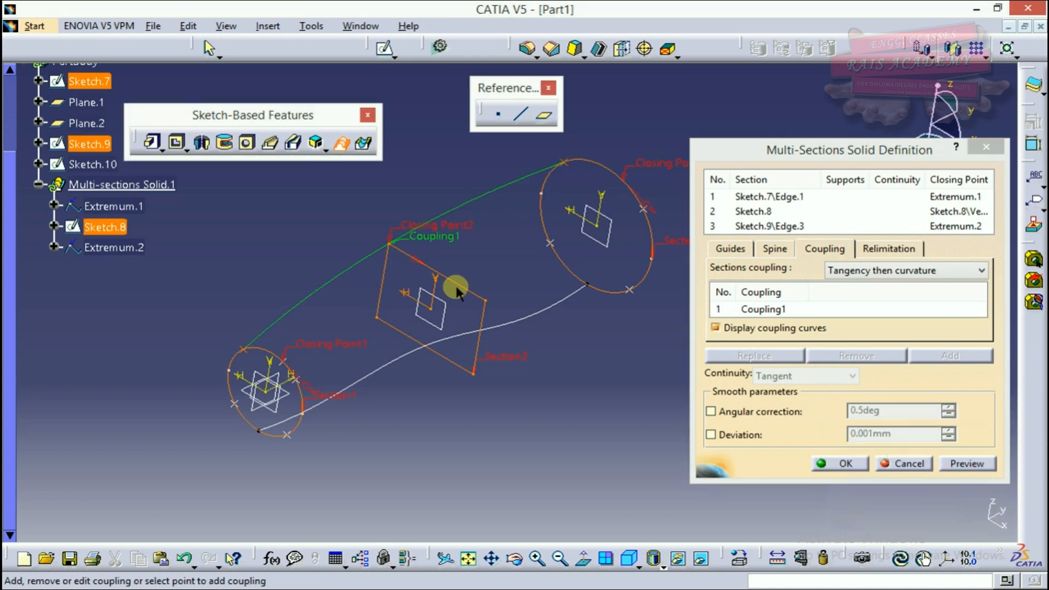
Step: Add a second coupling through the lower-left points of the 100 mm circle, the rectangle and the 150 mm circle
{"action": "left_click", "coordinate": [235, 406]}
{"action": "left_click", "coordinate": [376, 318]}
{"action": "left_click", "coordinate": [550, 245]}
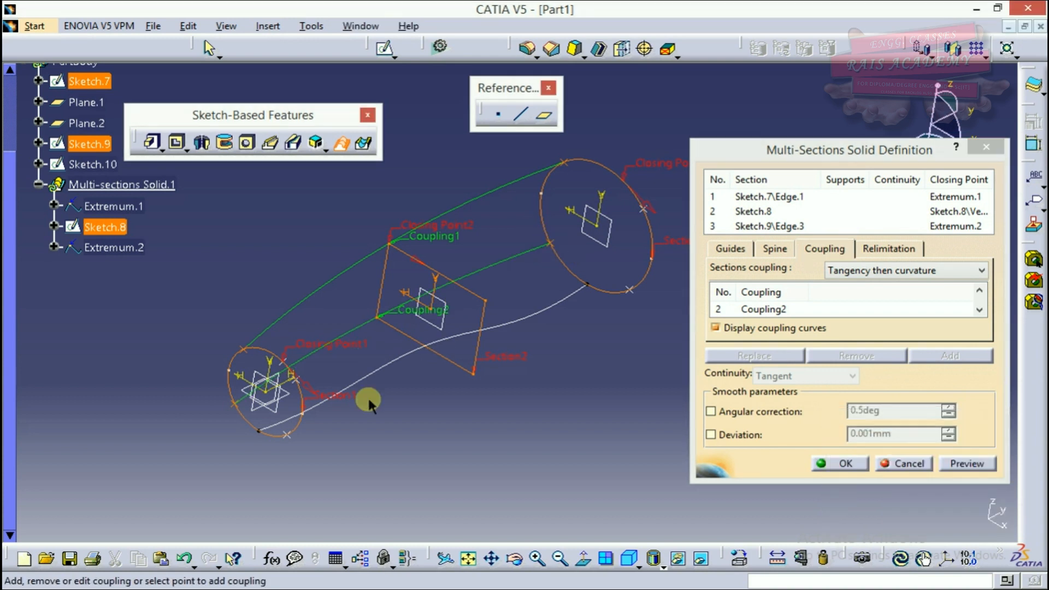
Step: Add a third coupling through the lower-right points of the 100 mm circle, the rectangle and the 150 mm circle
{"action": "left_click", "coordinate": [279, 439]}
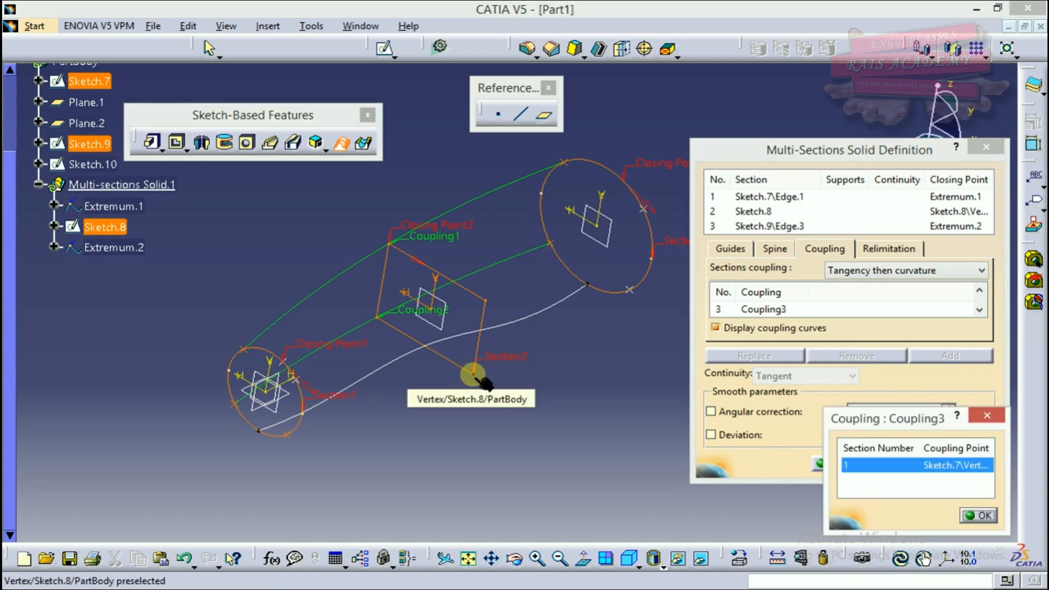
{"action": "left_click", "coordinate": [473, 374]}
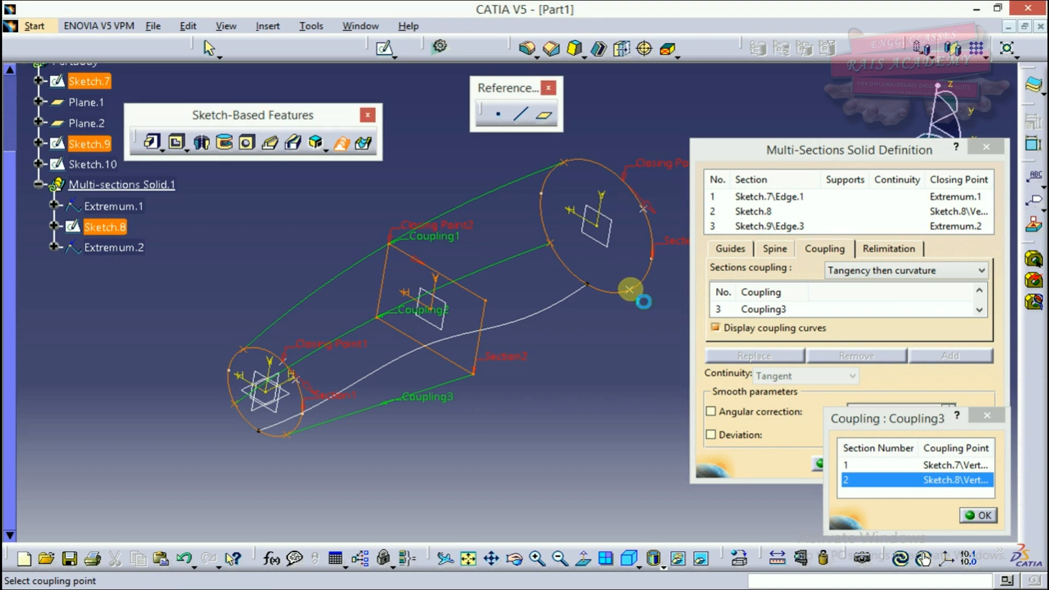
{"action": "left_click", "coordinate": [629, 289]}
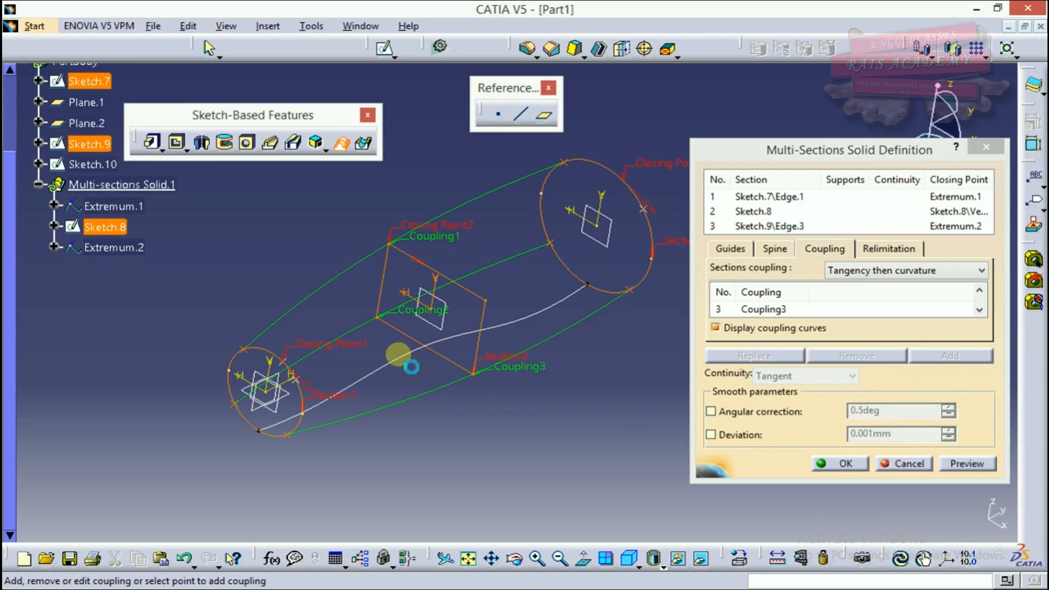
Step: Add a fourth coupling through the upper-right points of the 100 mm circle, the rectangle and the 150 mm circle
{"action": "left_click", "coordinate": [295, 382]}
{"action": "left_click", "coordinate": [485, 300]}
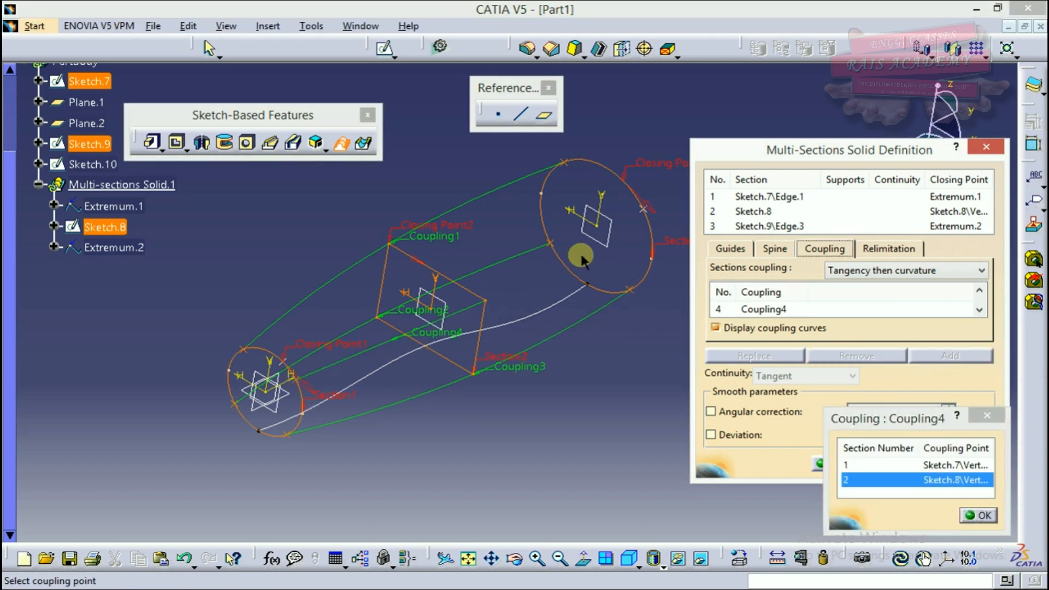
{"action": "left_click", "coordinate": [645, 211]}
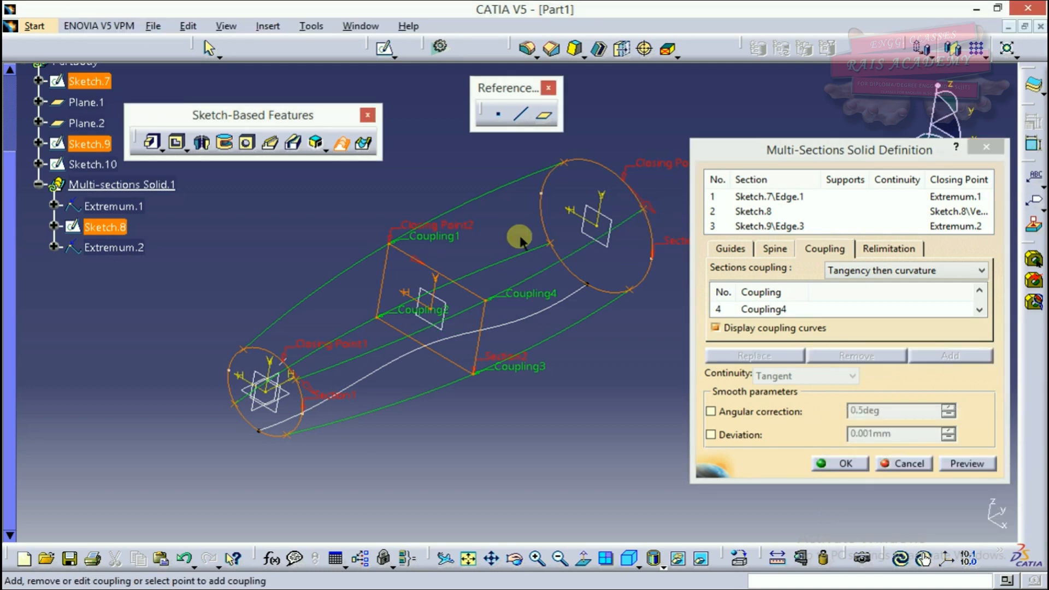
{"action": "middle_click_drag", "start_coordinate": [437, 336], "coordinate": [361, 362]}
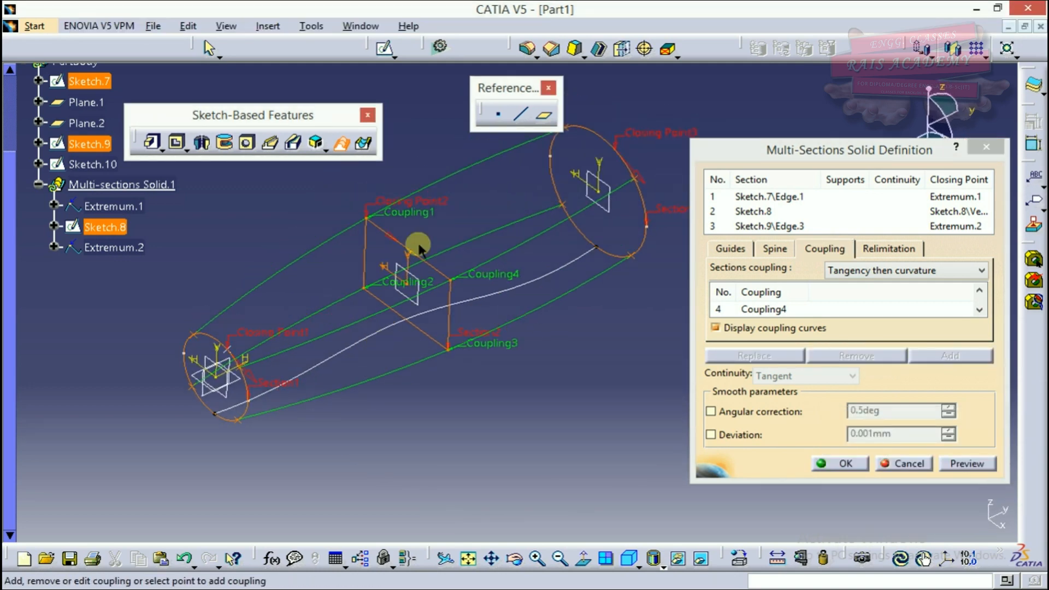
Step: Replace the closing point of the 150 mm circle with its upper-right point
{"action": "right_click", "coordinate": [646, 143]}
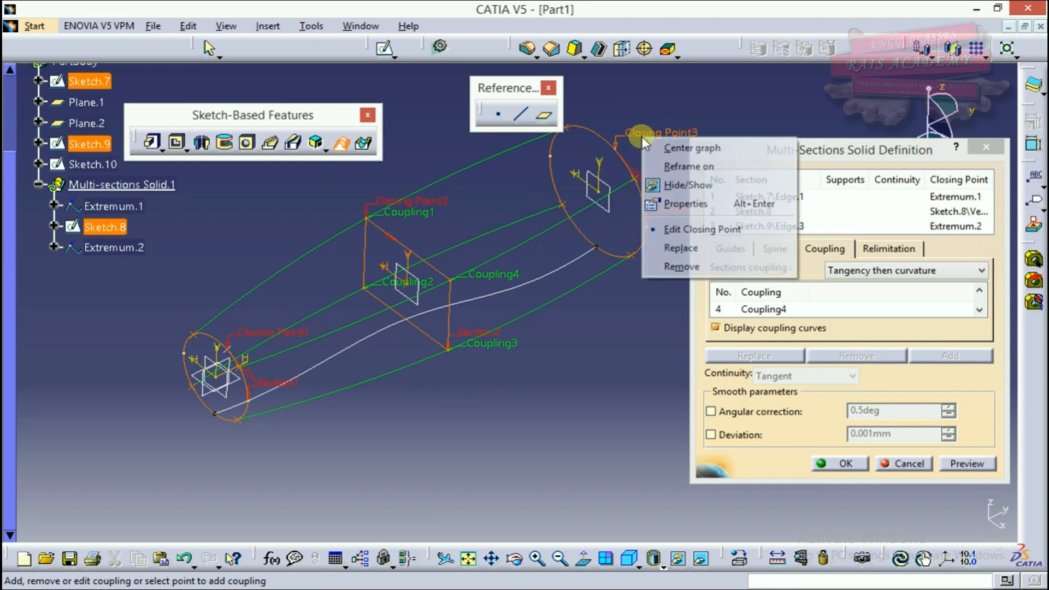
{"action": "left_click", "coordinate": [681, 247]}
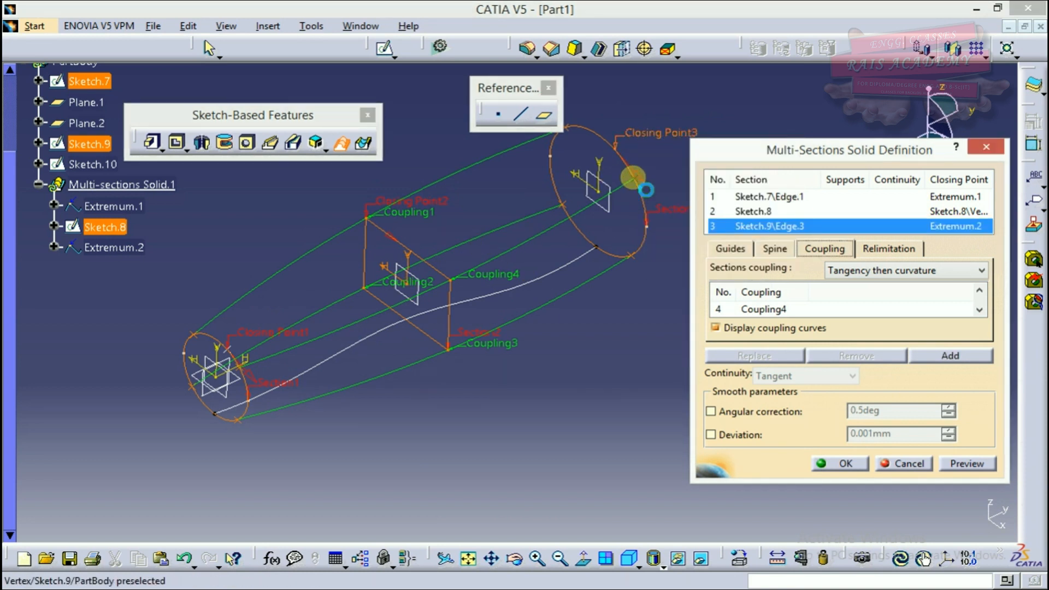
{"action": "left_click", "coordinate": [641, 187]}
Step: Replace the rectangle's closing point with its upper-right corner
{"action": "right_click", "coordinate": [409, 198]}
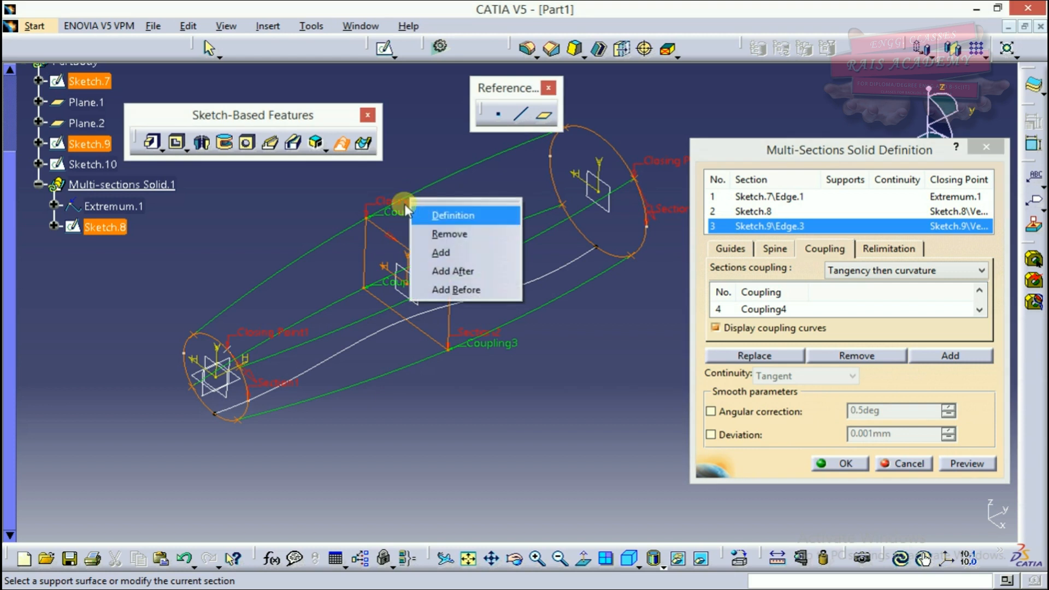
{"action": "right_click", "coordinate": [385, 200]}
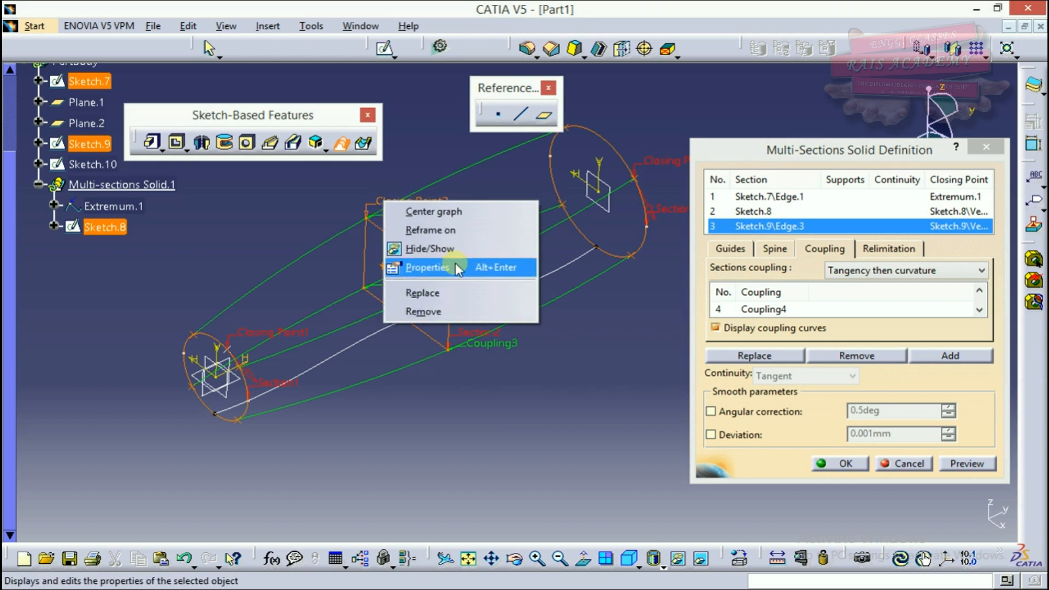
{"action": "left_click", "coordinate": [461, 293]}
{"action": "left_click", "coordinate": [457, 284]}
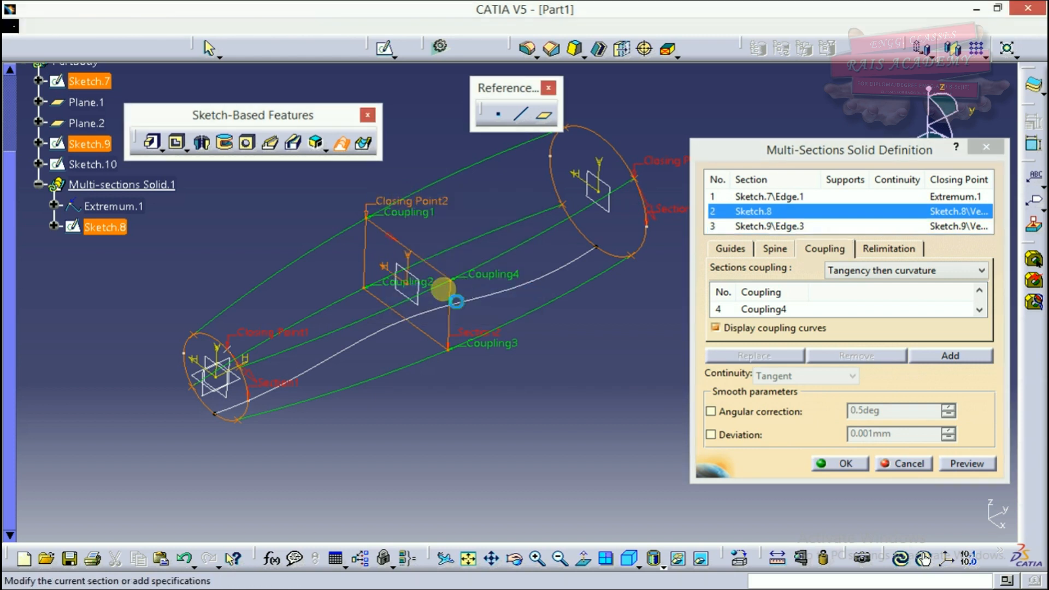
Step: Replace the closing point of the 100 mm circle with its upper-right point
{"action": "right_click", "coordinate": [254, 331]}
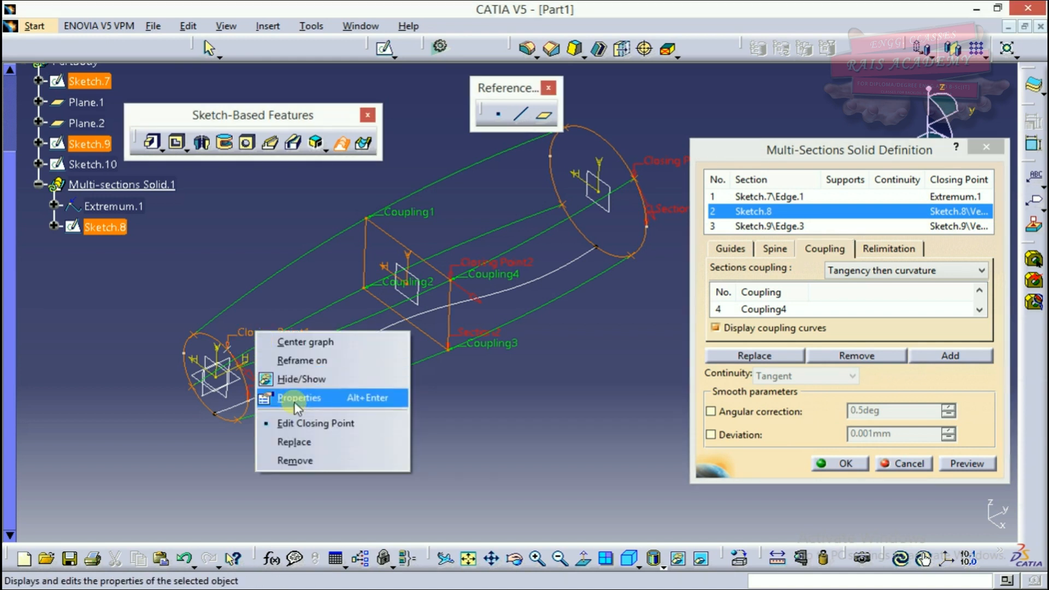
{"action": "left_click", "coordinate": [295, 442]}
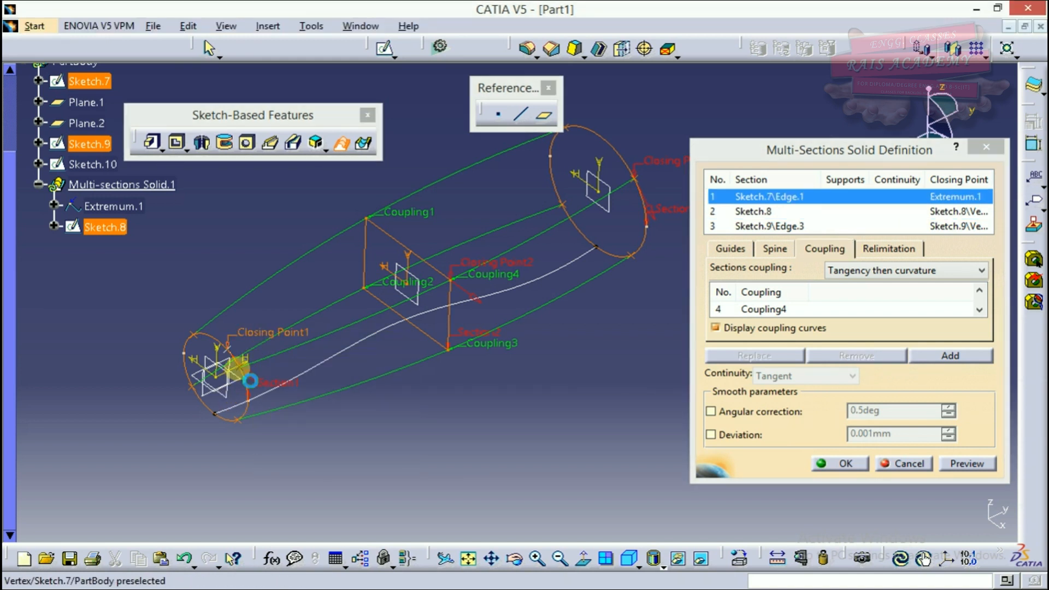
{"action": "left_click", "coordinate": [243, 363]}
Step: Add the spline Sketch.10 as the guide of the multi-sections solid and preview the result
{"action": "middle_click_drag", "start_coordinate": [425, 361], "coordinate": [449, 328]}
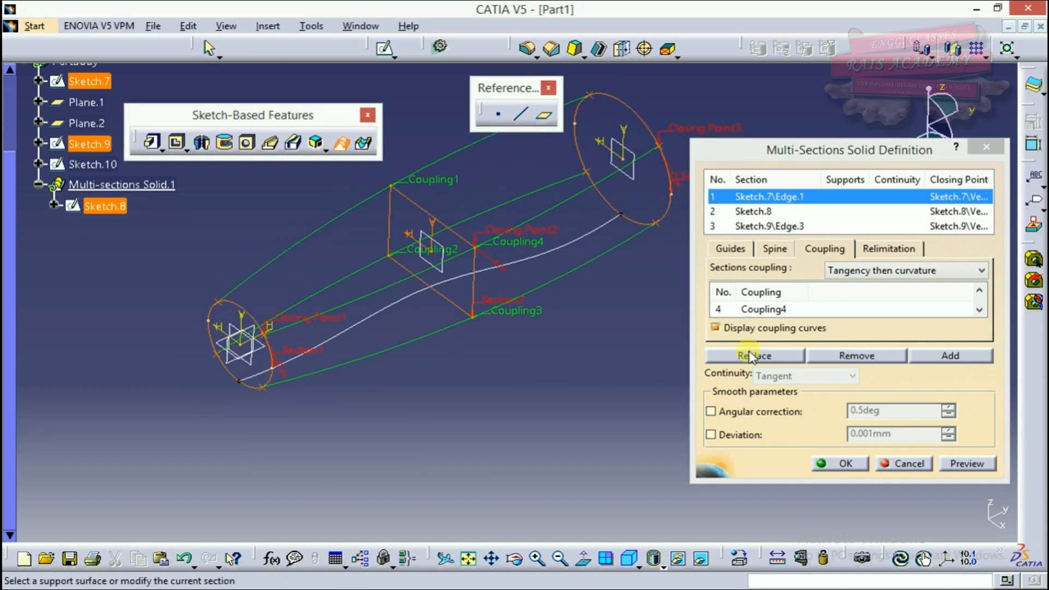
{"action": "left_click", "coordinate": [731, 249]}
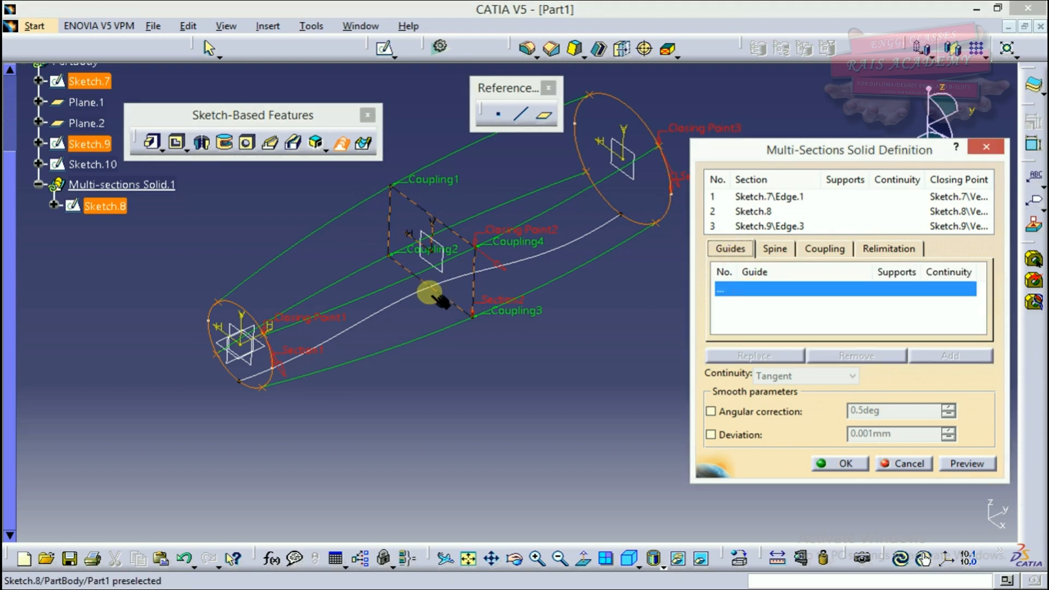
{"action": "left_click", "coordinate": [417, 300]}
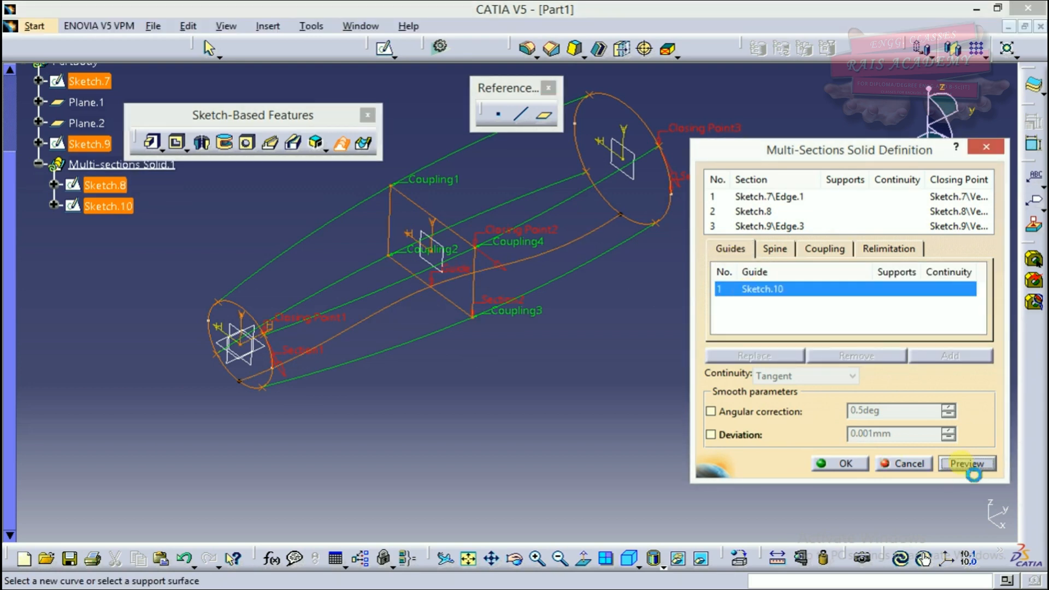
{"action": "left_click", "coordinate": [967, 469]}
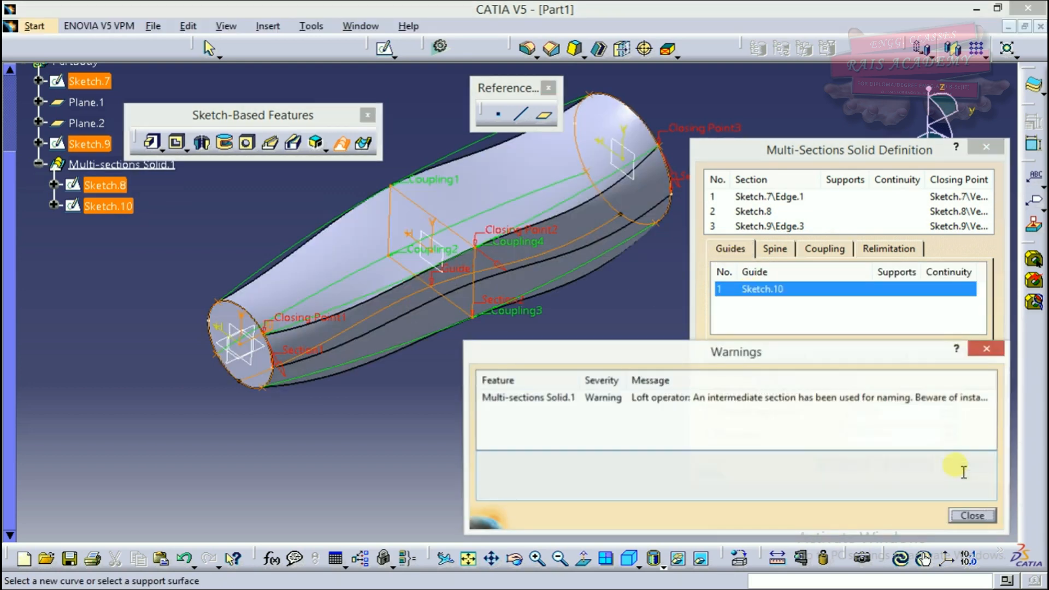
{"action": "left_click", "coordinate": [971, 516]}
Step: Examine the previewed solid from several sides, following the guide spline and the coupling curves
{"action": "middle_click_drag", "start_coordinate": [553, 408], "coordinate": [444, 293]}
{"action": "middle_click_drag", "start_coordinate": [276, 213], "coordinate": [91, 164]}
{"action": "middle_click_drag", "start_coordinate": [319, 284], "coordinate": [311, 246]}
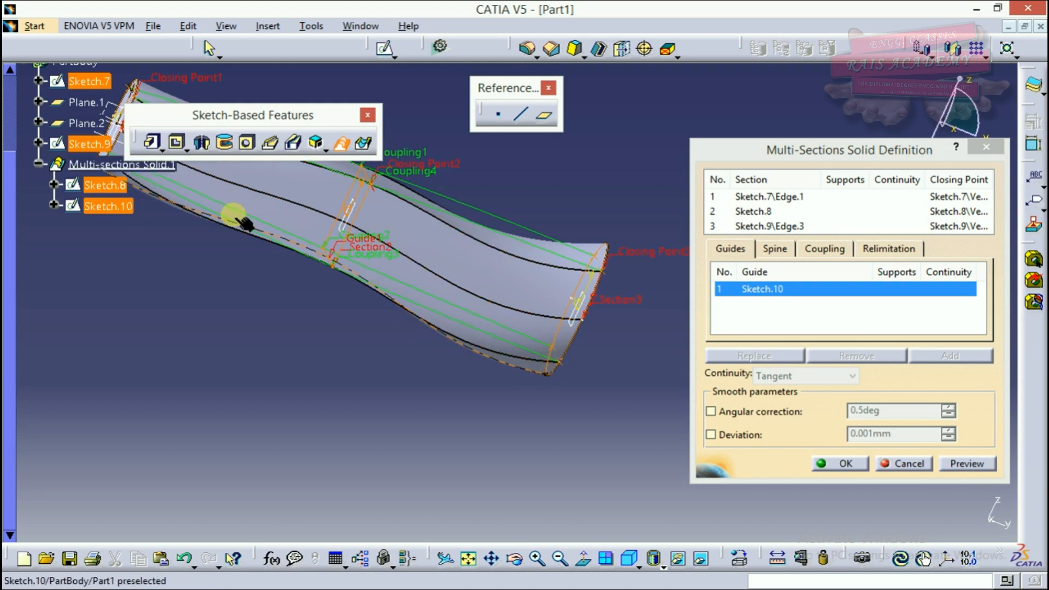
{"action": "middle_click_drag", "start_coordinate": [227, 253], "coordinate": [203, 243]}
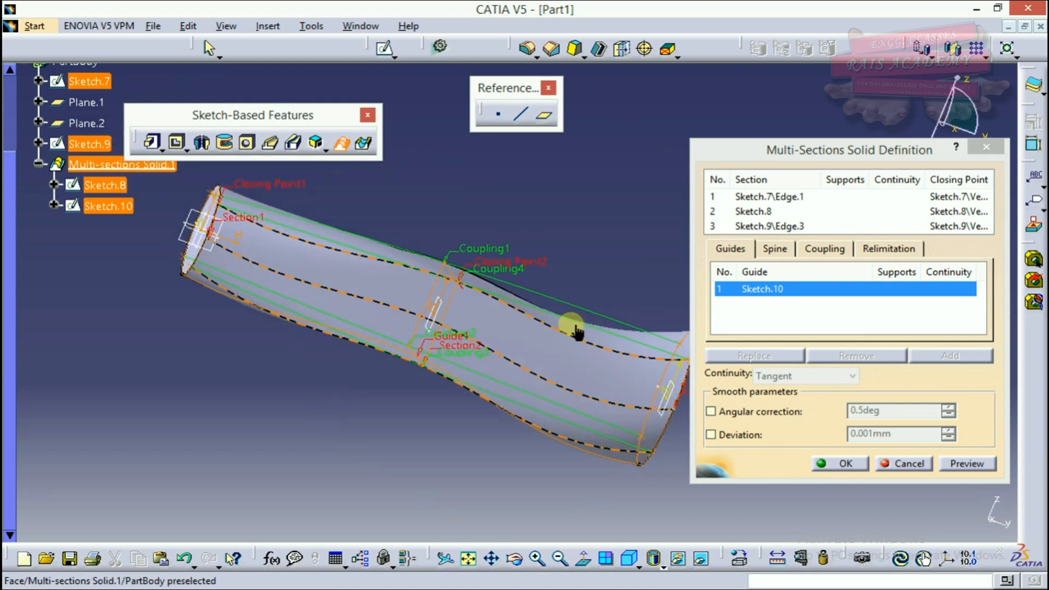
{"action": "middle_click_drag", "start_coordinate": [479, 369], "coordinate": [384, 411]}
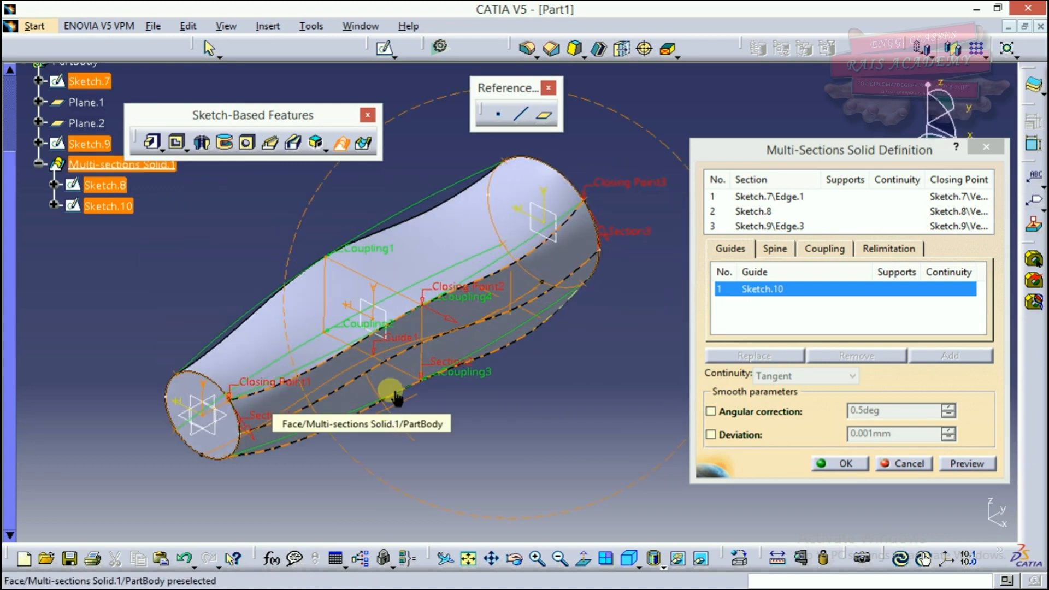
{"action": "middle_click_drag", "start_coordinate": [363, 237], "coordinate": [399, 259]}
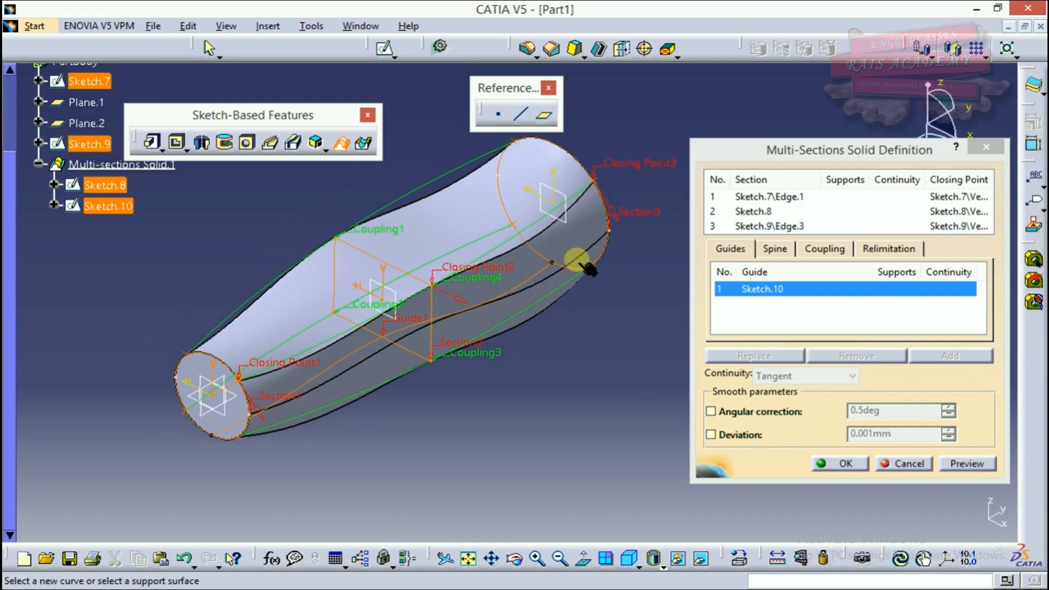
{"action": "middle_click_drag", "start_coordinate": [363, 328], "coordinate": [90, 393]}
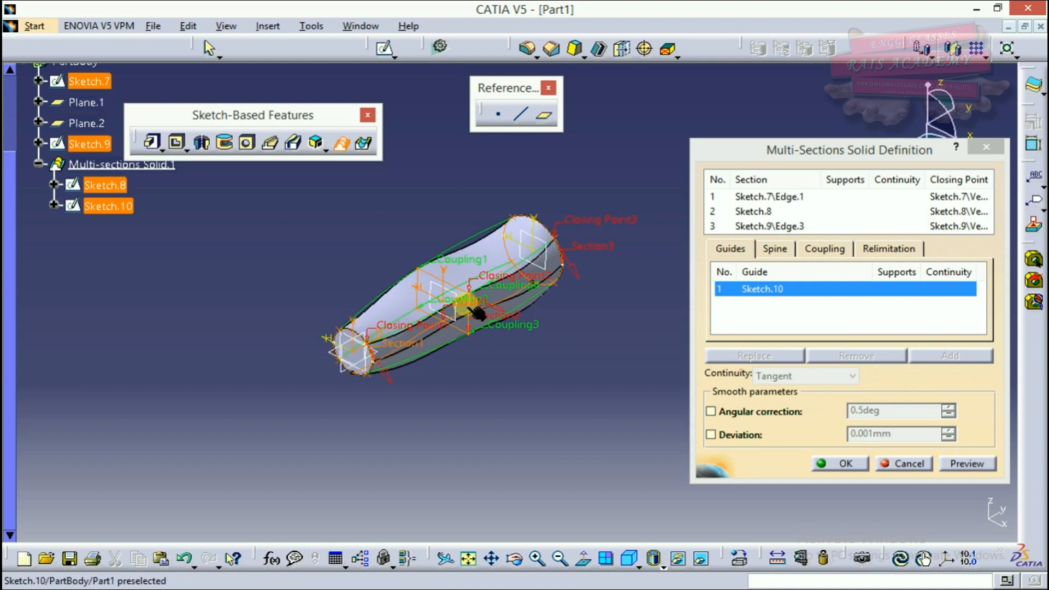
Step: Review the guide, coupling, relimitation and spine options of the multi-sections solid, including the available section coupling types
{"action": "left_click", "coordinate": [825, 249]}
{"action": "left_click", "coordinate": [738, 253]}
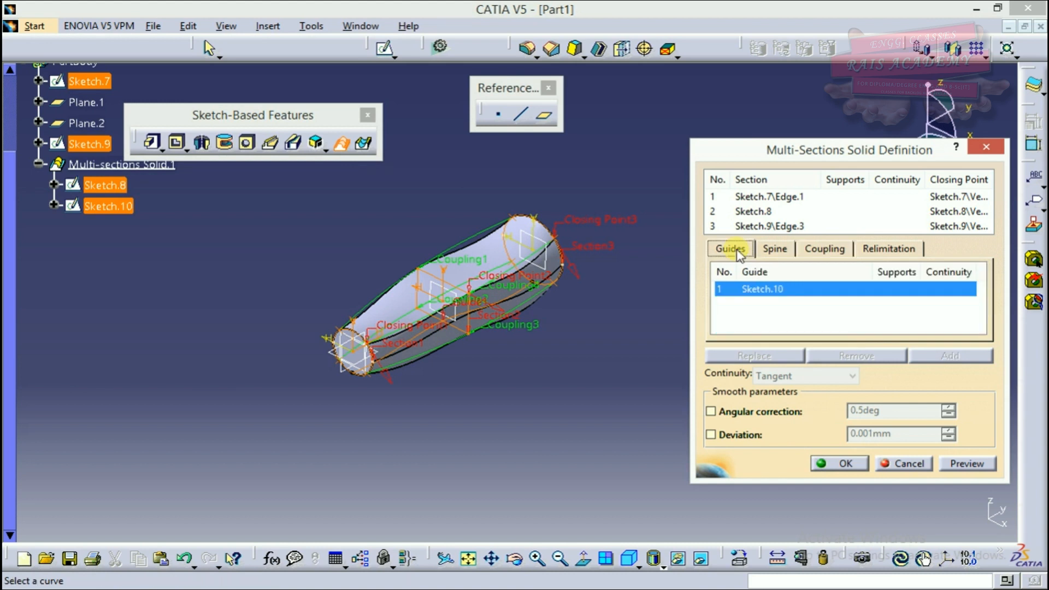
{"action": "left_click", "coordinate": [822, 252]}
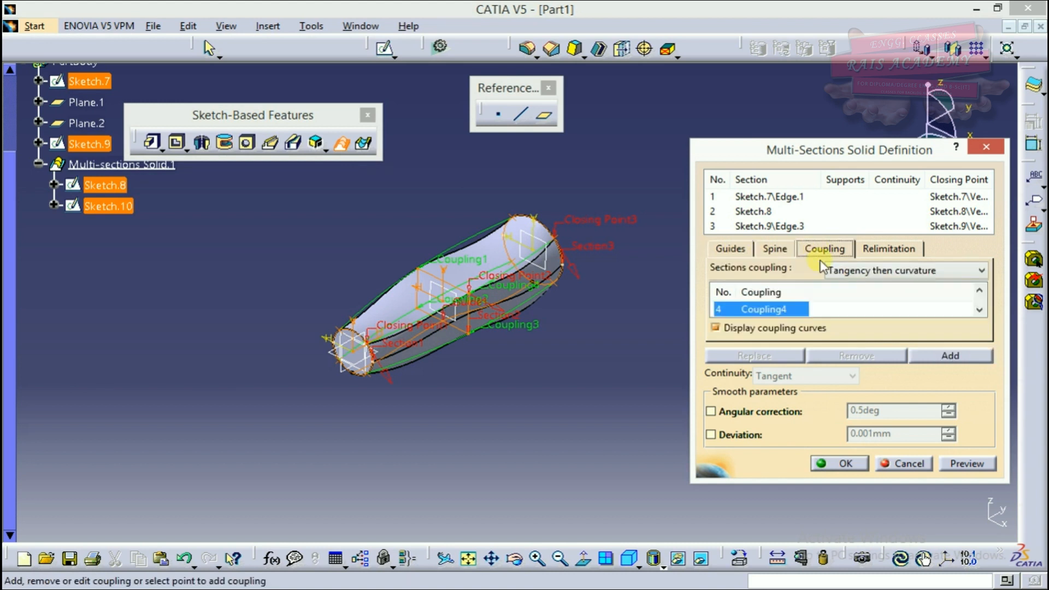
{"action": "left_click", "coordinate": [866, 272]}
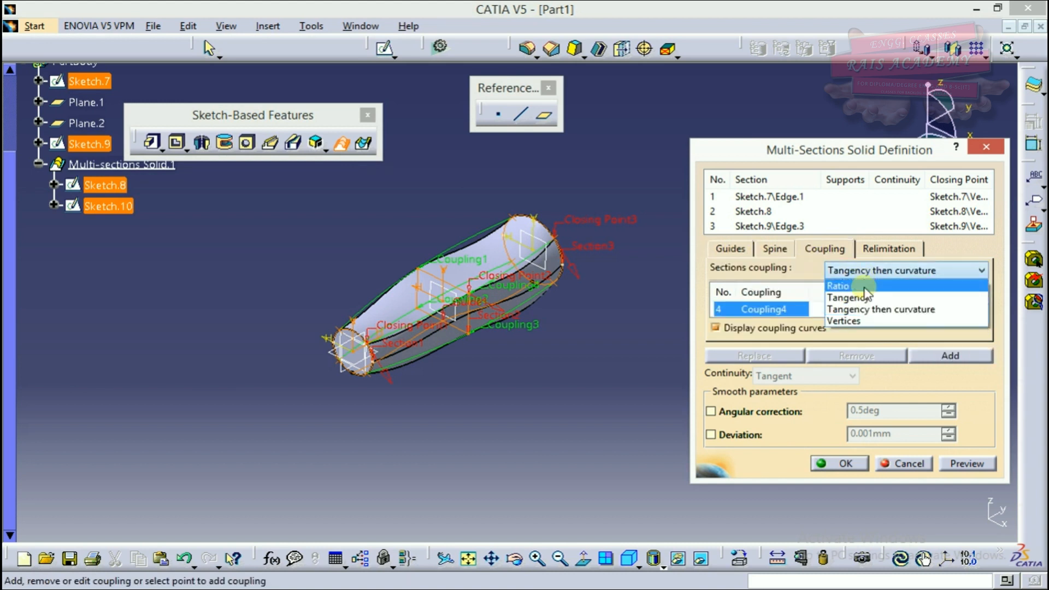
{"action": "left_click", "coordinate": [861, 253]}
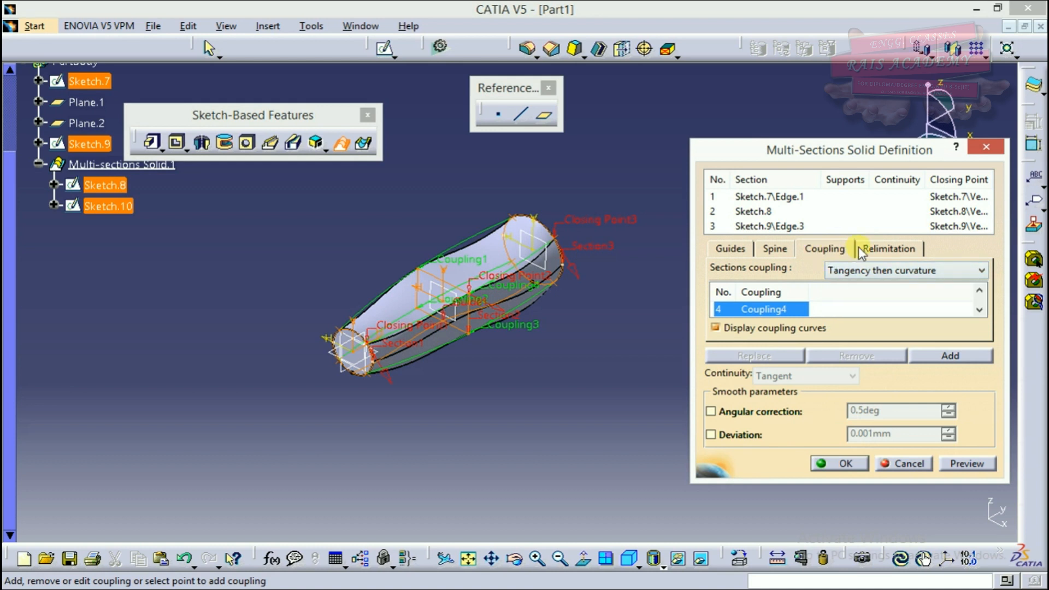
{"action": "left_click", "coordinate": [888, 250]}
{"action": "left_click", "coordinate": [817, 250]}
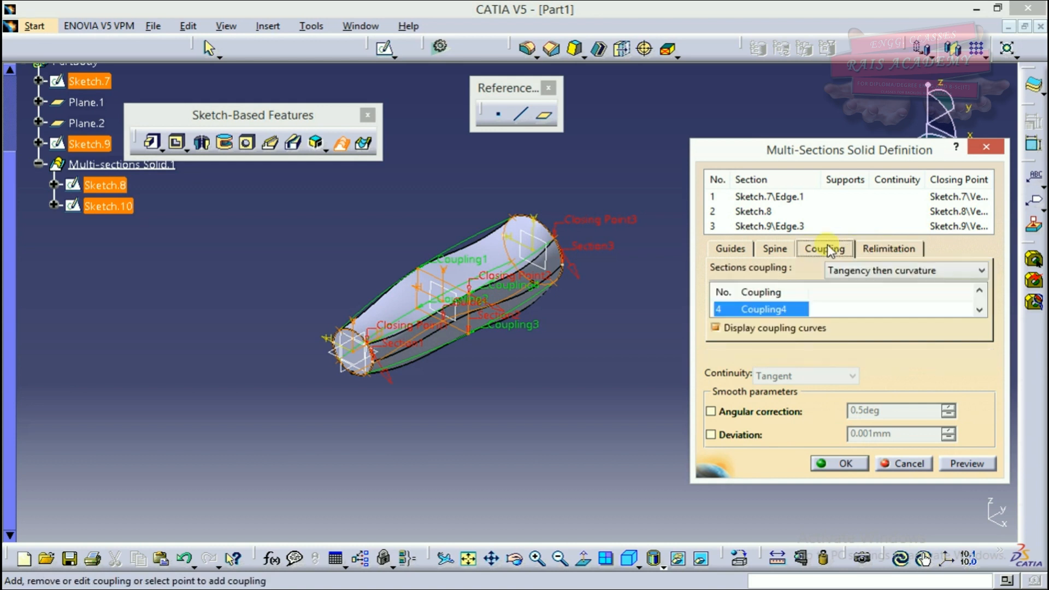
{"action": "left_click", "coordinate": [778, 250]}
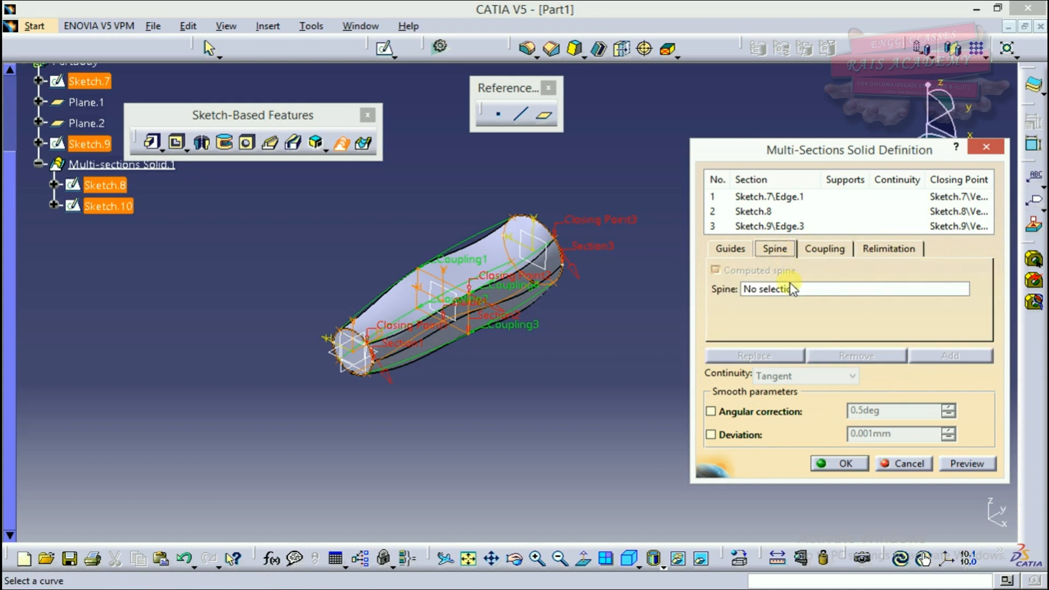
{"action": "left_click", "coordinate": [733, 251]}
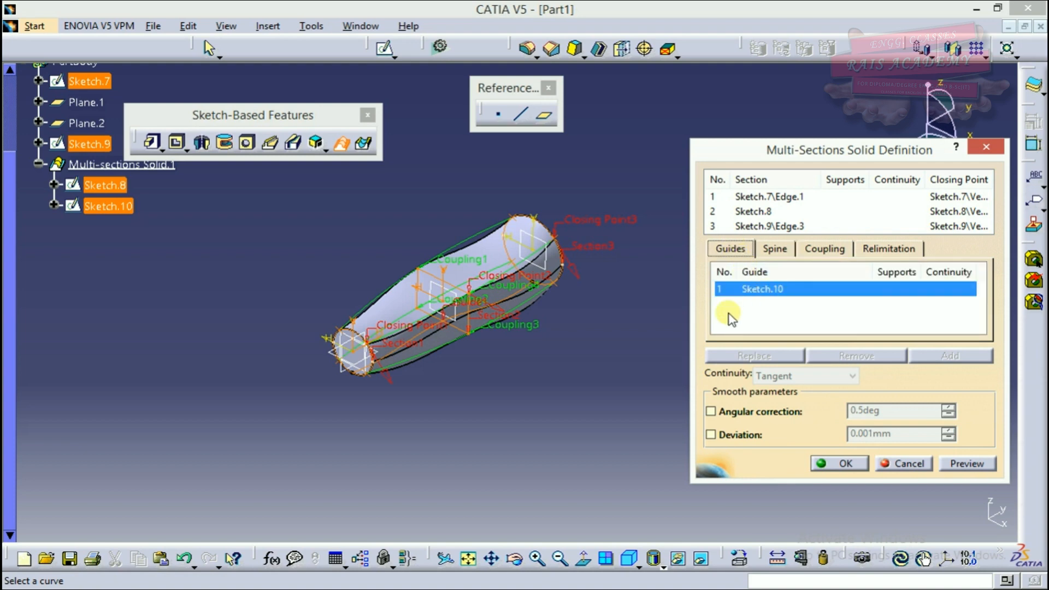
Step: Examine the previewed solid along its length and check its relimitation, coupling and spine settings again
{"action": "mouse_move", "coordinate": [544, 348]}
{"action": "middle_mouse_down"}
{"action": "mouse_move", "coordinate": [475, 321]}
{"action": "mouse_move", "coordinate": [431, 253]}
{"action": "mouse_move", "coordinate": [398, 251]}
{"action": "mouse_move", "coordinate": [446, 343]}
{"action": "mouse_move", "coordinate": [344, 283]}
{"action": "mouse_move", "coordinate": [371, 248]}
{"action": "mouse_move", "coordinate": [453, 334]}
{"action": "middle_mouse_up"}
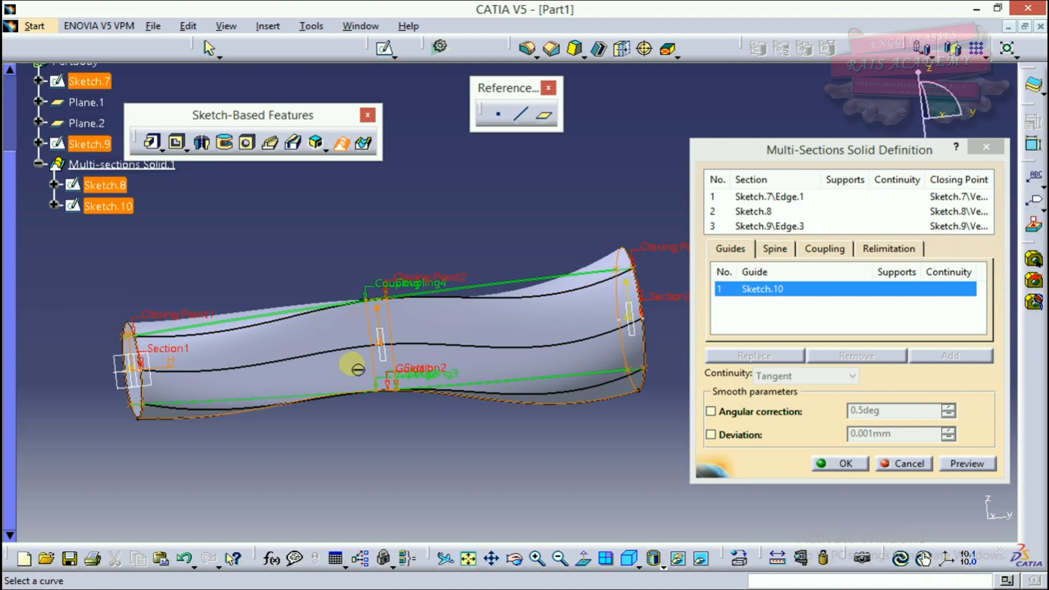
{"action": "middle_click_drag", "start_coordinate": [420, 420], "coordinate": [41, 269]}
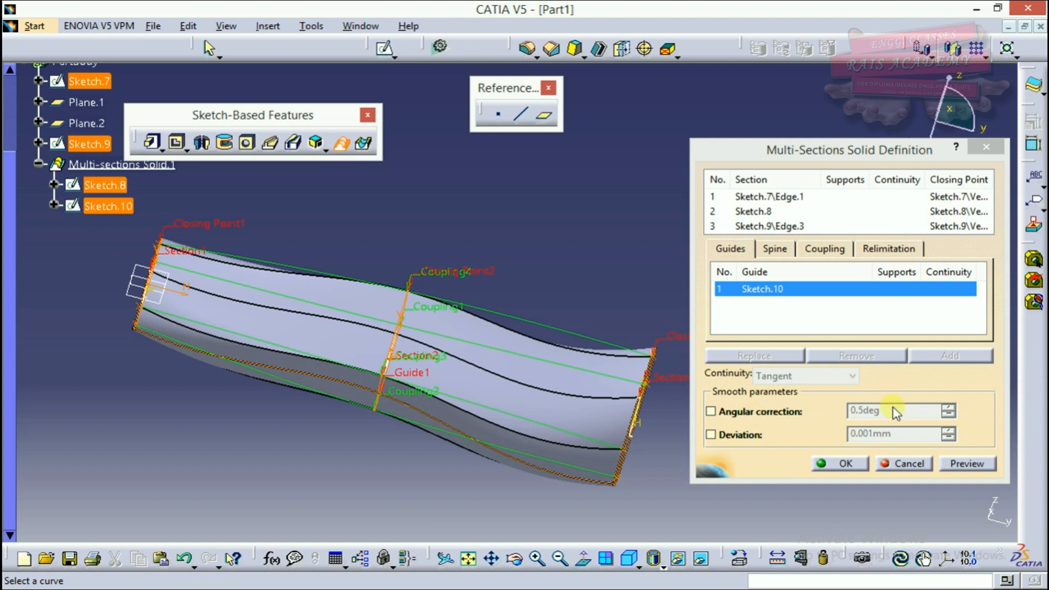
{"action": "left_click", "coordinate": [840, 256]}
{"action": "left_click", "coordinate": [903, 249]}
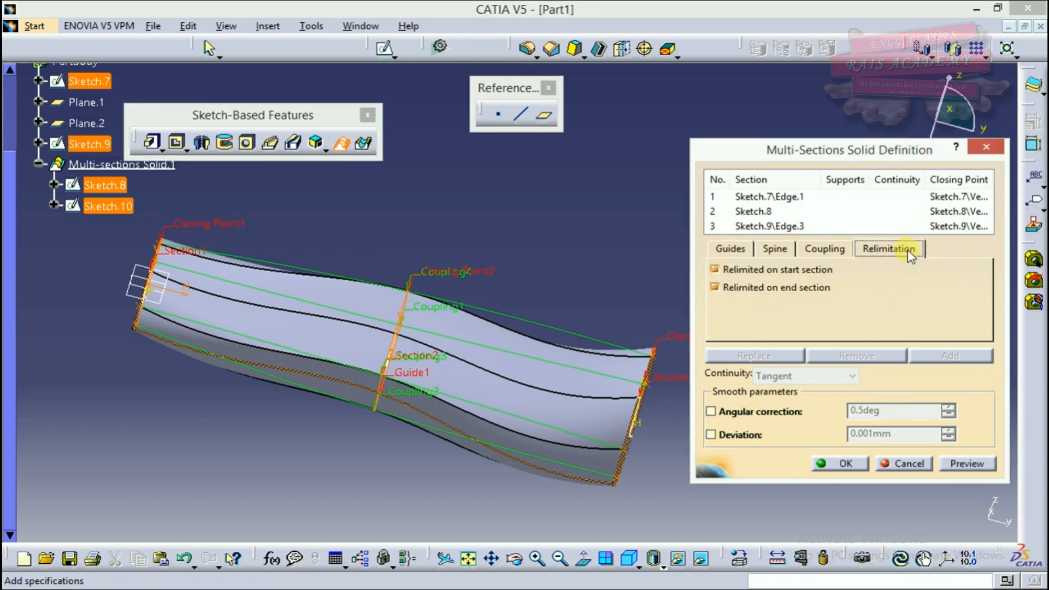
{"action": "left_click", "coordinate": [828, 250]}
{"action": "left_click", "coordinate": [775, 249]}
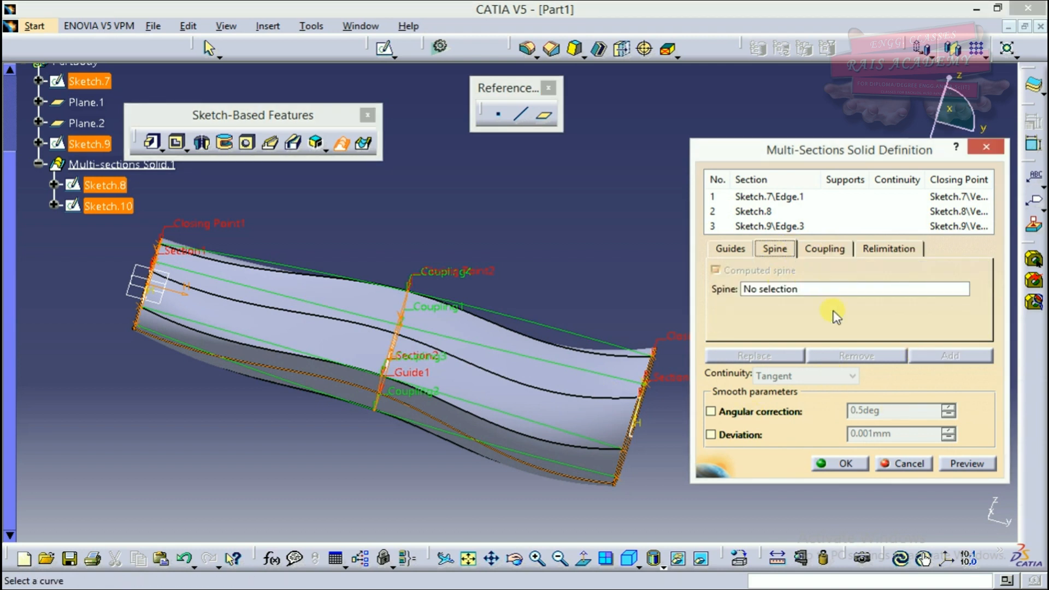
{"action": "left_click", "coordinate": [828, 250]}
{"action": "left_click", "coordinate": [889, 250]}
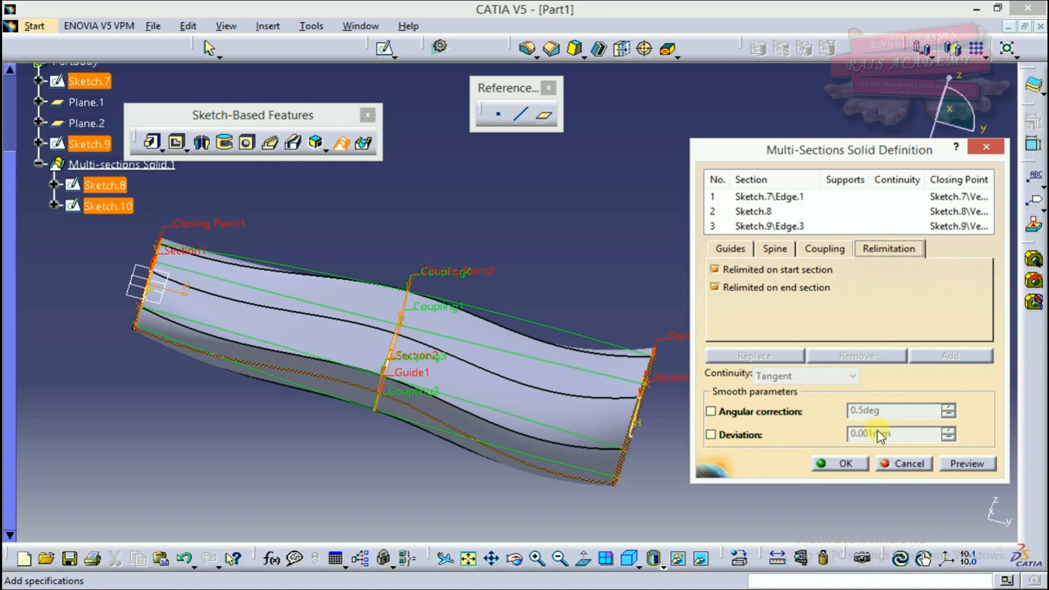
{"action": "left_click", "coordinate": [775, 249]}
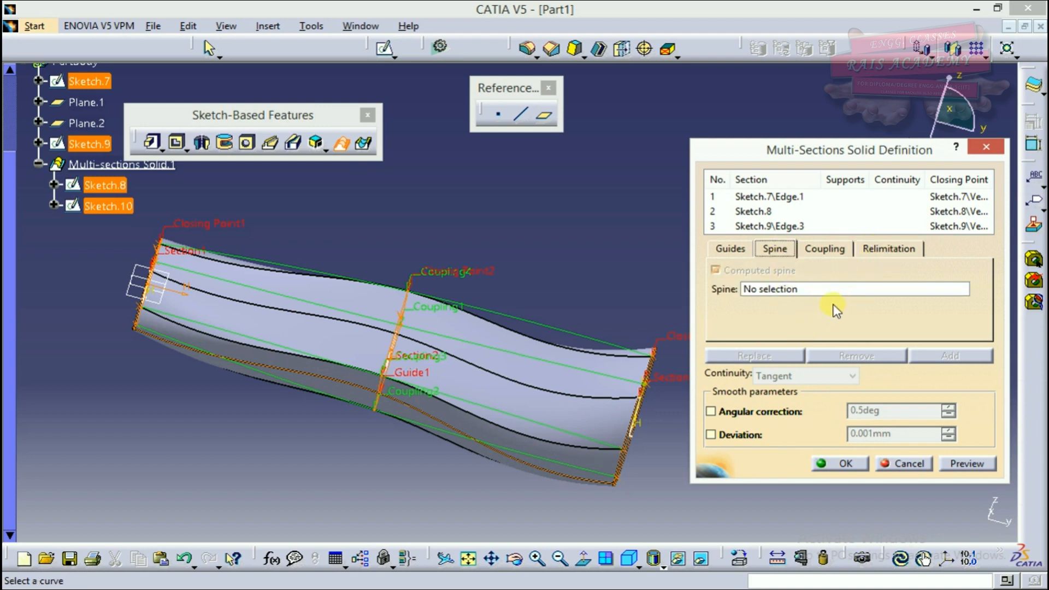
Step: Create the multi-sections solid from the defined sections, couplings and guide, and inspect it from several sides
{"action": "left_click", "coordinate": [860, 465]}
{"action": "middle_click_drag", "start_coordinate": [593, 297], "coordinate": [670, 339]}
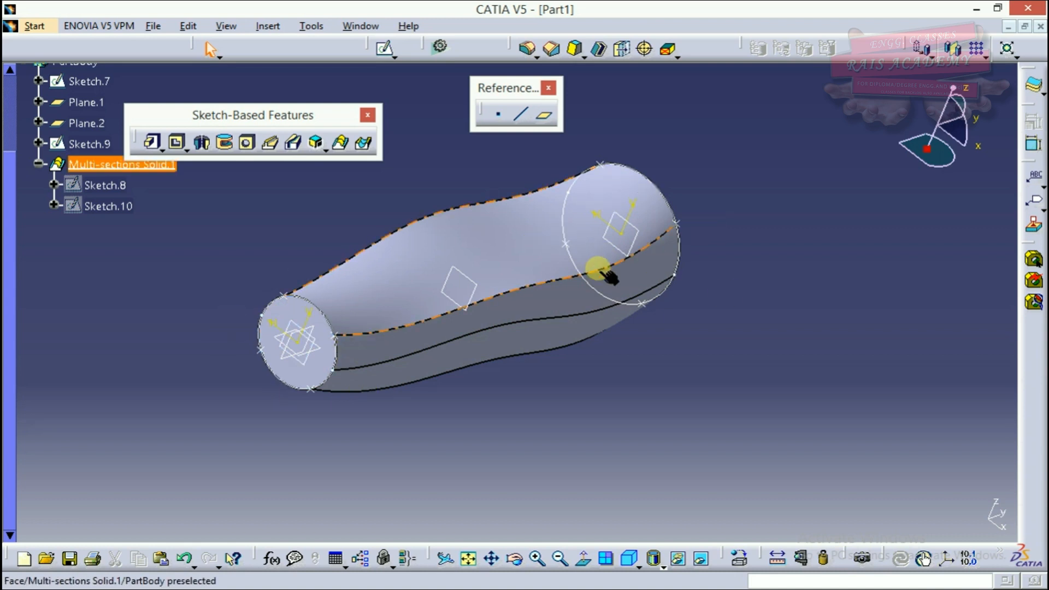
{"action": "middle_click_drag", "start_coordinate": [578, 410], "coordinate": [483, 275]}
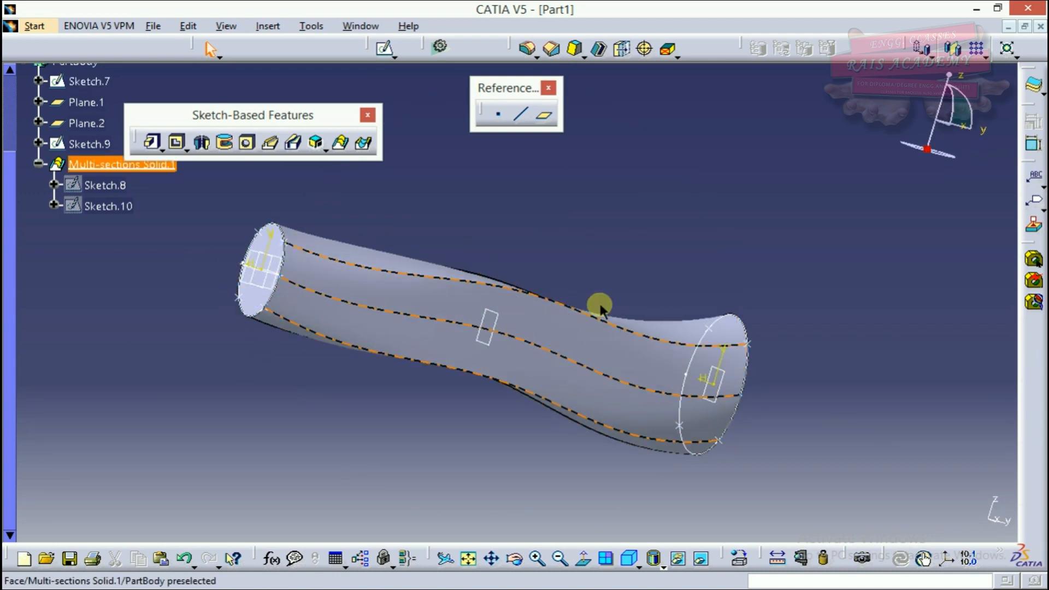
{"action": "middle_click_drag", "start_coordinate": [304, 406], "coordinate": [441, 412]}
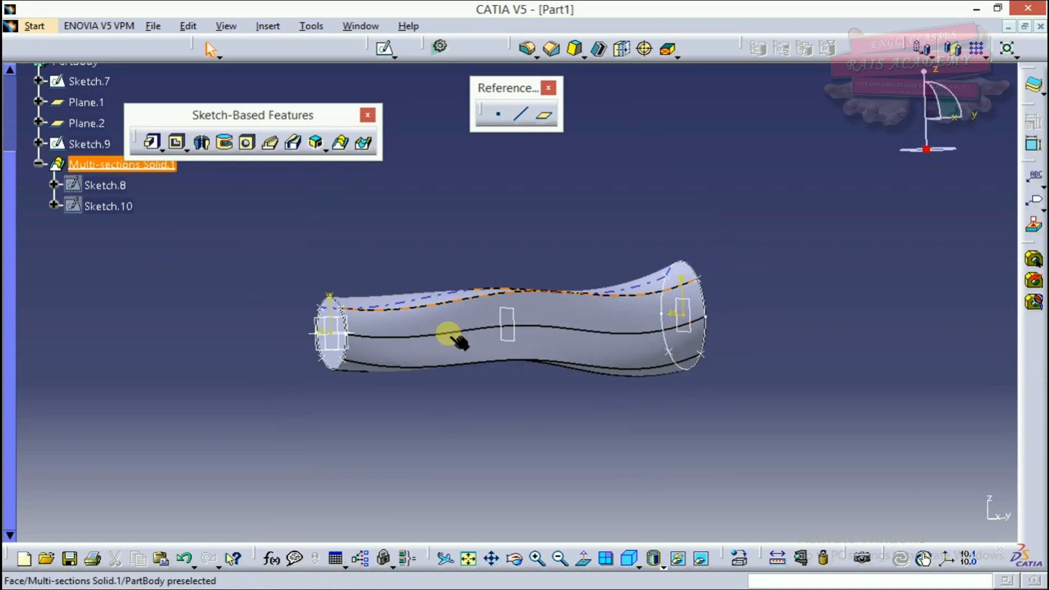